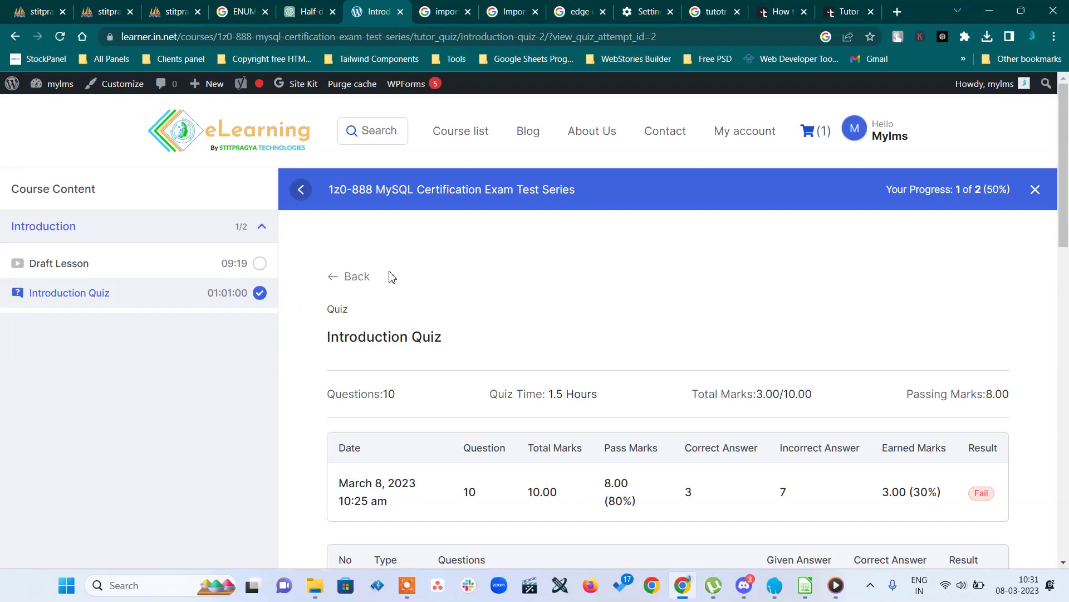
# - Leave the quiz attempt, open the 1z0-888 MySQL Certification Exam Test Series course for editing, and expand its Introduction topic in the Course Builder
pyautogui.click(1035, 189)
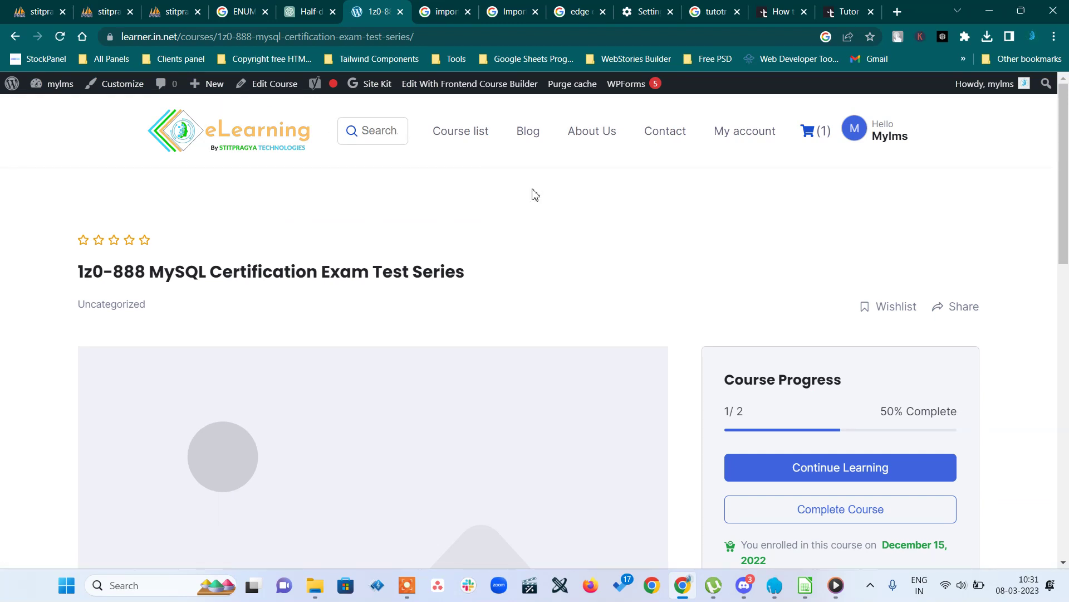
pyautogui.click(276, 88)
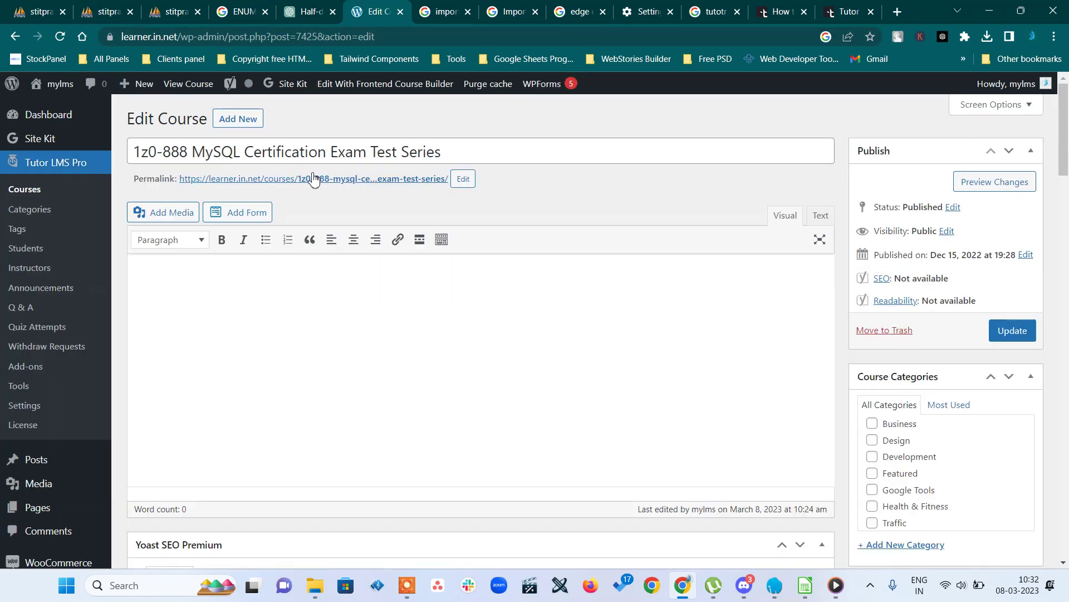
pyautogui.scroll(-12, 714, 447)
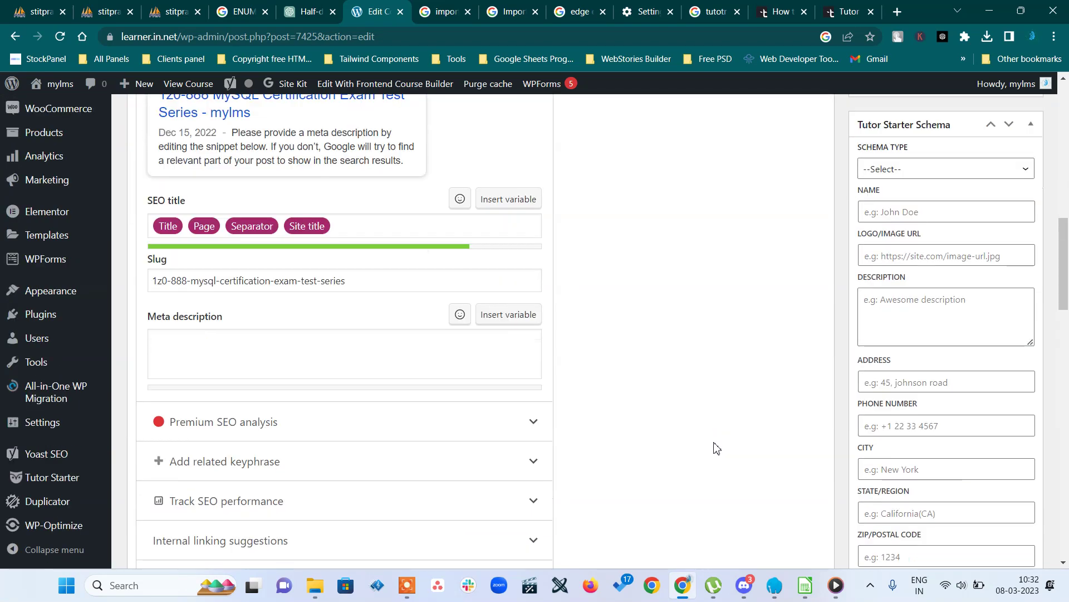
pyautogui.scroll(-15, 717, 448)
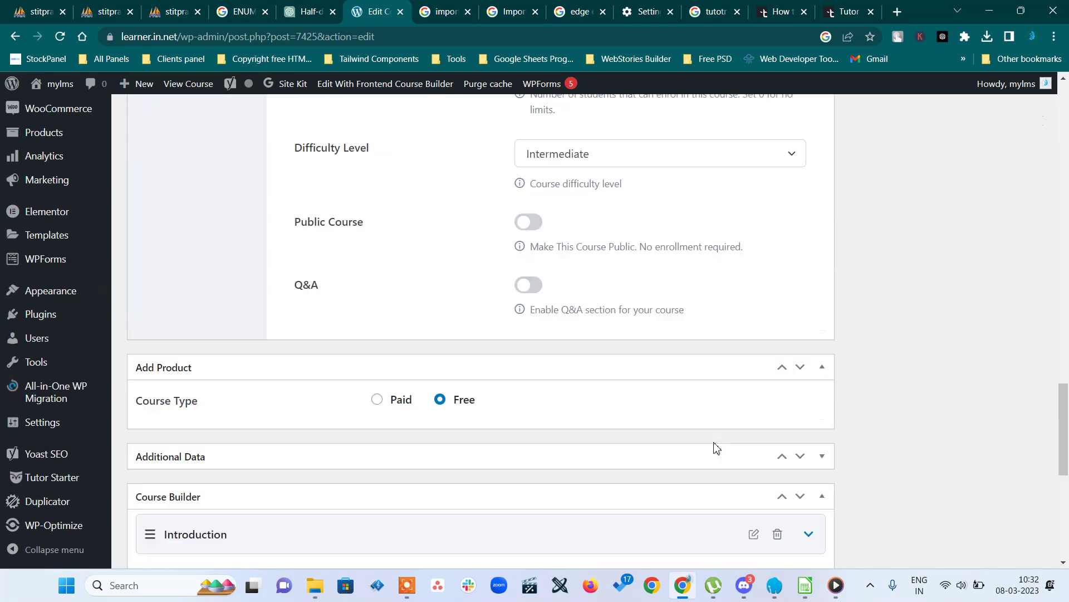
pyautogui.scroll(-4, 716, 448)
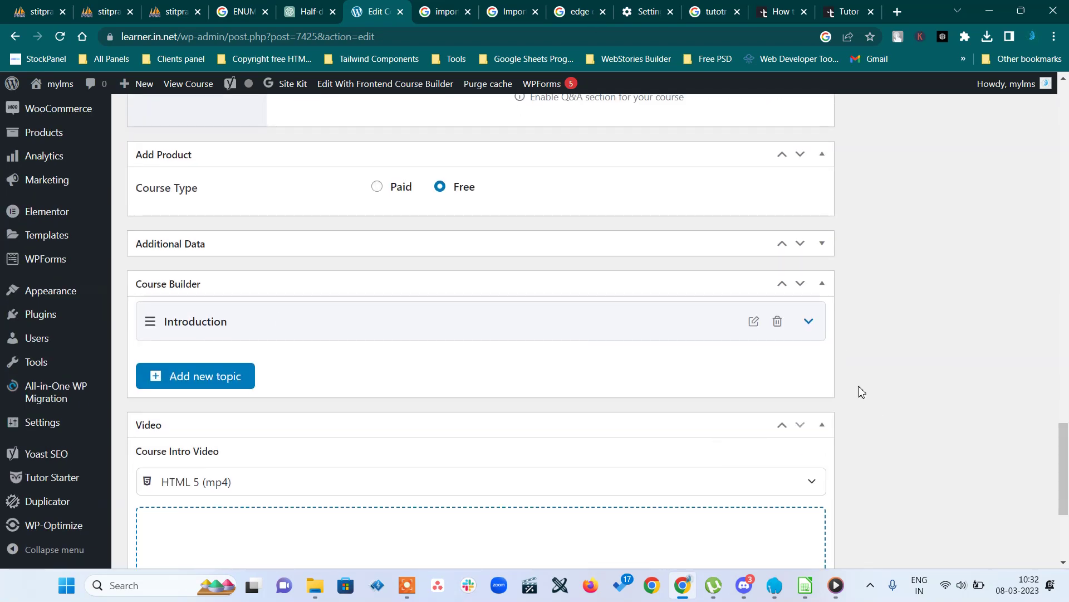
pyautogui.click(809, 325)
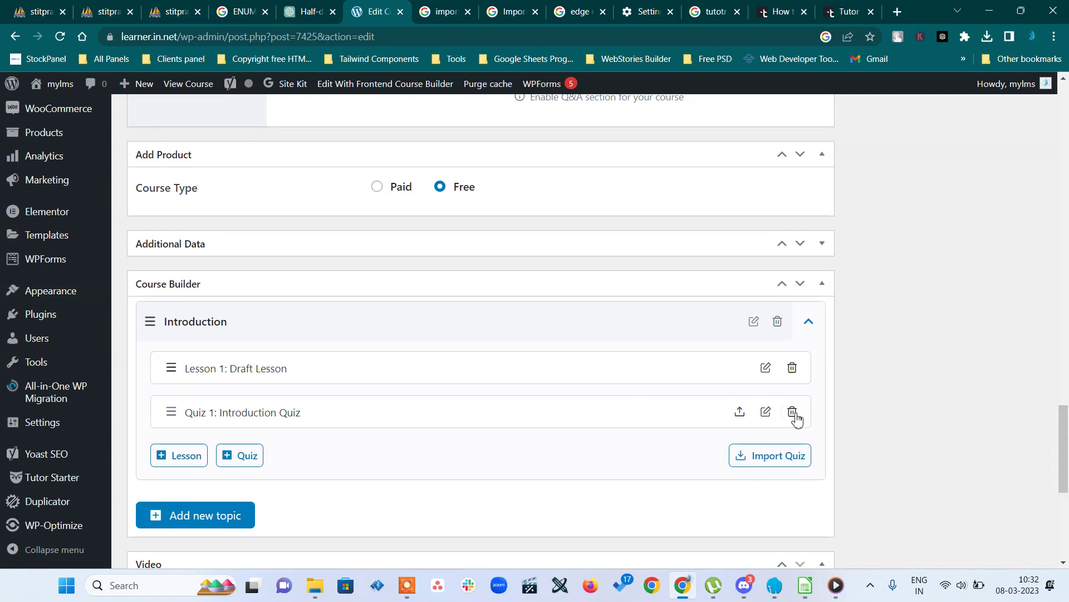
# - Look through the Introduction Quiz's question list in the quiz editor and close it without changes
pyautogui.click(766, 411)
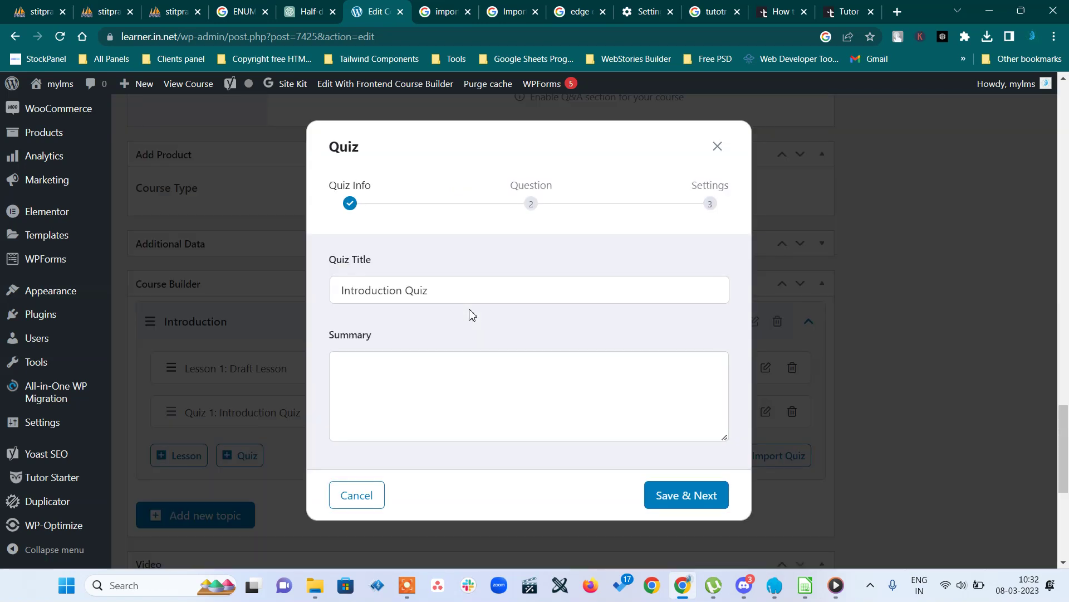
pyautogui.click(695, 501)
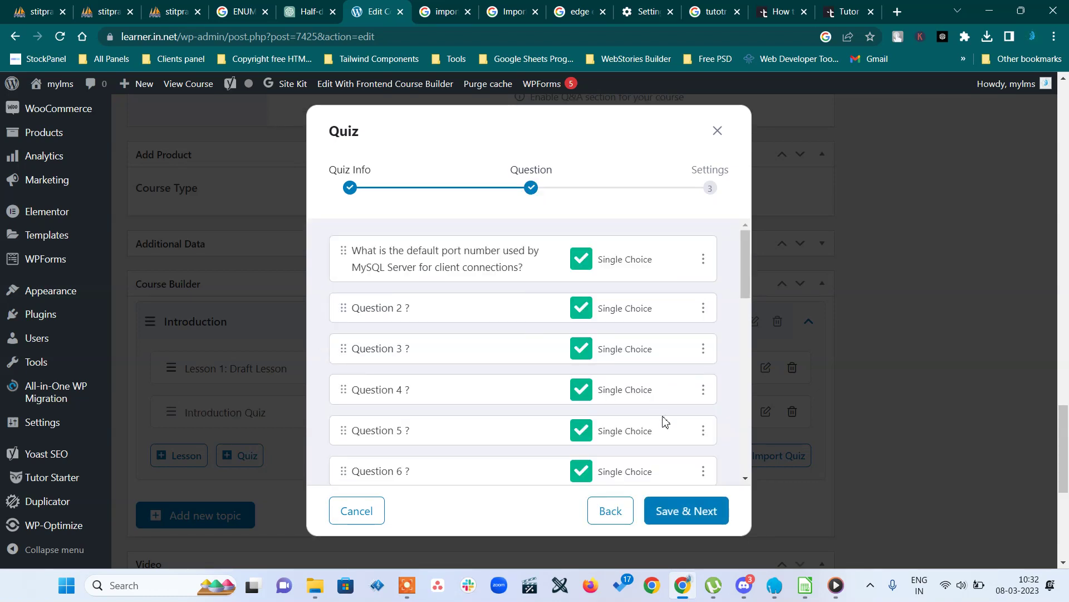
pyautogui.scroll(-10, 665, 422)
pyautogui.scroll(10, 666, 422)
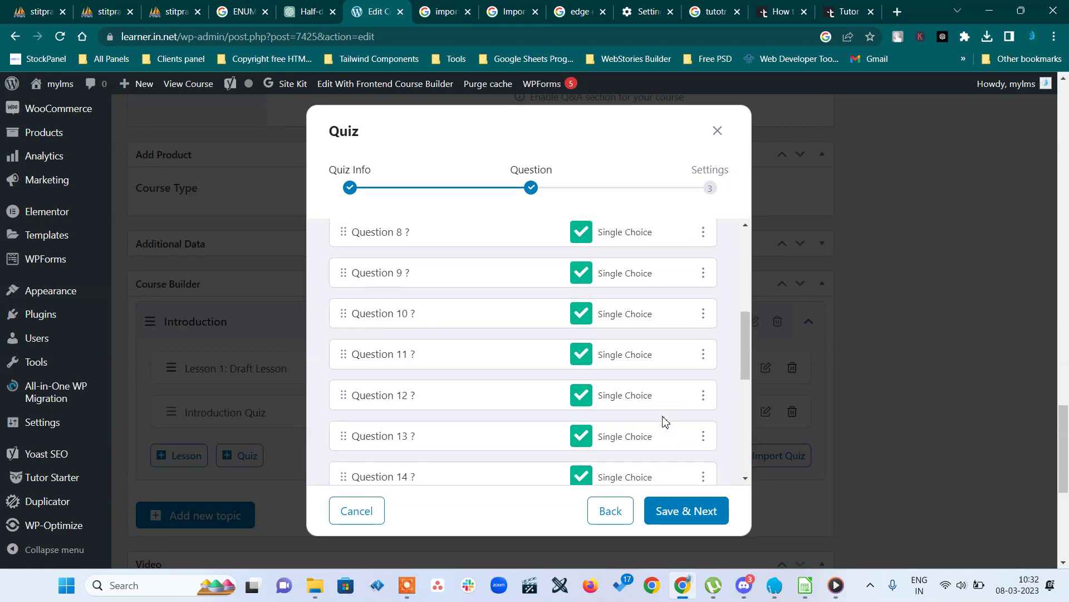
pyautogui.scroll(2, 666, 422)
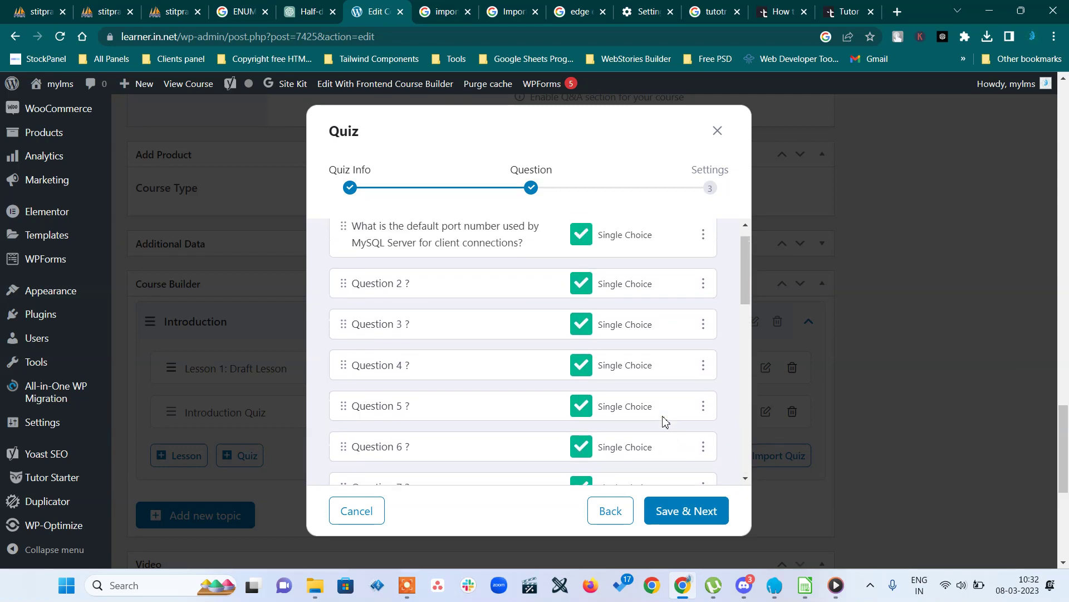
pyautogui.click(718, 132)
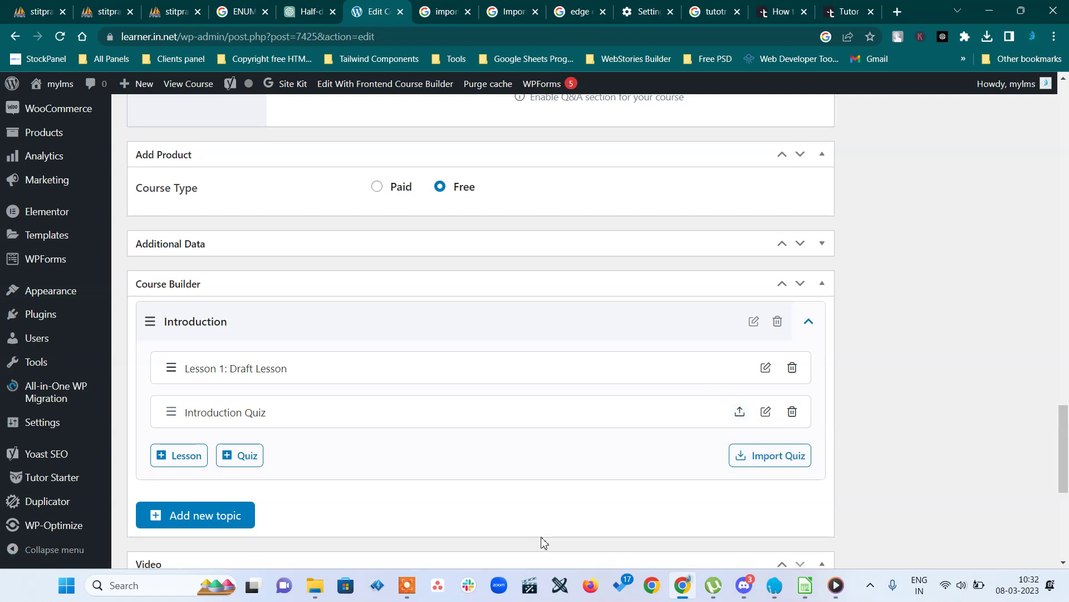
# - View tutor-quiz-Introduction Quiz (2).csv from the Downloads folder in LibreOffice Calc with the default import settings, and close it
pyautogui.click(315, 585)
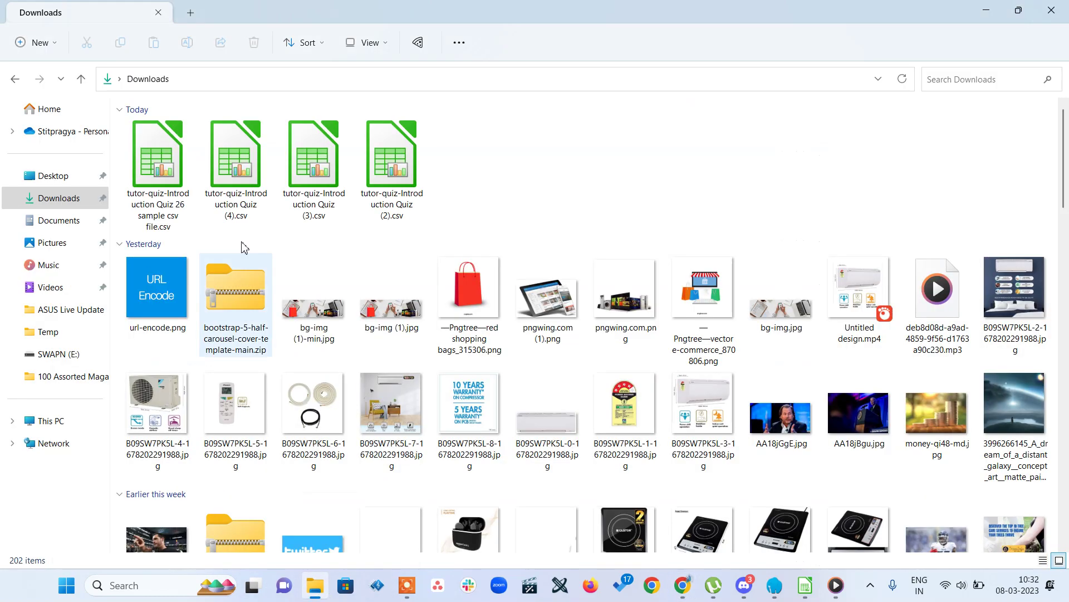
pyautogui.doubleClick(403, 162)
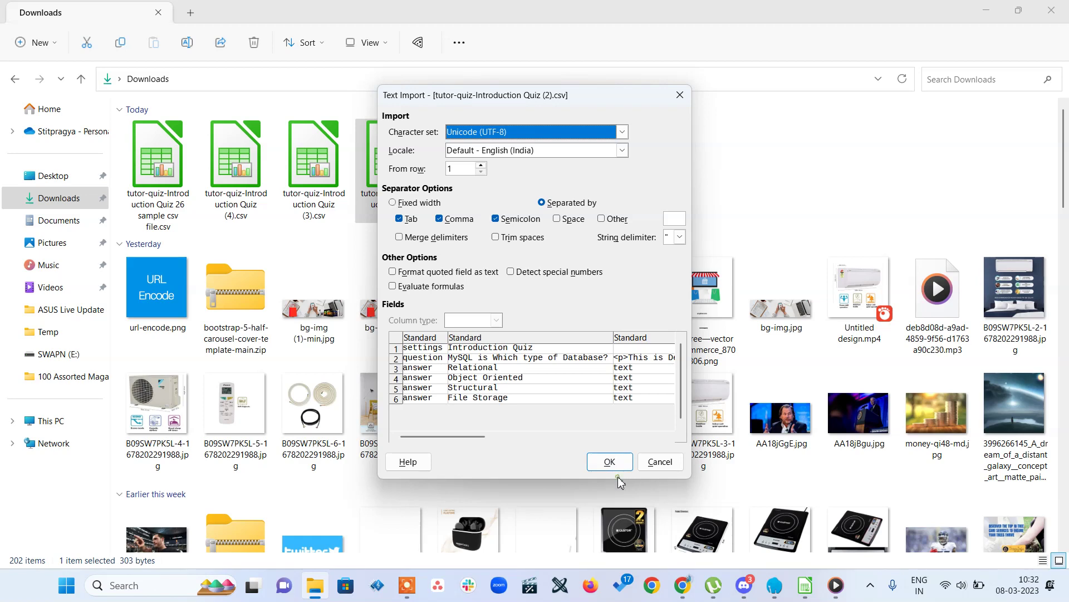
pyautogui.click(612, 461)
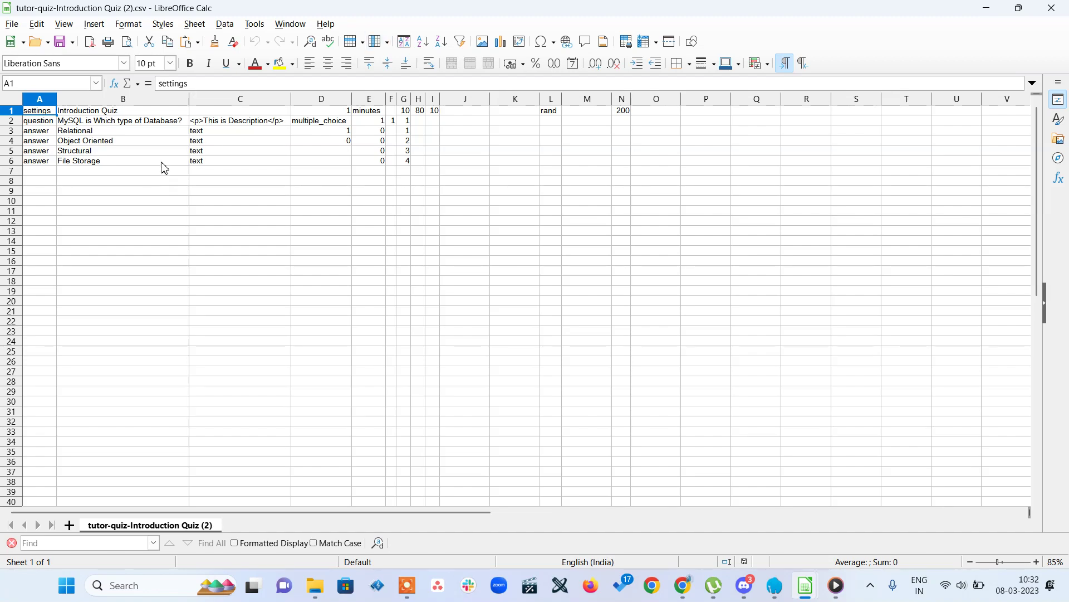
pyautogui.click(1051, 8)
# - View tutor-quiz-Introduction Quiz (3).csv with the default import settings, and close it
pyautogui.doubleClick(306, 167)
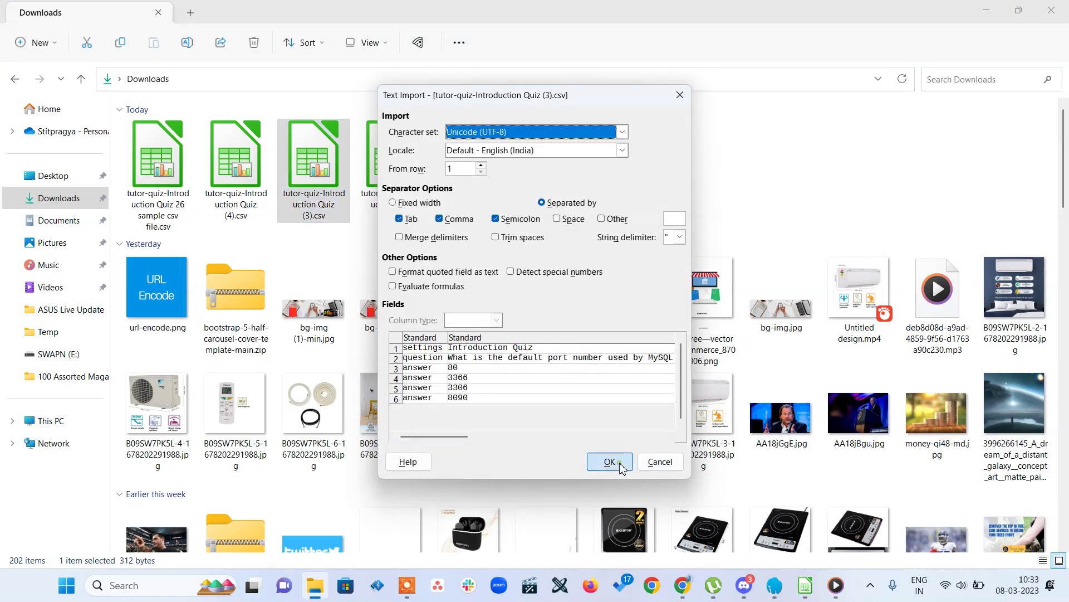
pyautogui.click(612, 461)
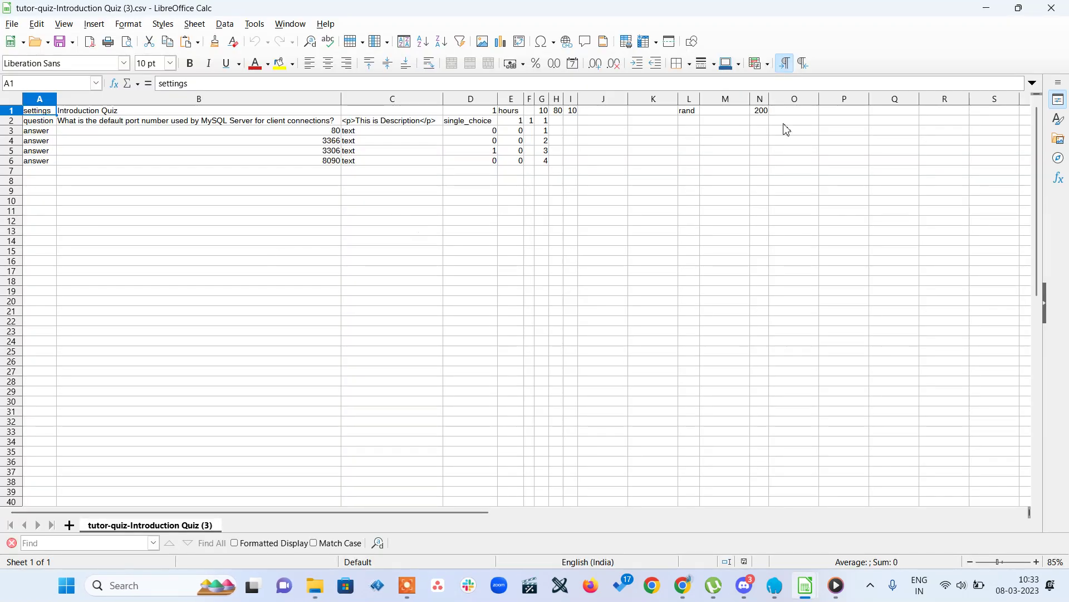
pyautogui.click(1051, 8)
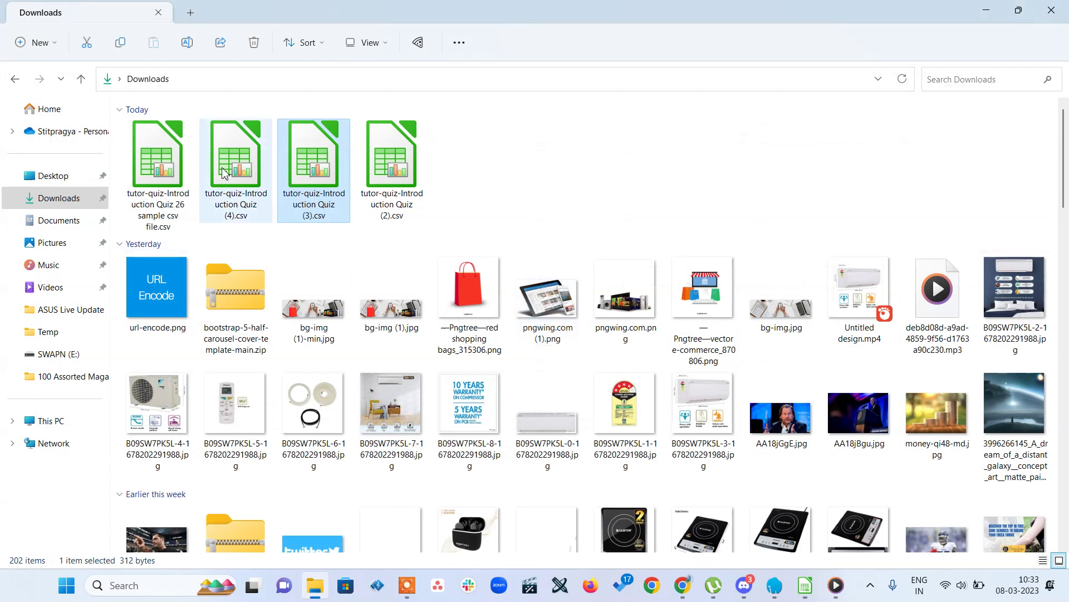
# - Open tutor-quiz-Introduction Quiz (4).csv with the default import settings and review its question rows from beginning to end
pyautogui.click(229, 155)
pyautogui.doubleClick(229, 155)
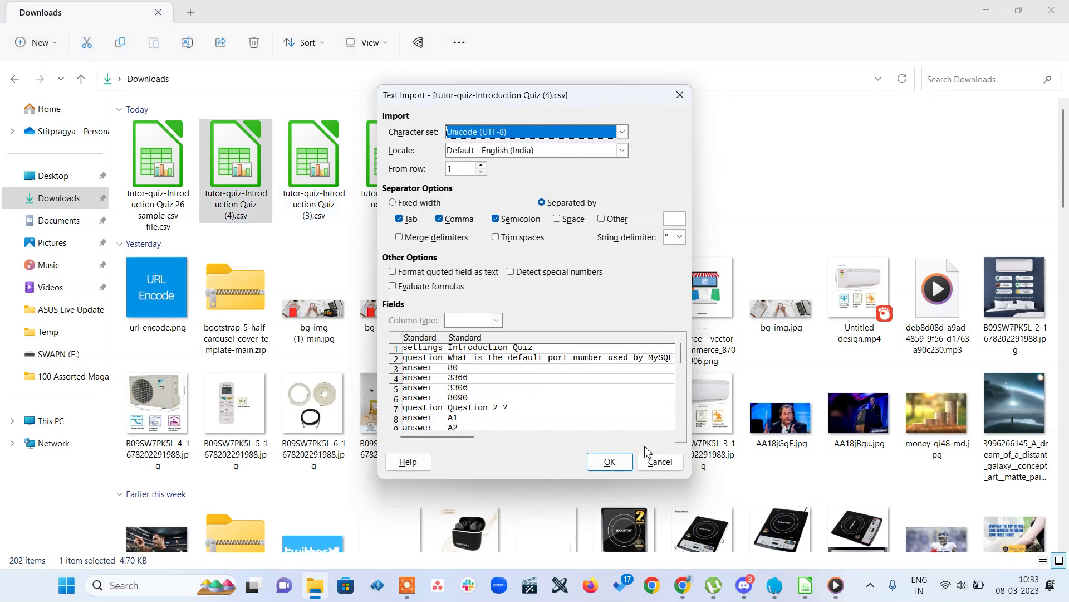
pyautogui.click(609, 462)
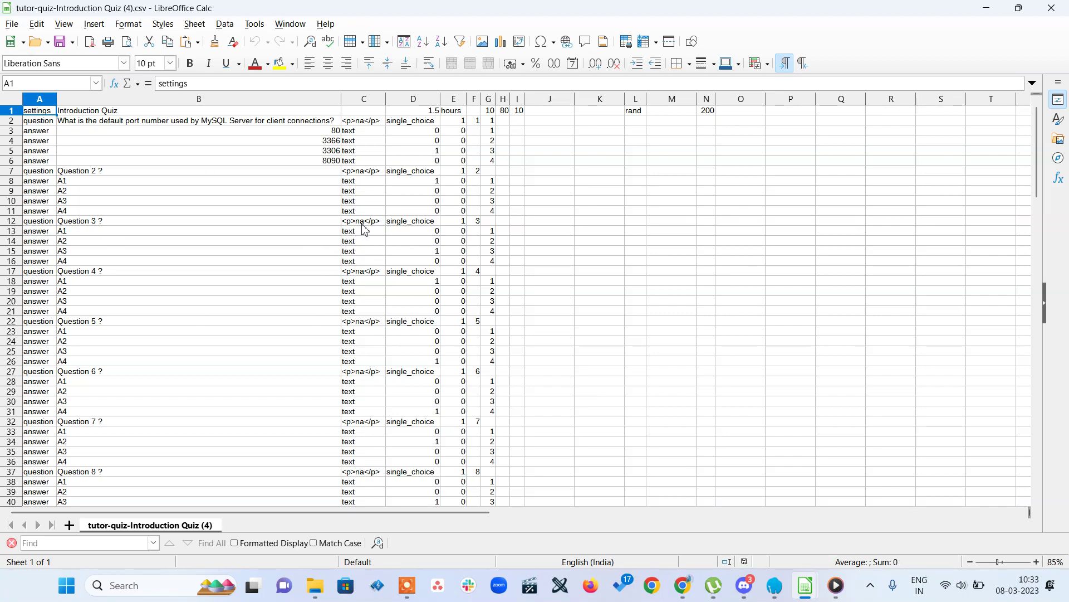
pyautogui.scroll(-20, 414, 371)
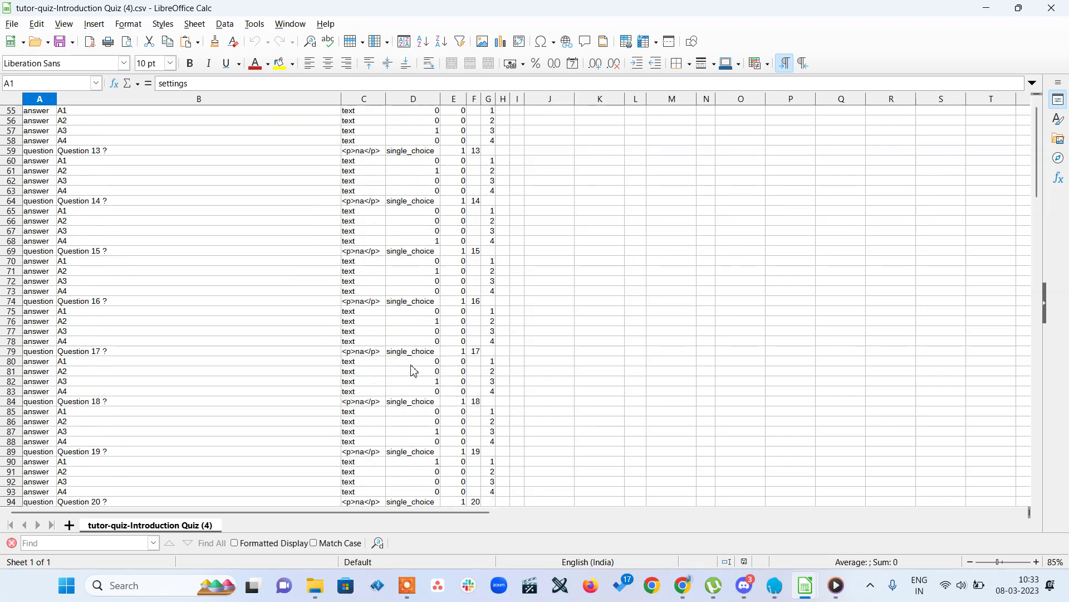
pyautogui.scroll(-19, 414, 371)
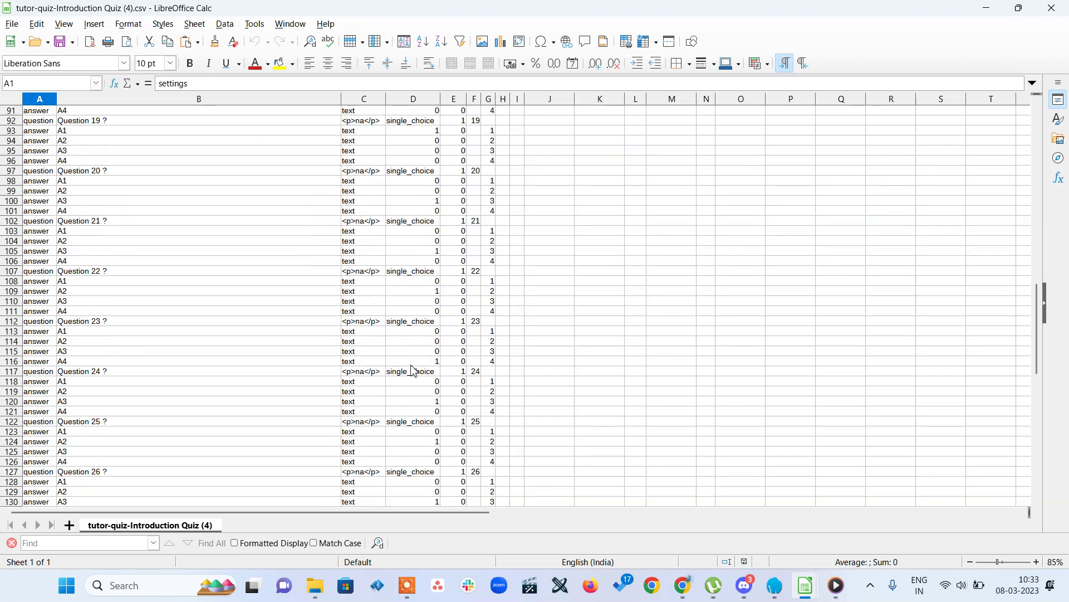
pyautogui.scroll(-1, 413, 371)
pyautogui.scroll(9, 414, 371)
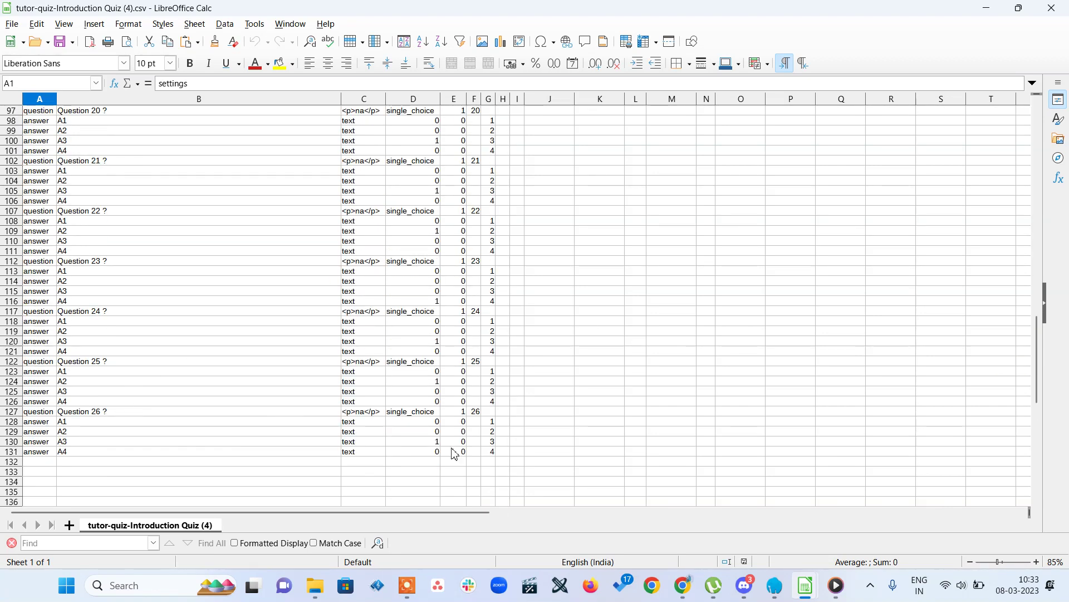
pyautogui.scroll(20, 557, 454)
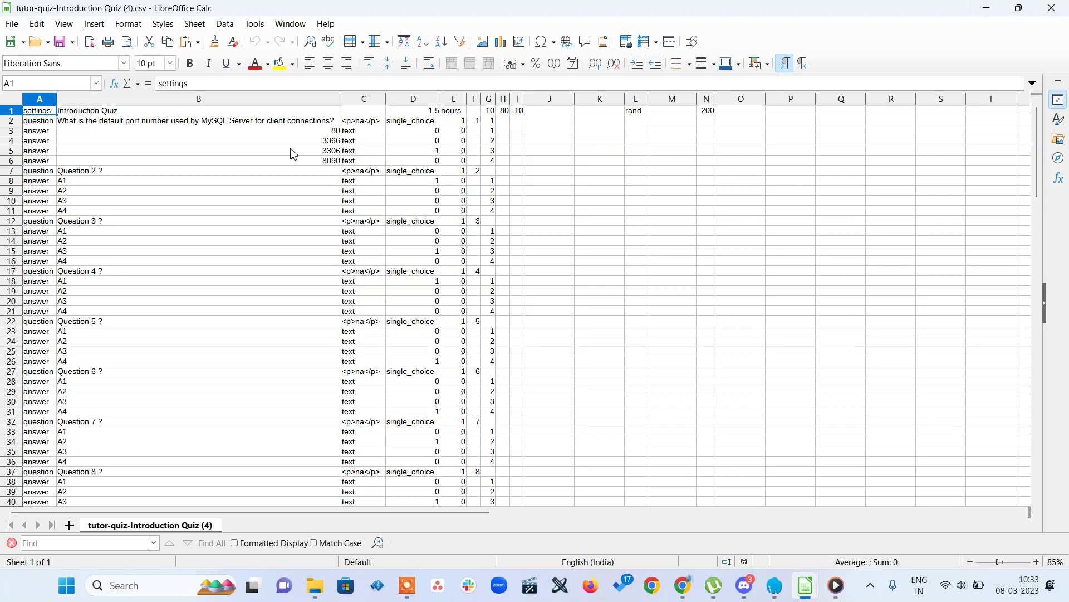
# - Examine the question text, answer options and correct-answer flags in the rows for Question 2 and Question 3
pyautogui.click(117, 175)
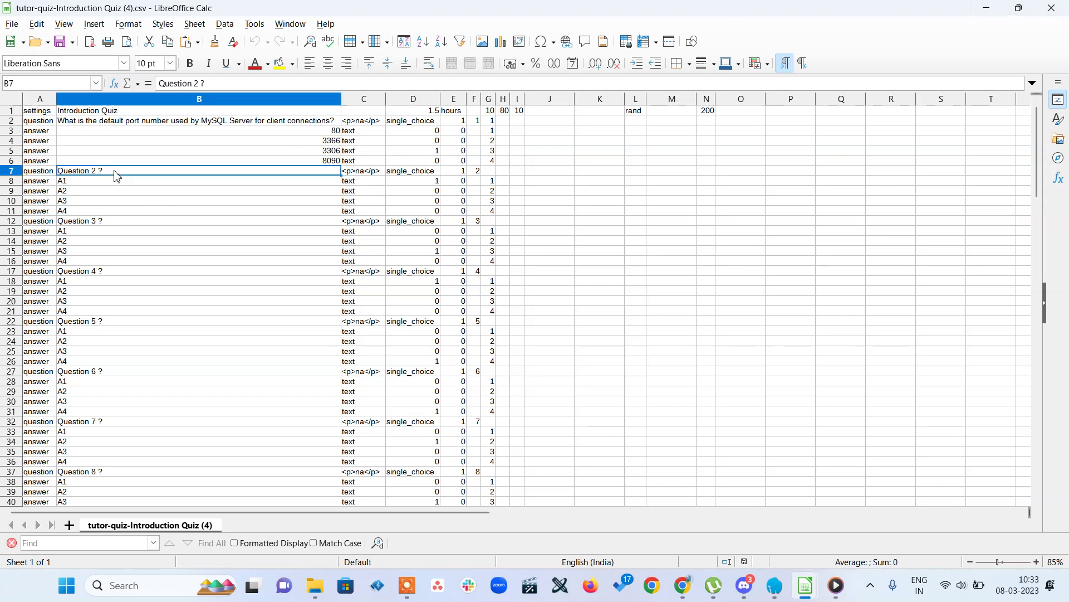
pyautogui.click(78, 182)
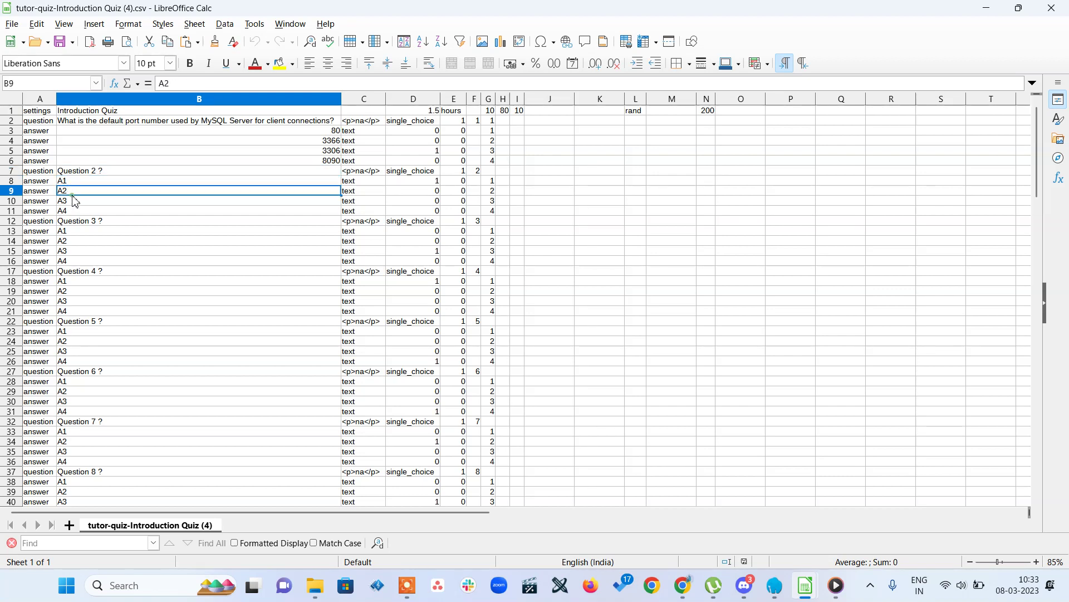
pyautogui.click(71, 191)
pyautogui.click(434, 183)
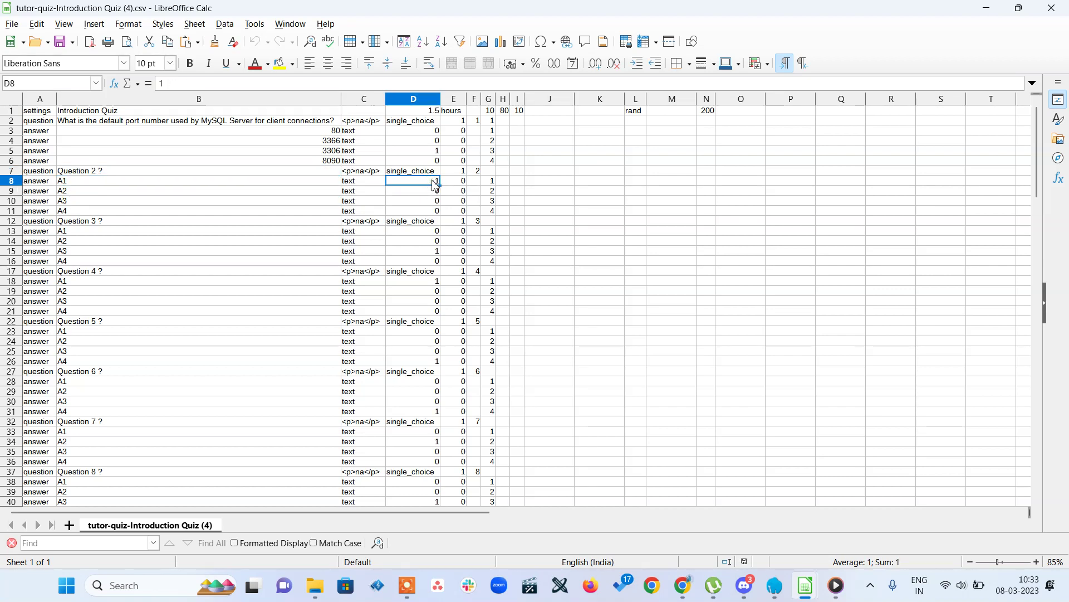
pyautogui.click(124, 183)
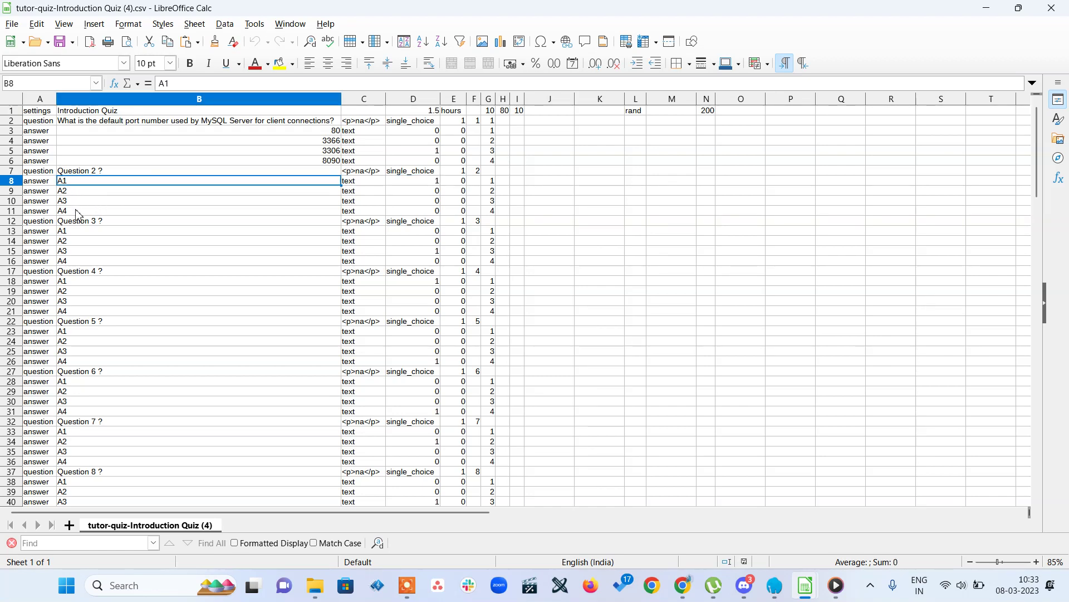
pyautogui.click(95, 173)
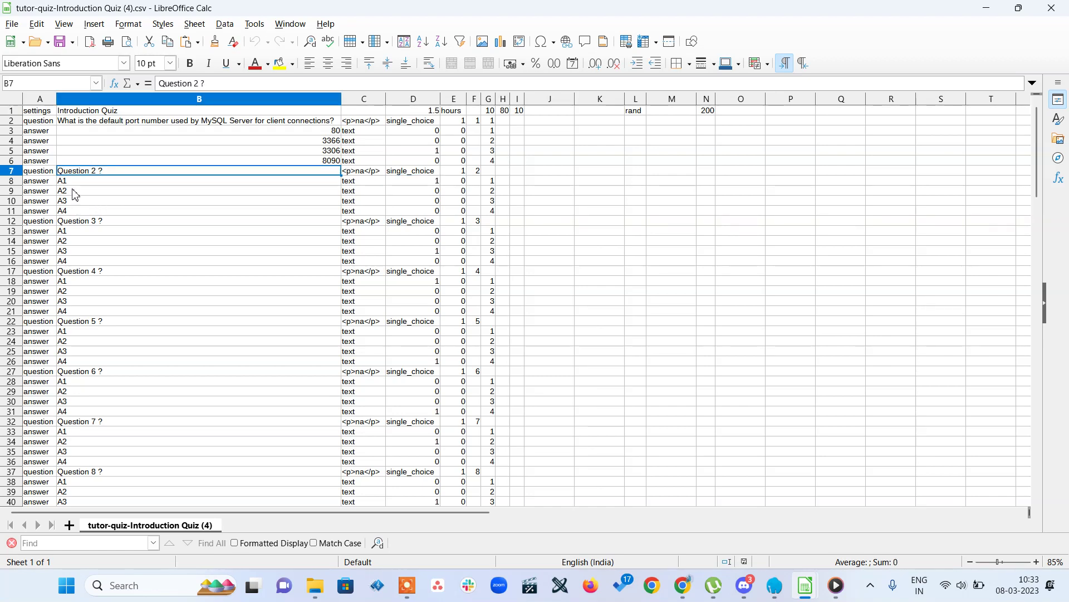
pyautogui.click(77, 224)
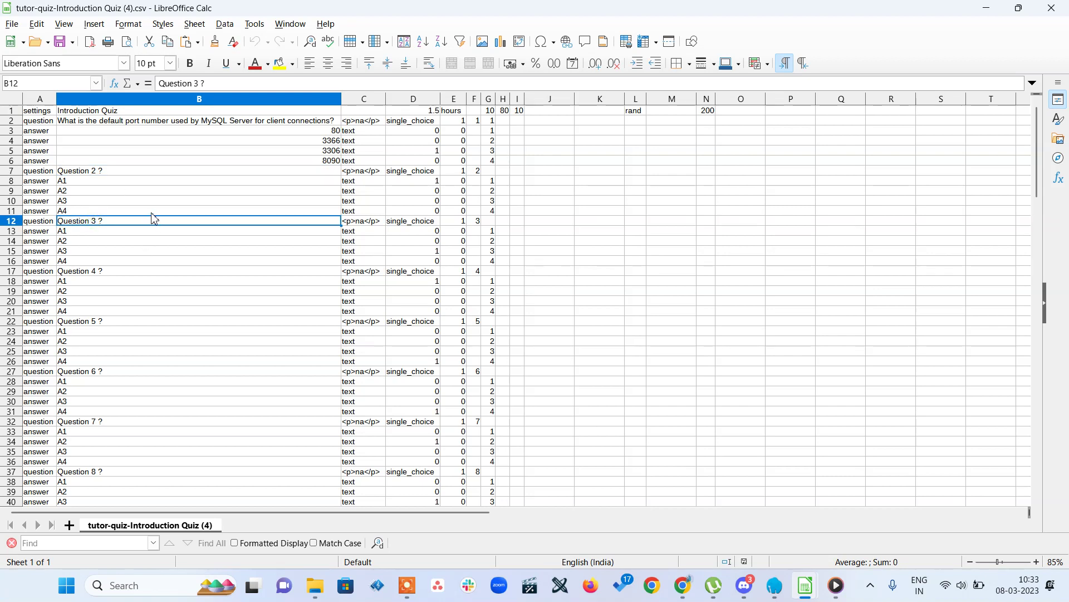
pyautogui.click(61, 234)
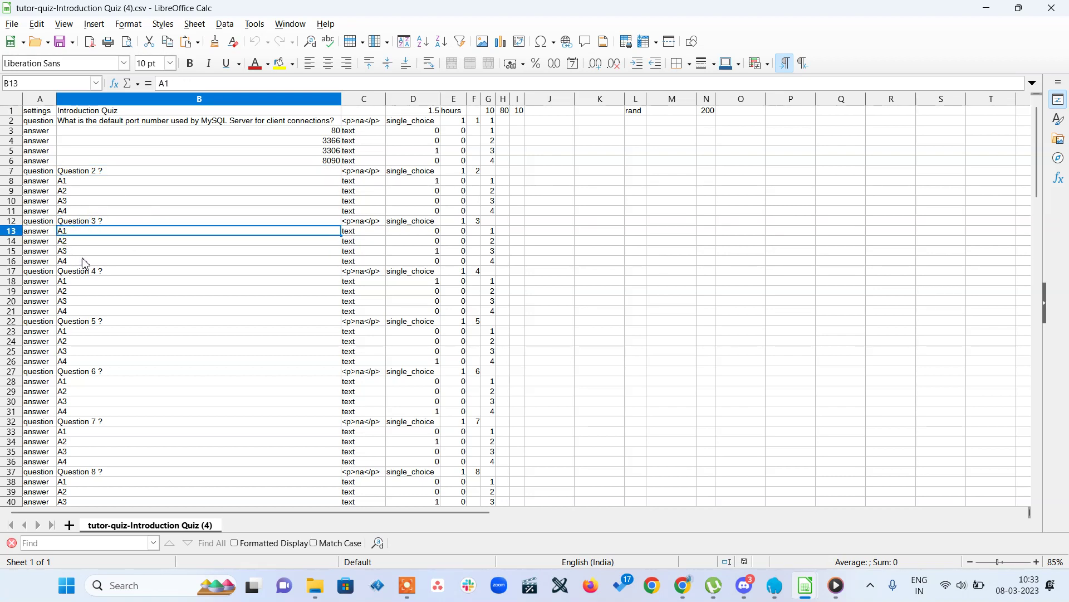
pyautogui.click(437, 183)
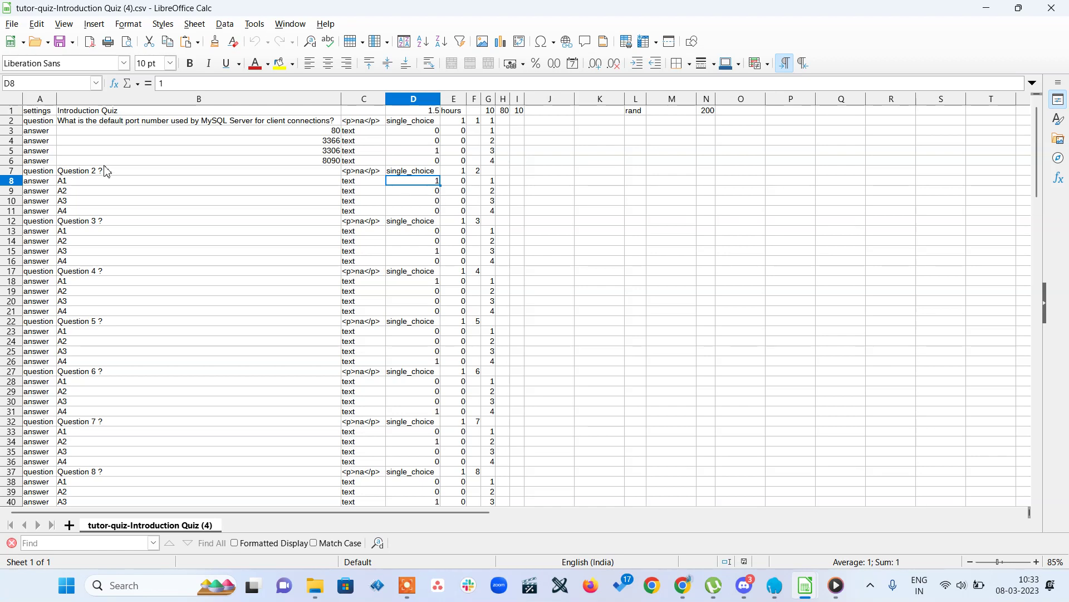
pyautogui.click(439, 191)
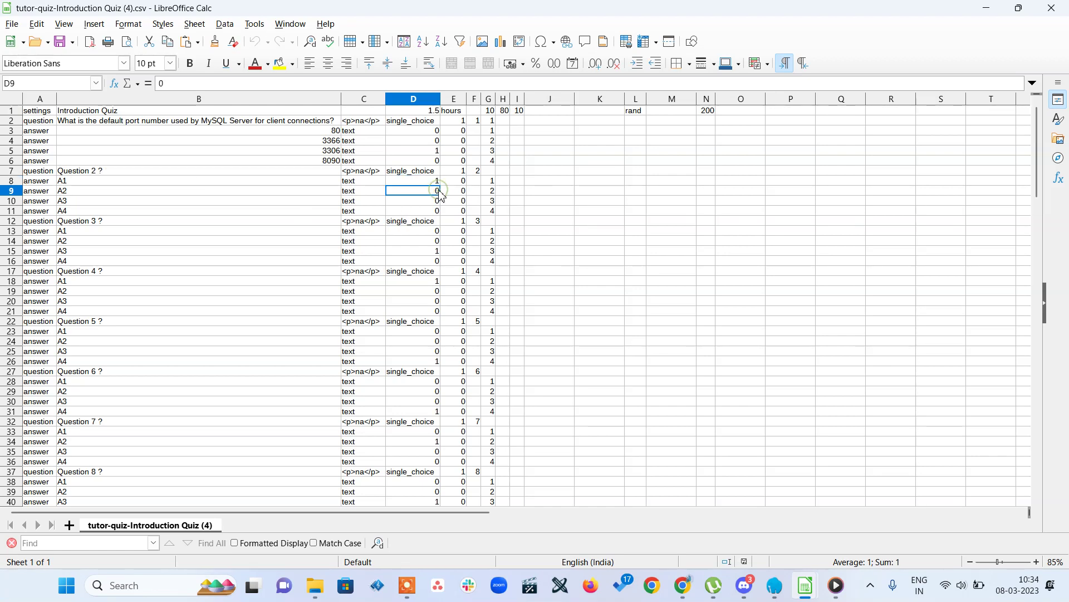
pyautogui.click(437, 201)
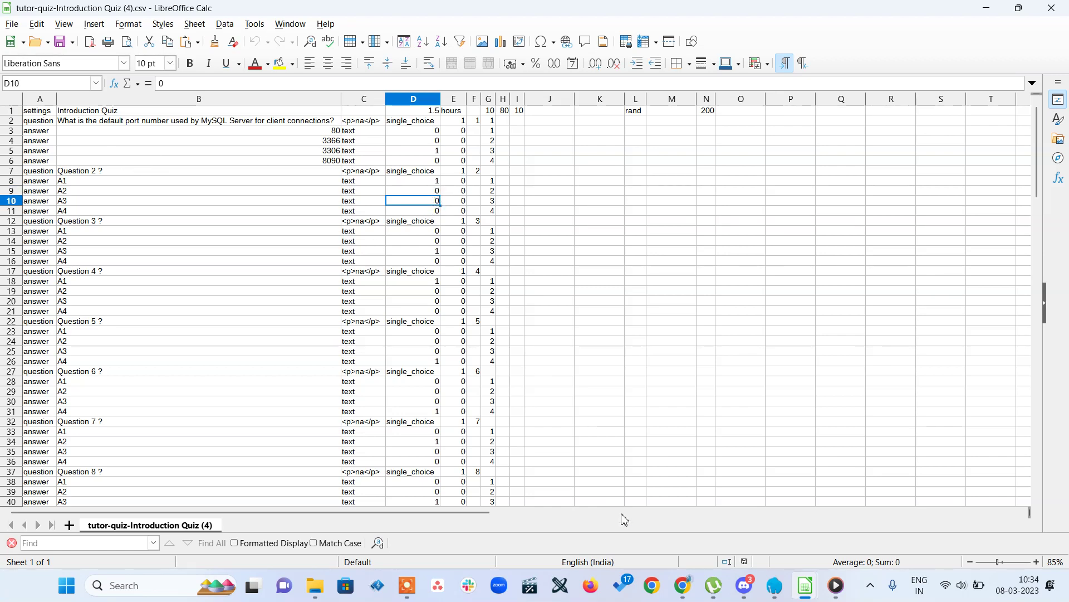
# - Switch to the ChatGPT conversation, go through the generated MySQL questions, and ask for the answers to the first 26
pyautogui.click(683, 585)
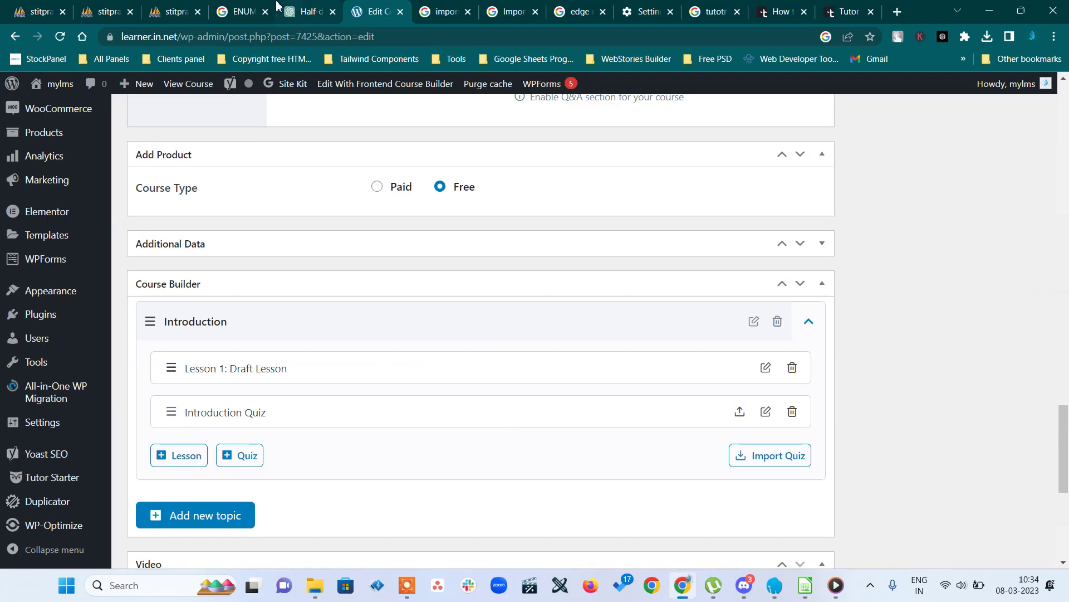
pyautogui.click(305, 14)
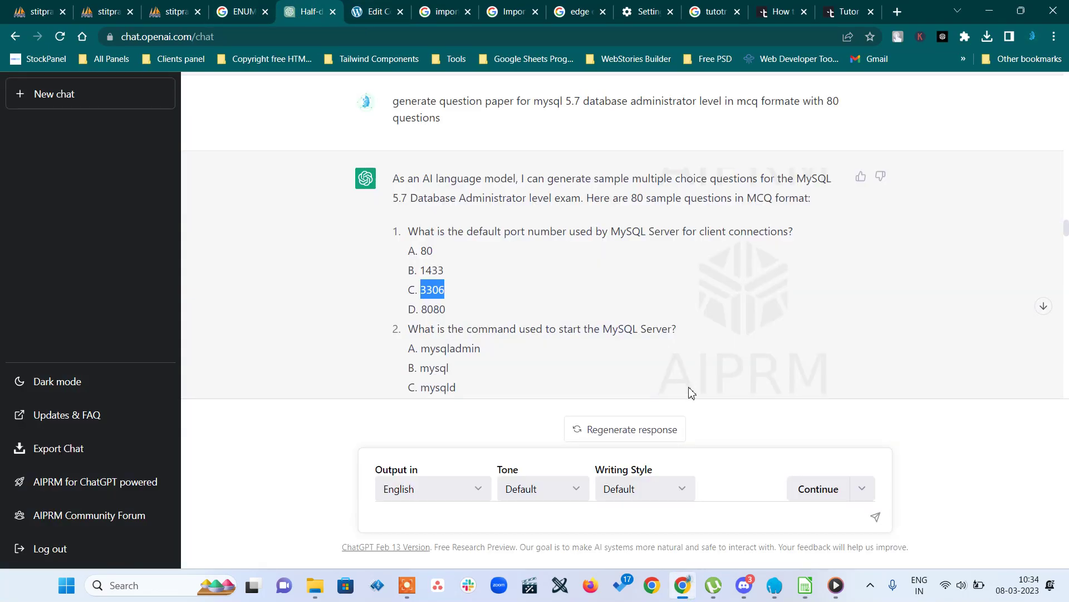
pyautogui.scroll(-20, 842, 327)
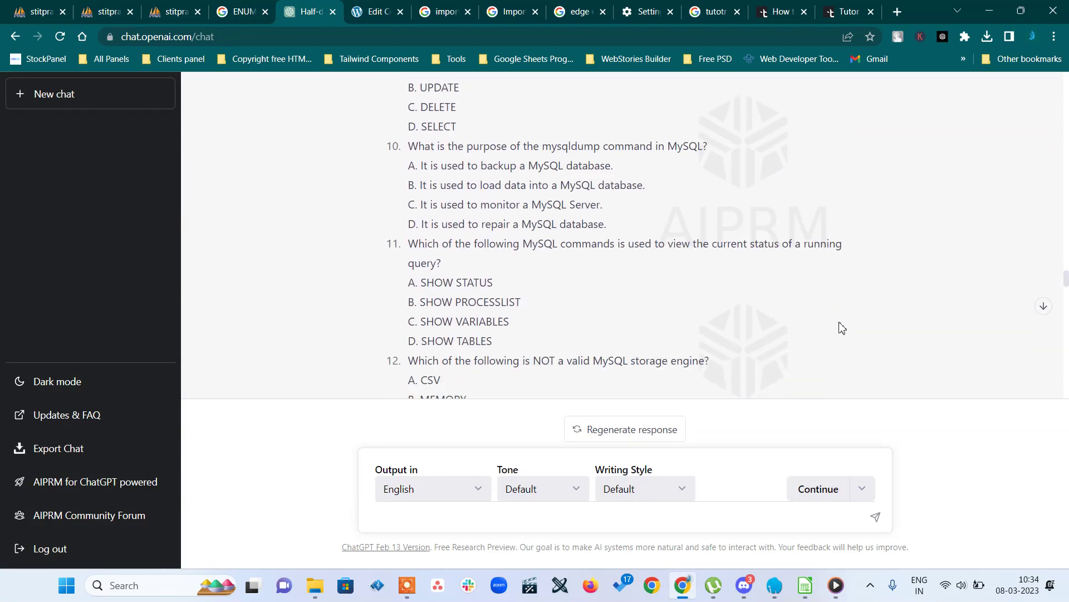
pyautogui.scroll(-18, 842, 328)
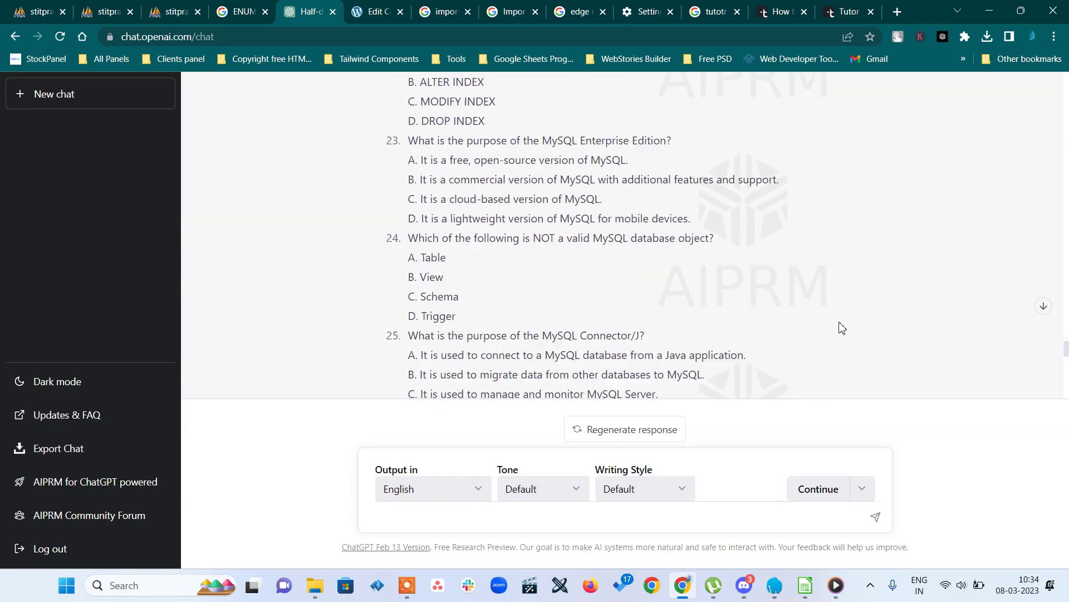
pyautogui.scroll(-12, 841, 327)
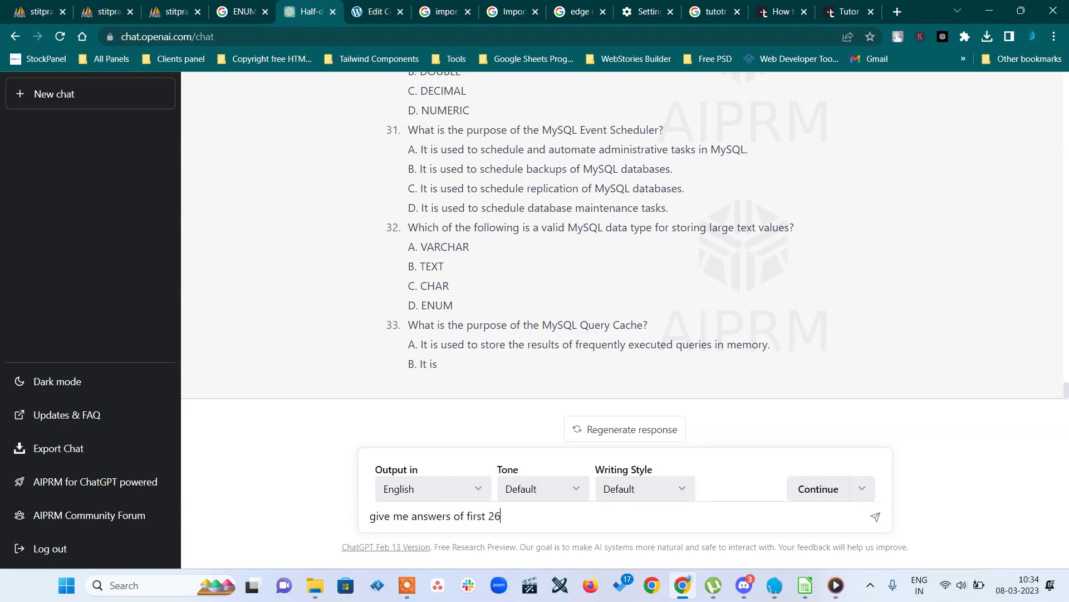
pyautogui.press('Return')
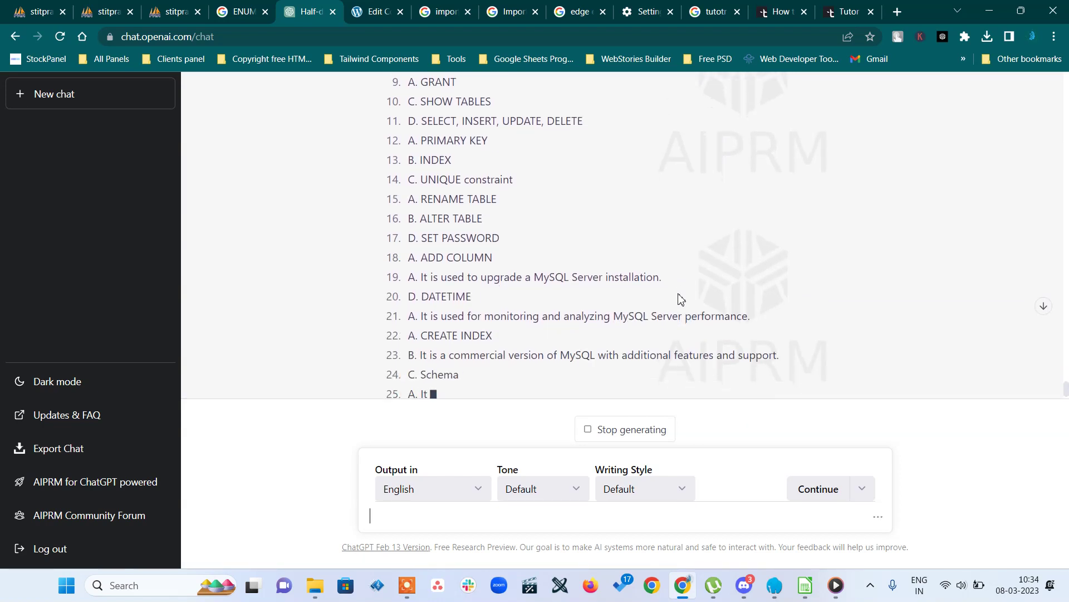
# - Review the generated multiple-choice list back to question 1 and highlight its text about the default MySQL Server port
pyautogui.scroll(15, 681, 299)
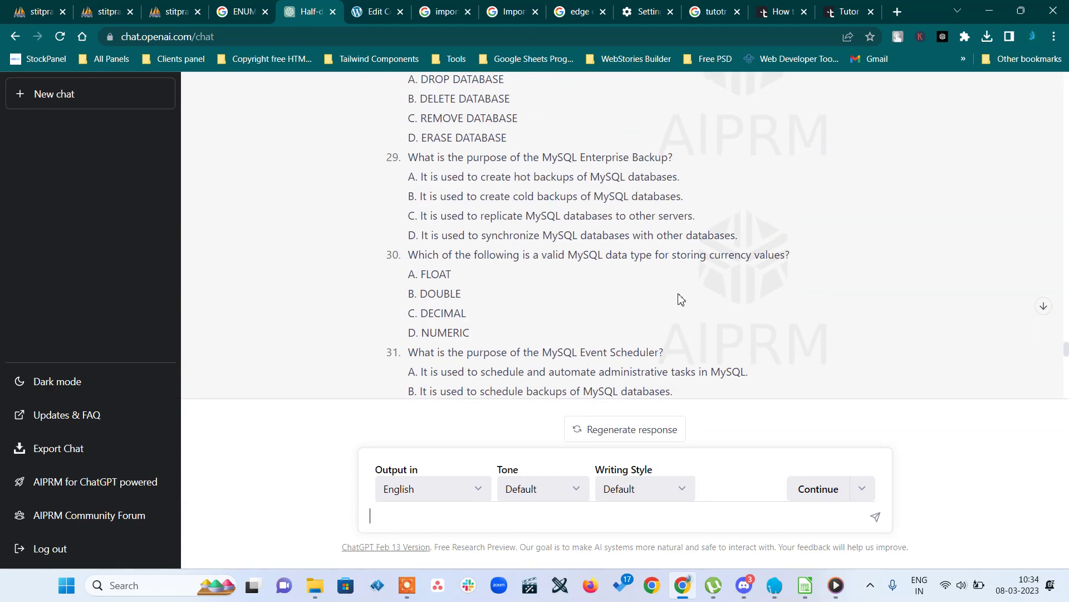
pyautogui.scroll(20, 681, 299)
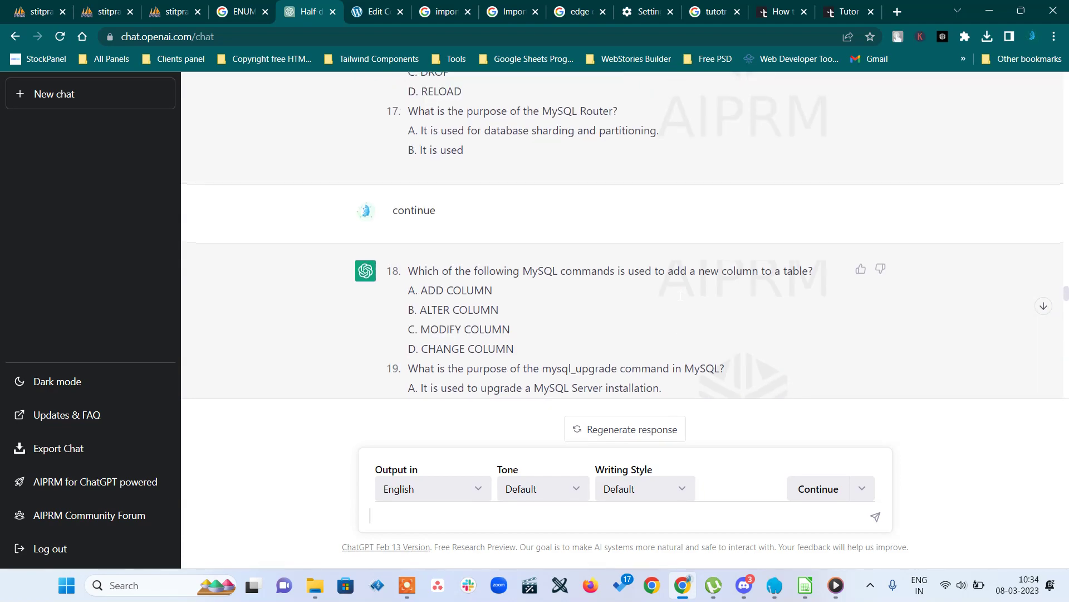
pyautogui.scroll(20, 681, 297)
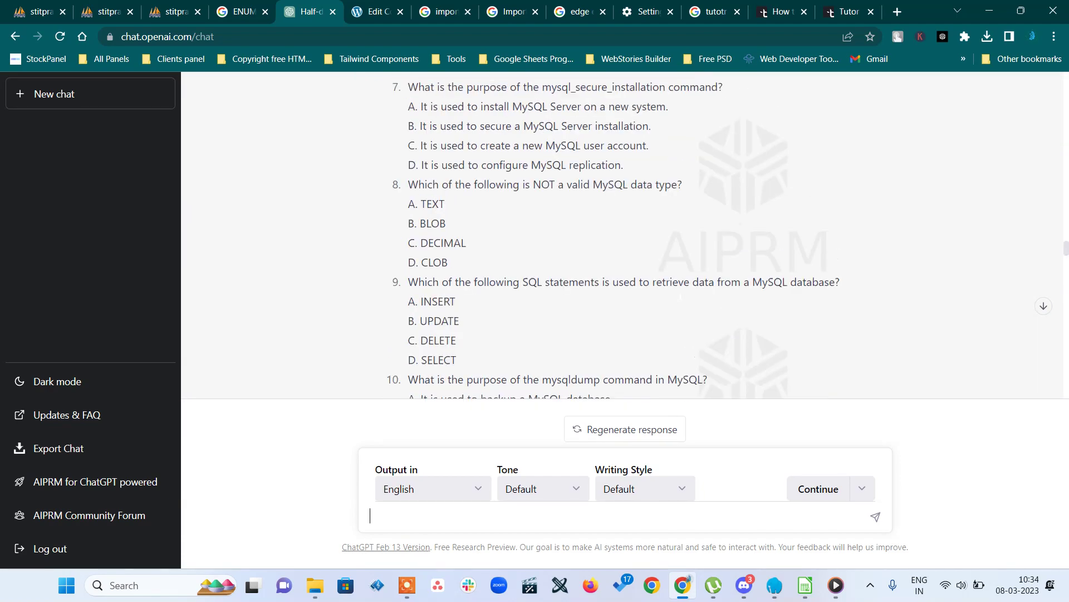
pyautogui.scroll(1, 681, 299)
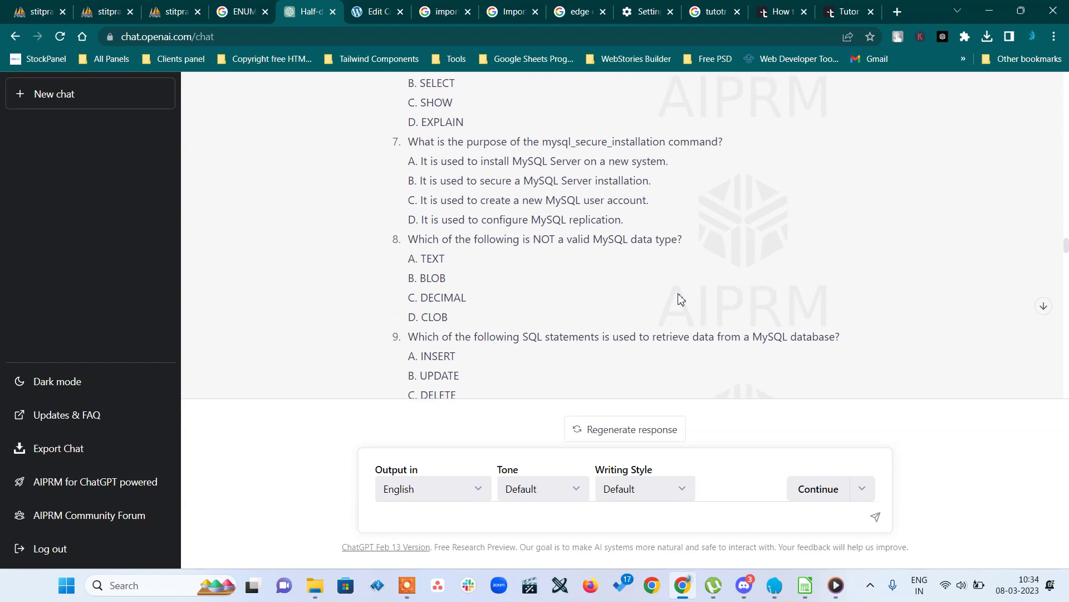
pyautogui.scroll(11, 681, 299)
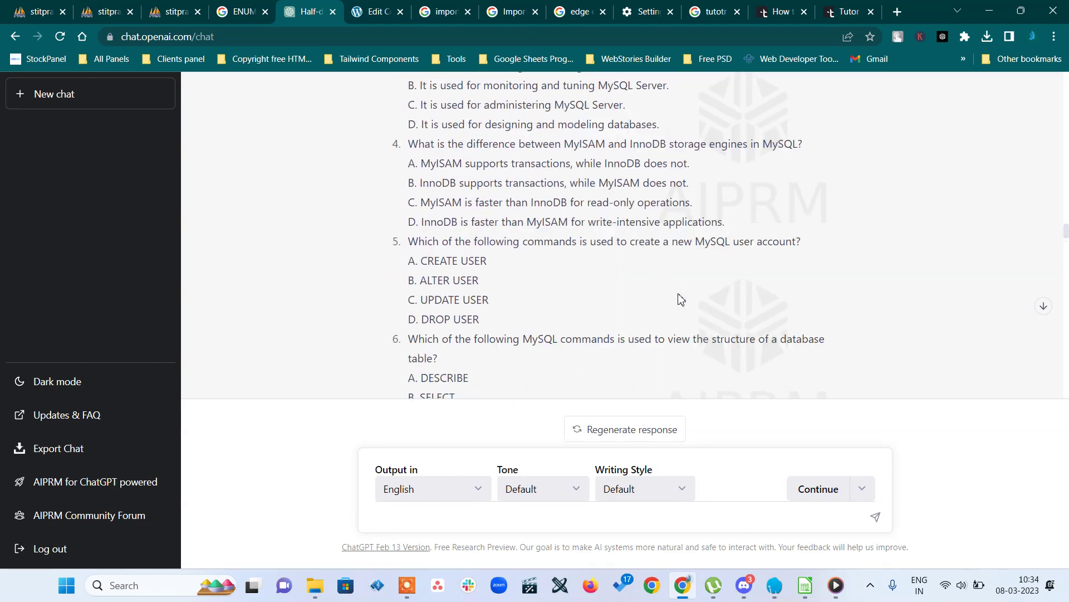
pyautogui.scroll(3, 680, 296)
pyautogui.scroll(-3, 678, 298)
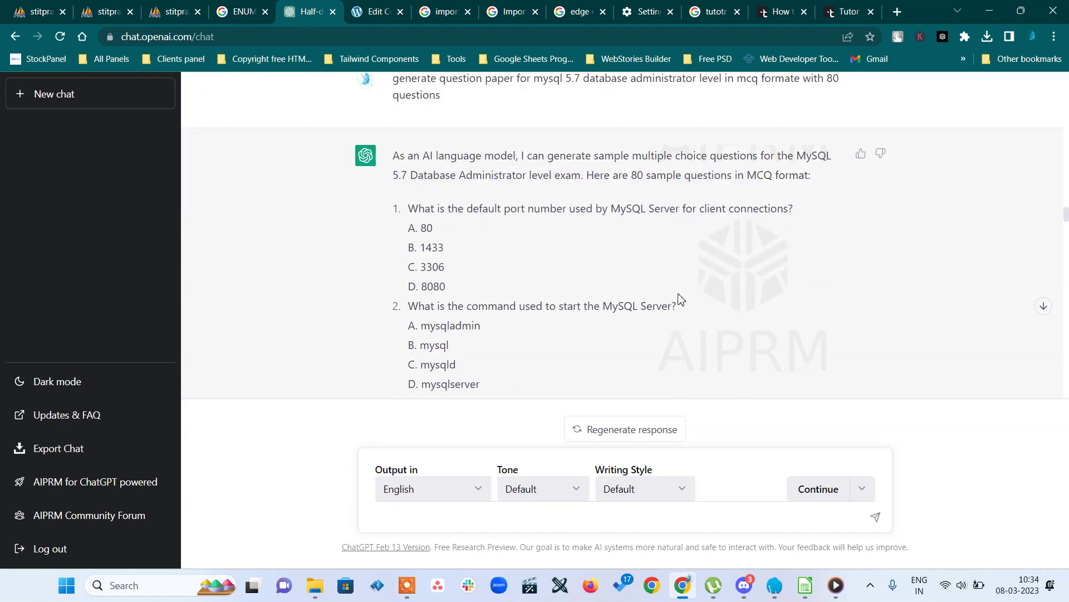
pyautogui.tripleClick(657, 209)
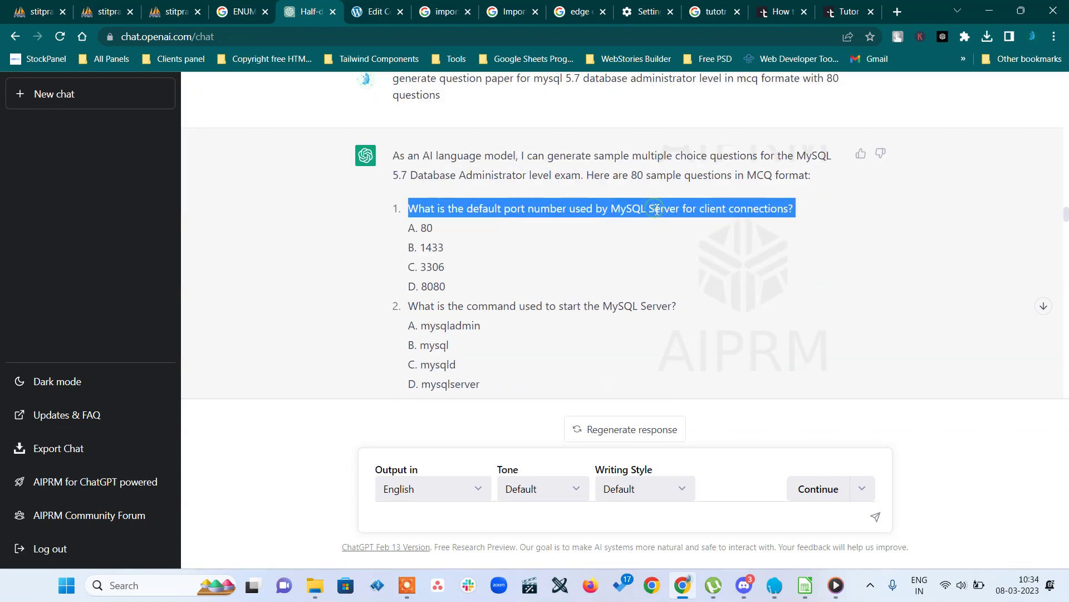
# - Close both quiz CSV files open in LibreOffice Calc, discarding the unsaved changes to the 26 sample file
pyautogui.click(812, 596)
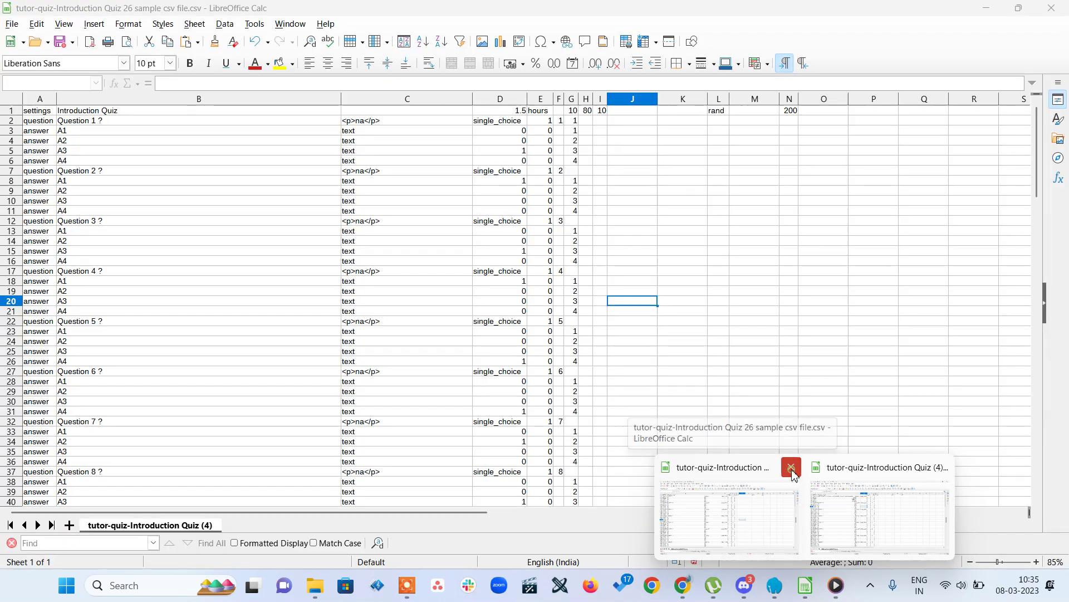
pyautogui.click(792, 470)
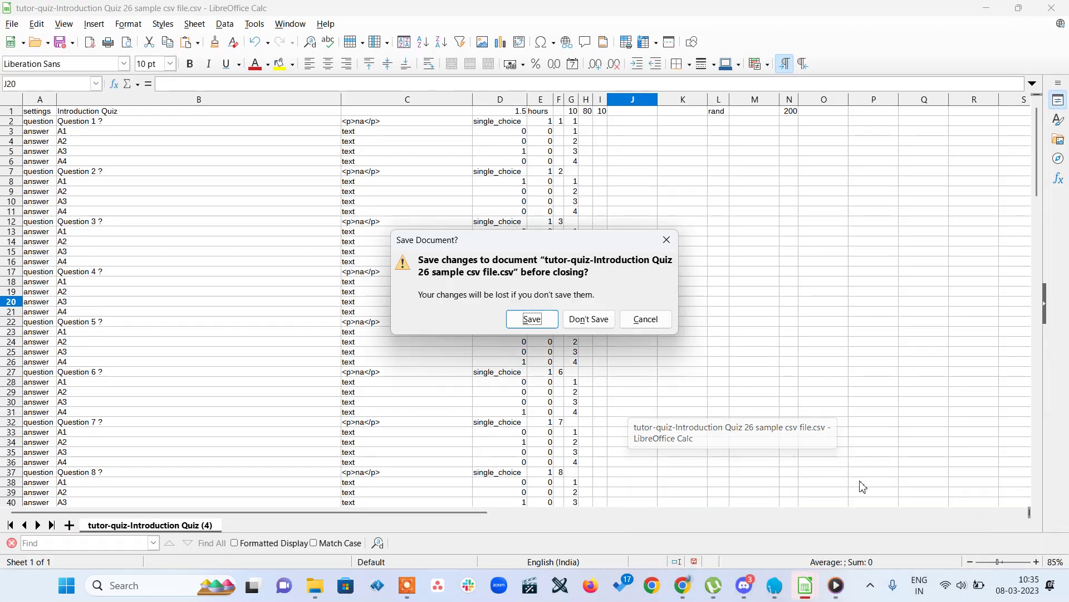
pyautogui.click(589, 319)
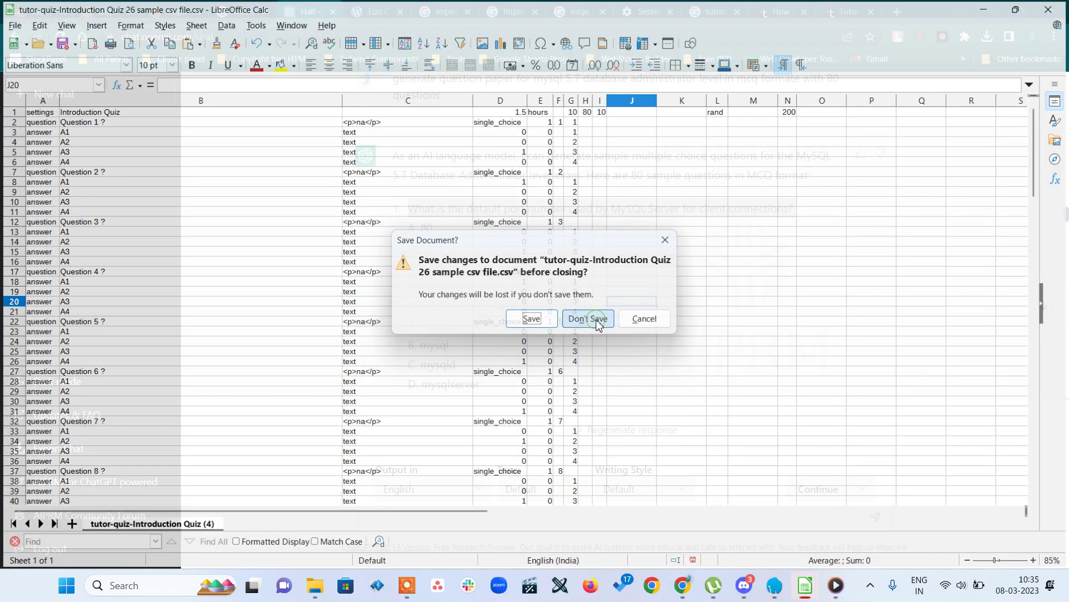
pyautogui.moveTo(805, 585)
pyautogui.click(825, 535)
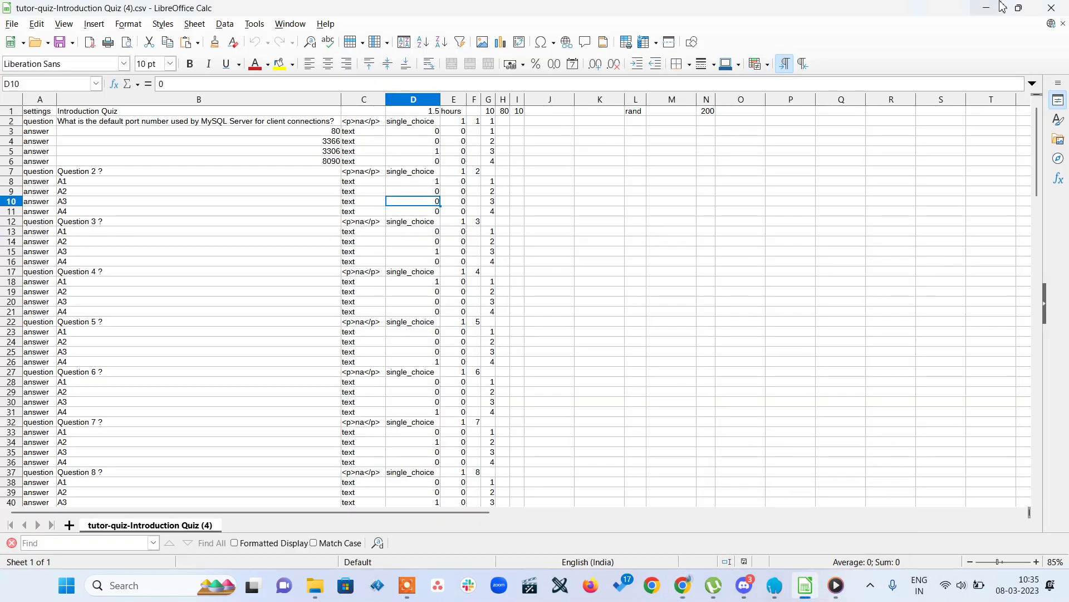
pyautogui.click(1056, 12)
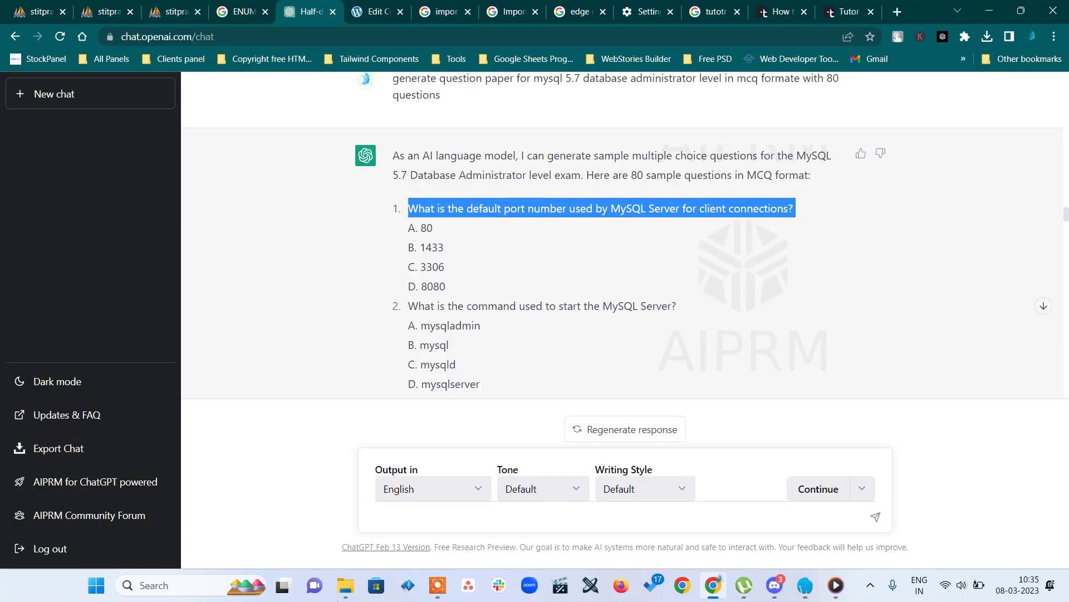
# - Open tutor-quiz-Introduction Quiz 26 sample csv file.csv from Downloads with the default import settings and check the first question's text and correct-answer flag
pyautogui.click(346, 595)
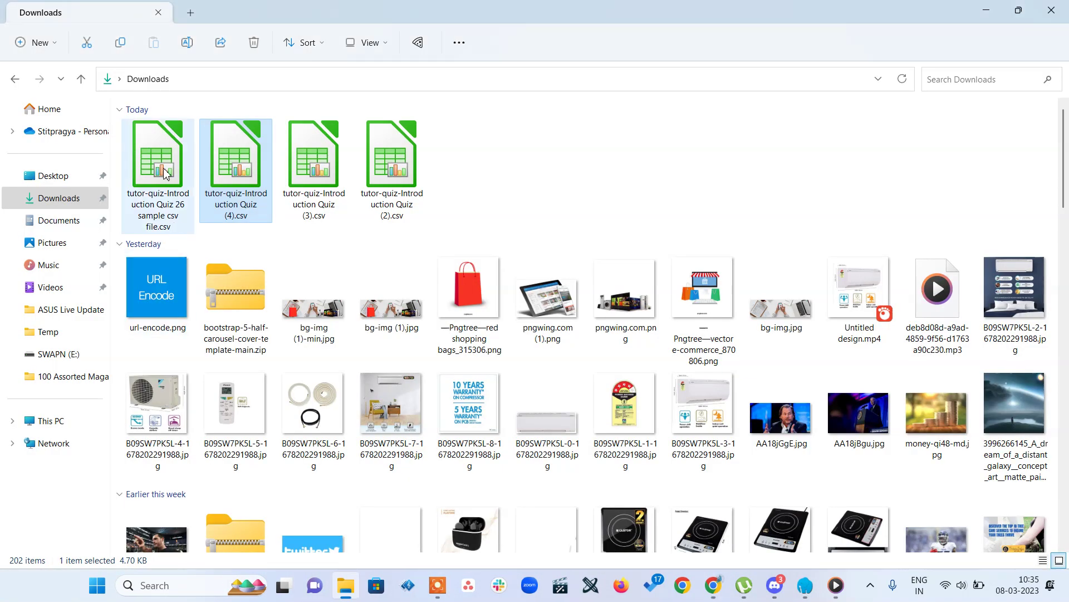
pyautogui.click(157, 186)
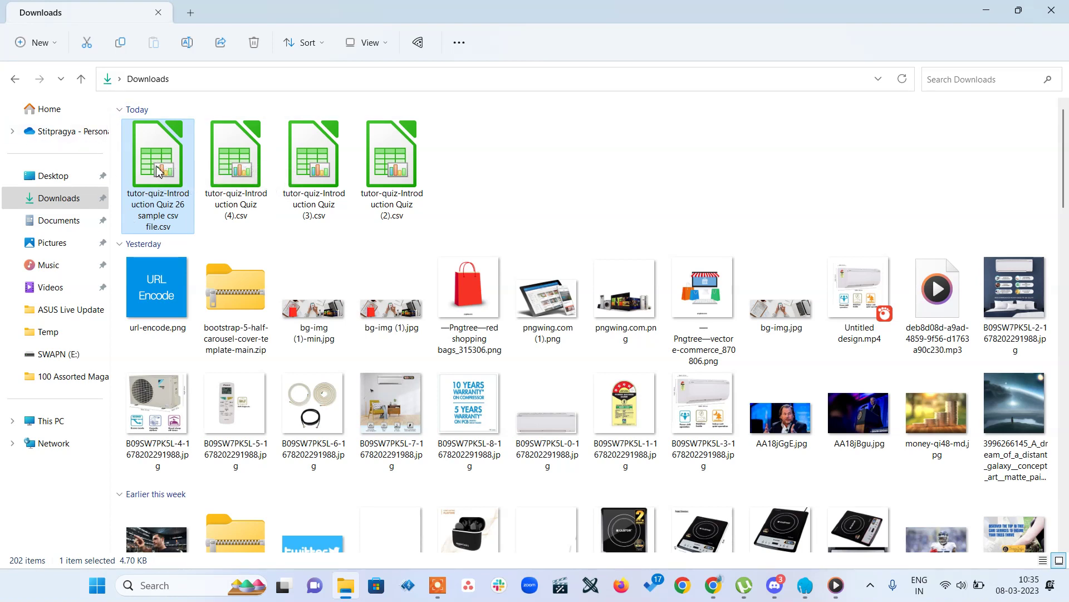
pyautogui.doubleClick(158, 172)
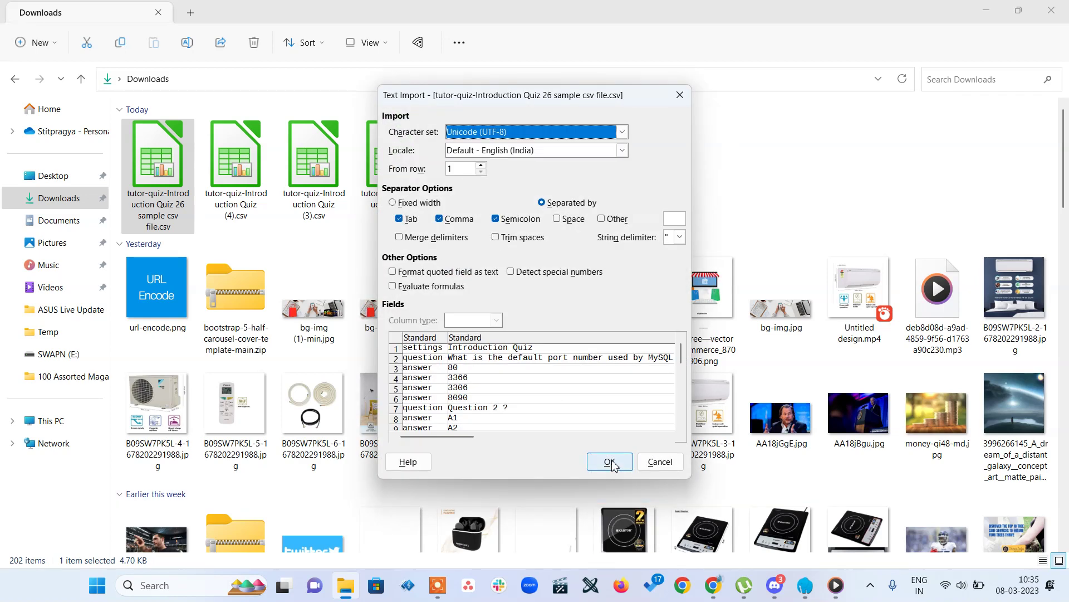
pyautogui.click(610, 462)
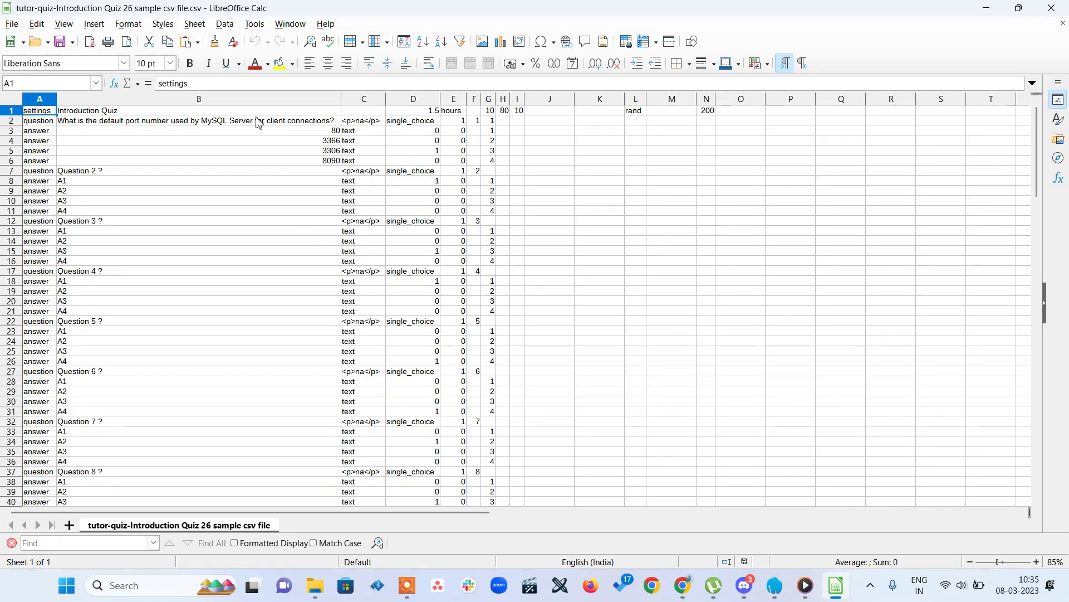
pyautogui.click(277, 121)
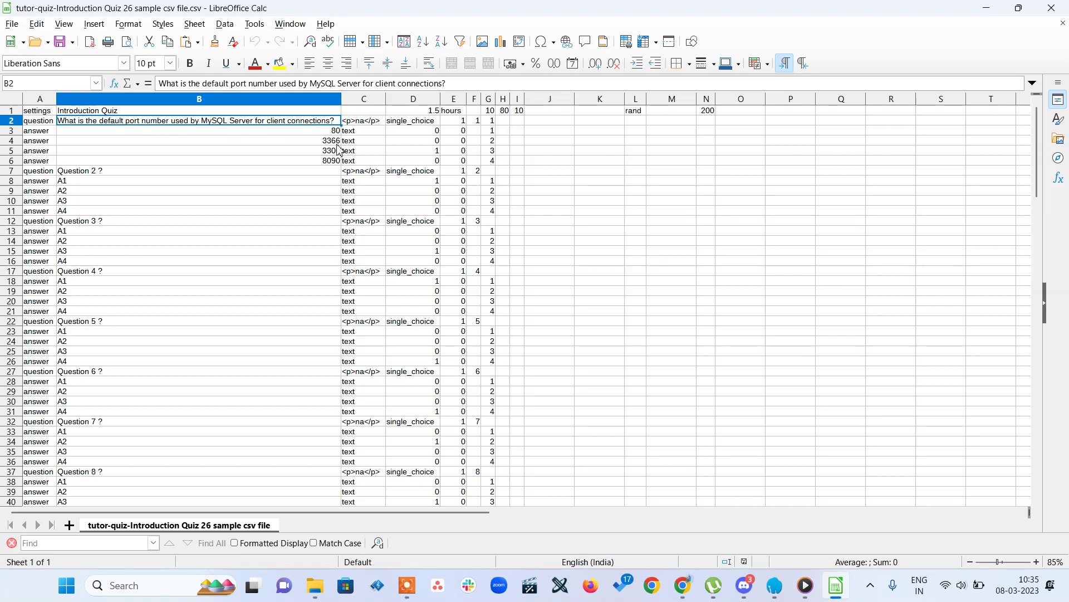
pyautogui.click(437, 152)
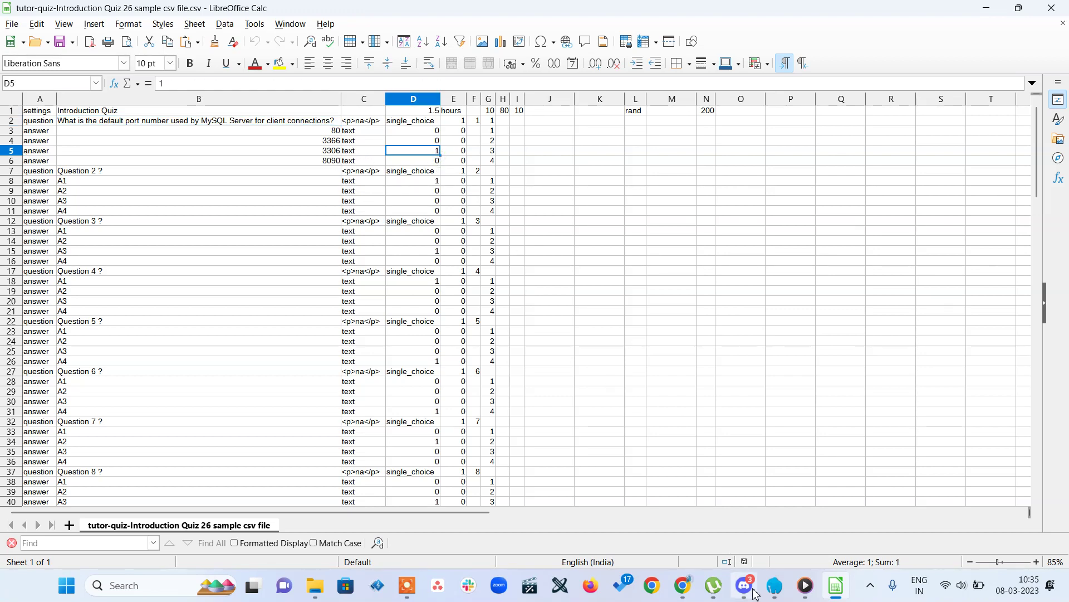
# - Copy "What is the command used to start the MySQL Server?" from ChatGPT into cell B7, replacing the Question 2 placeholder
pyautogui.click(682, 592)
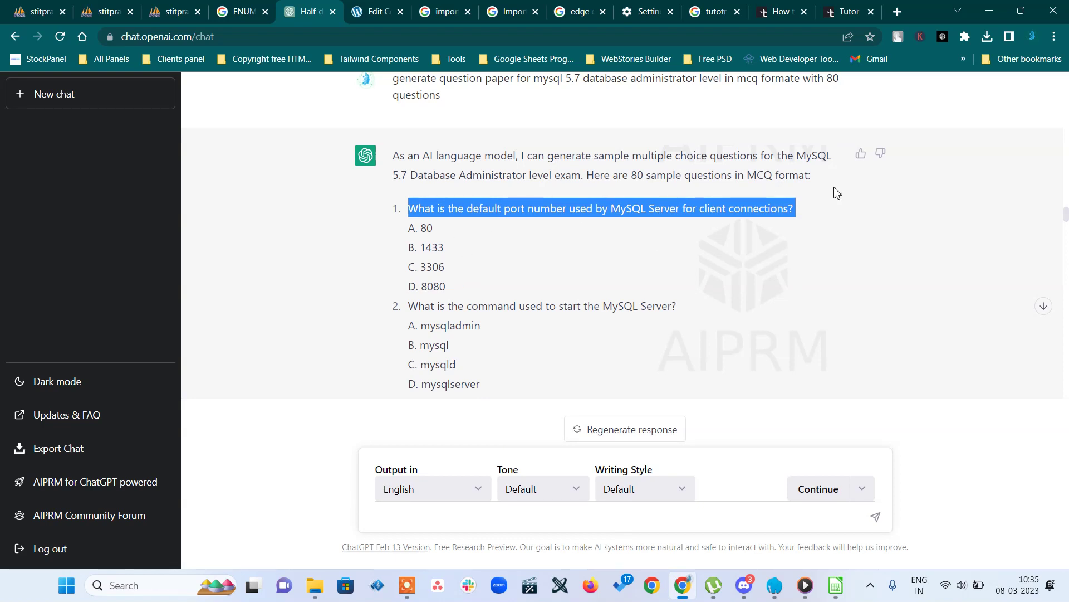
pyautogui.tripleClick(544, 305)
pyautogui.hotkey('ctrl', 'c')
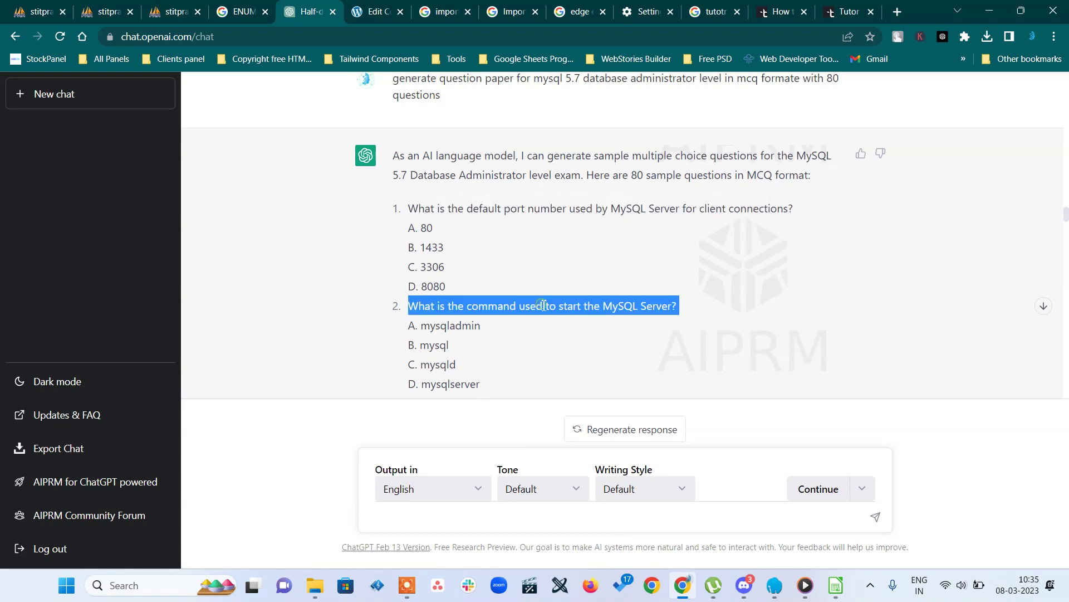
pyautogui.click(836, 586)
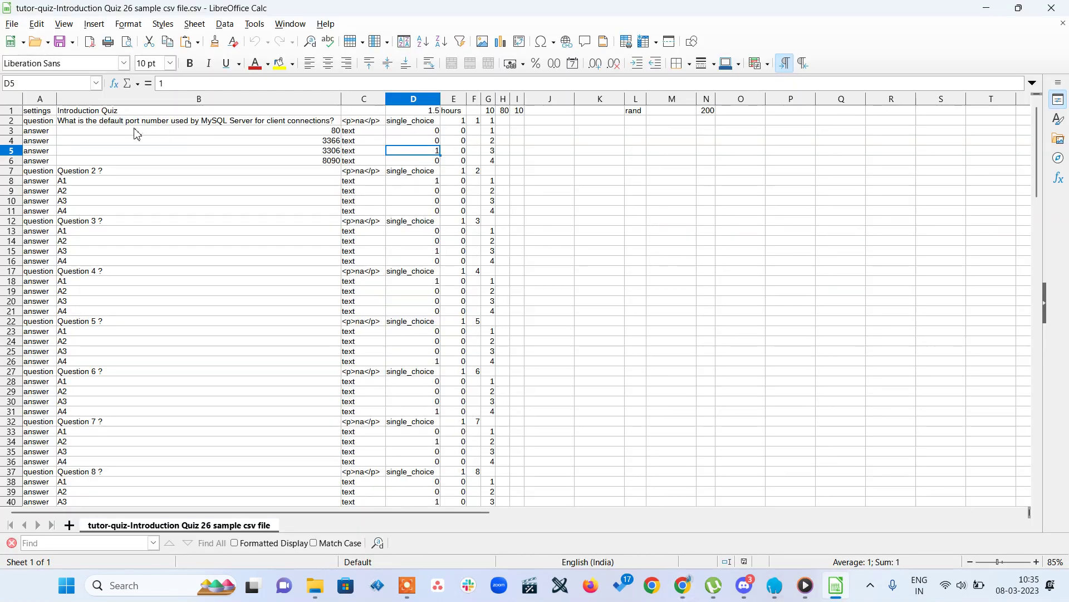
pyautogui.click(111, 172)
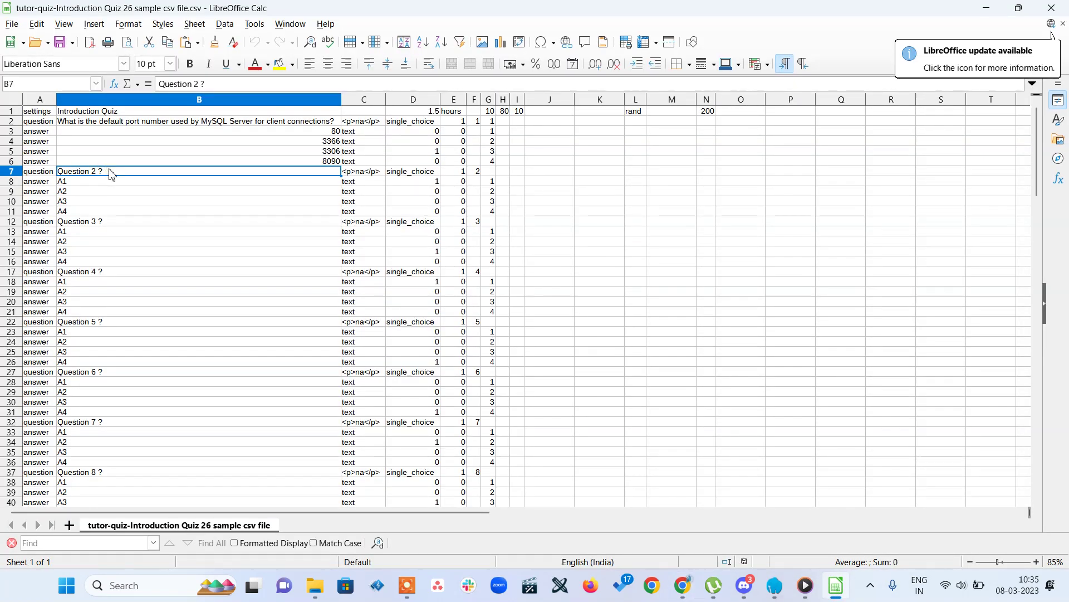
pyautogui.hotkey('ctrl', 'v')
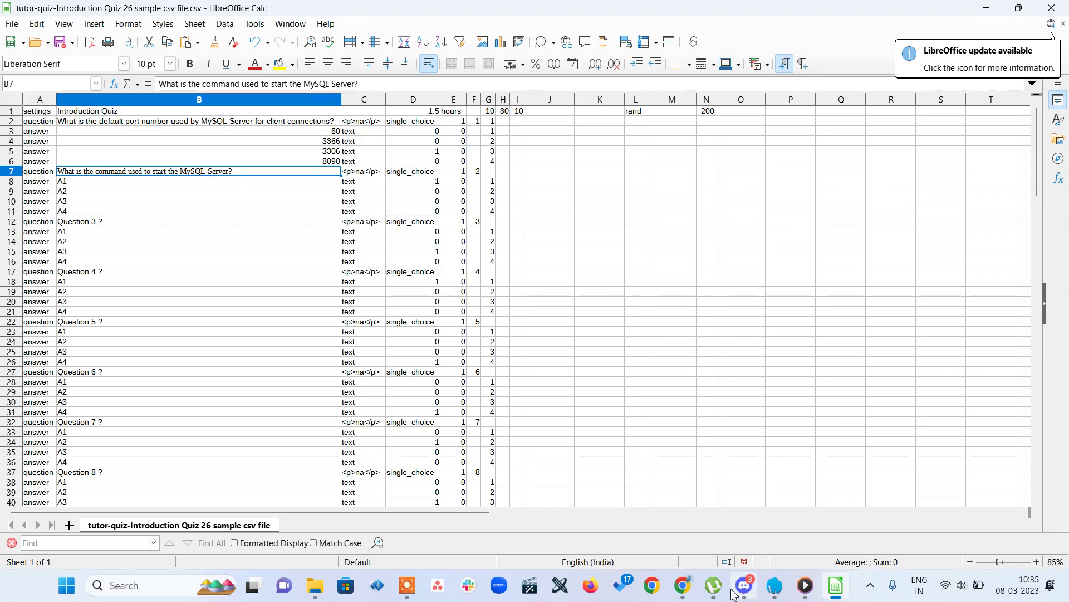
# - Copy the second question's option A, mysqladmin, from ChatGPT into cell B8 in place of the A1 placeholder
pyautogui.click(683, 585)
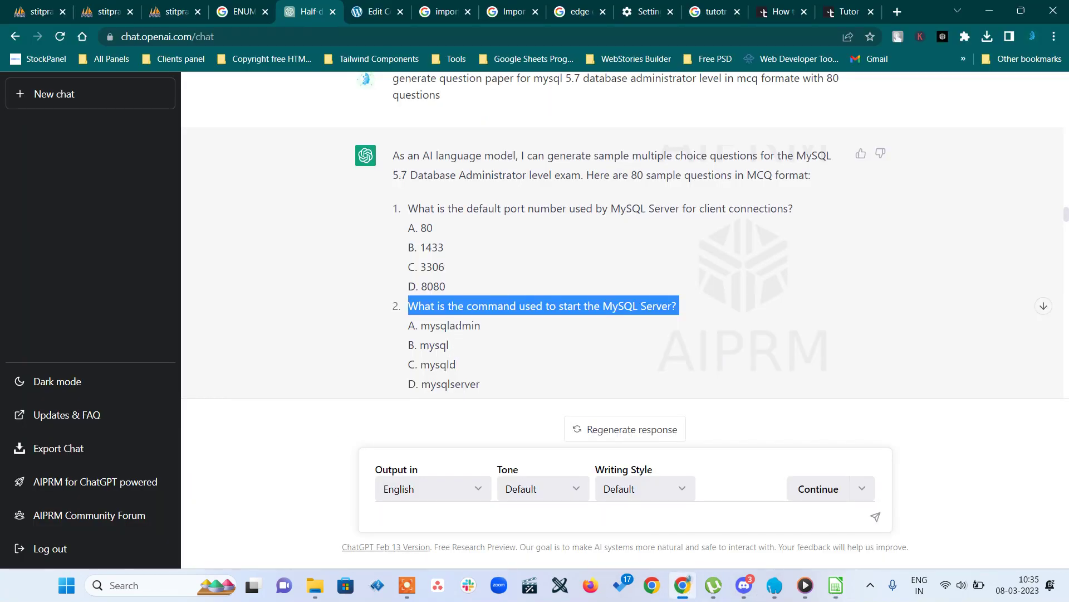
pyautogui.tripleClick(459, 325)
pyautogui.doubleClick(458, 325)
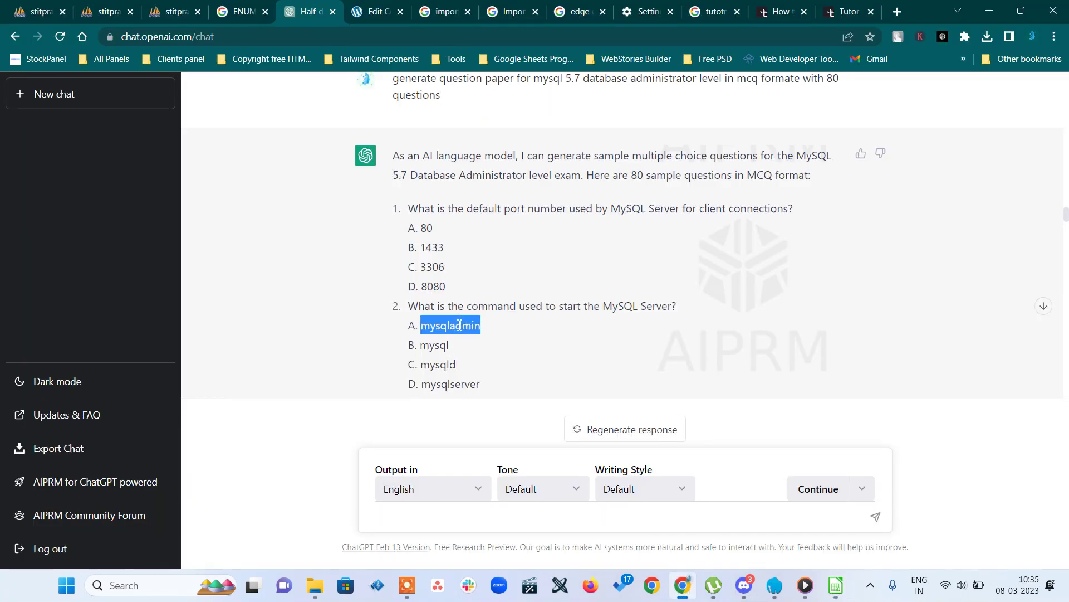
pyautogui.scroll(-1, 569, 333)
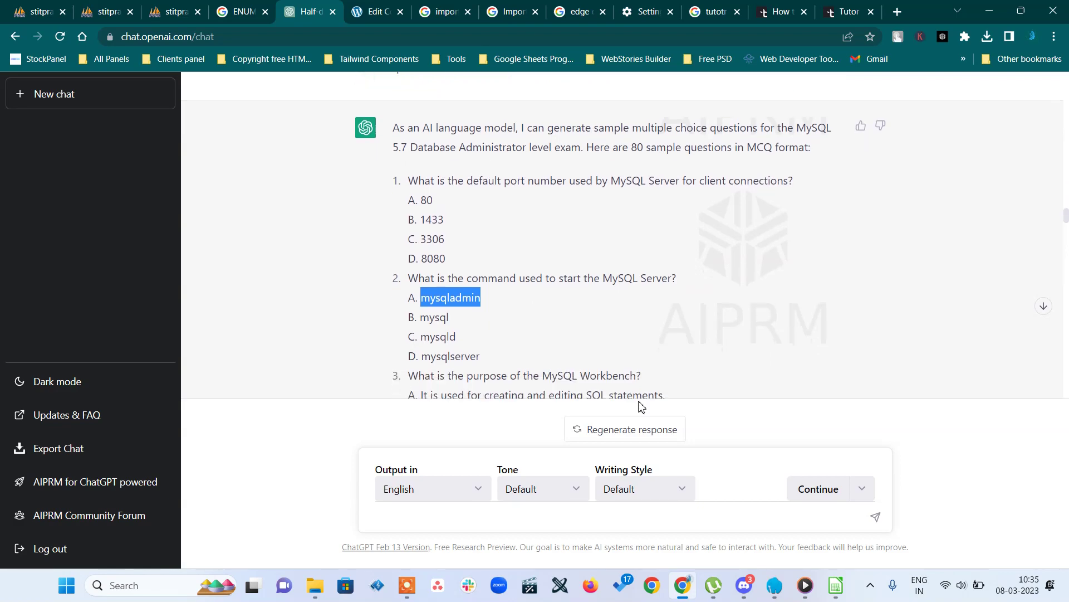
pyautogui.click(835, 585)
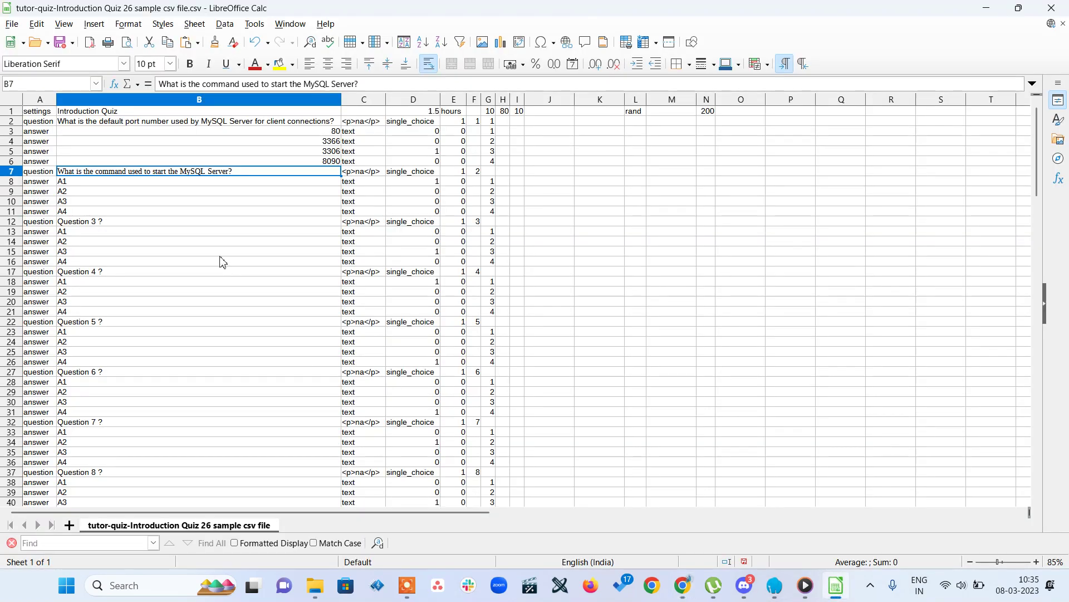
pyautogui.click(100, 187)
pyautogui.write('mysqladmin')
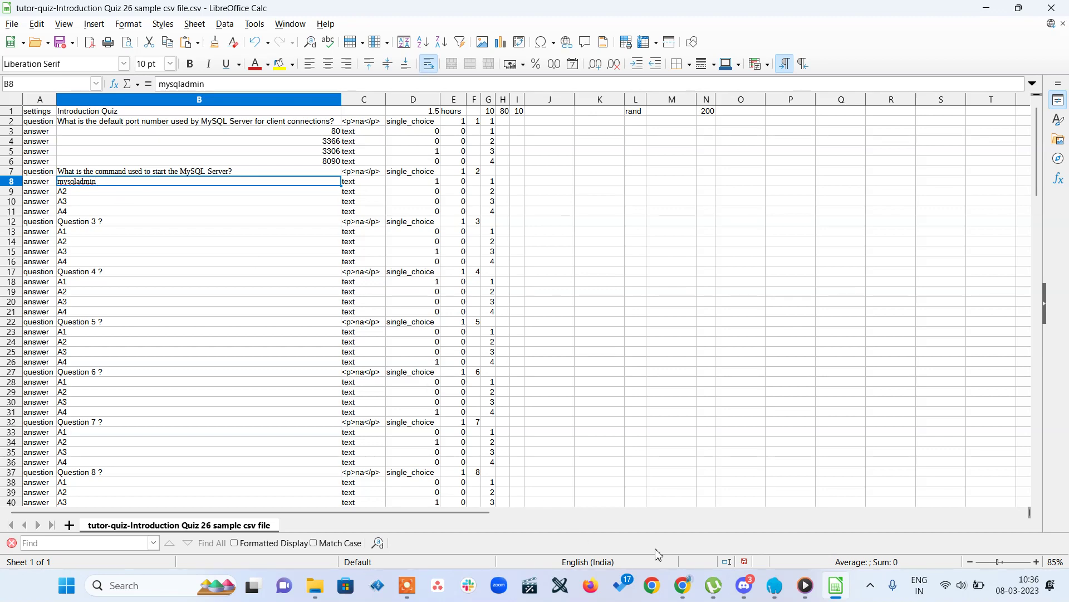
# - Copy the second question's option B, mysql, from ChatGPT into cell B9 in place of the A2 placeholder
pyautogui.click(687, 595)
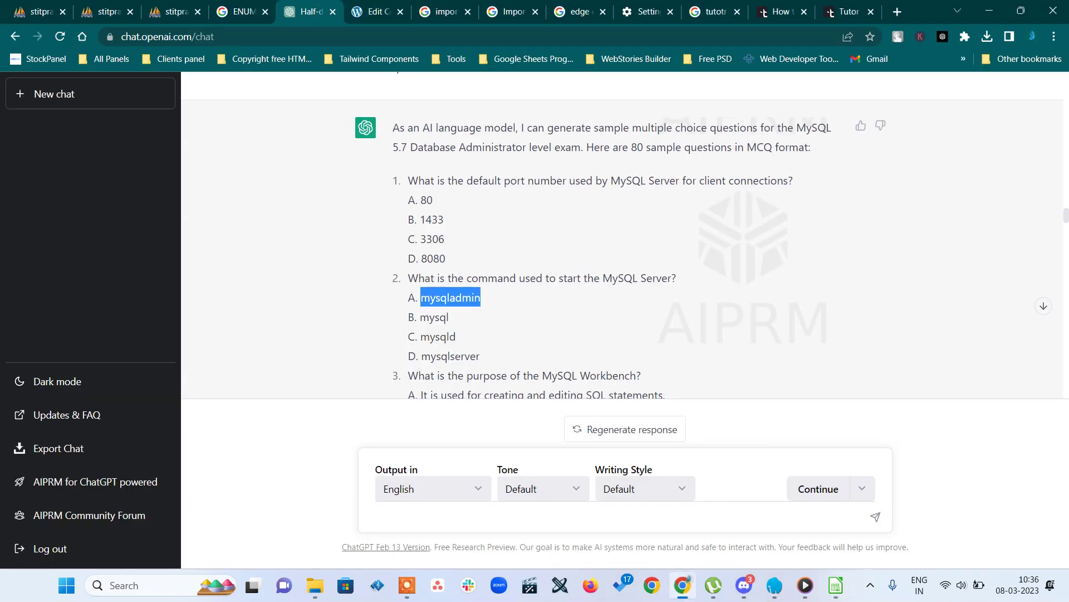
pyautogui.doubleClick(441, 318)
pyautogui.hotkey('ctrl', 'c')
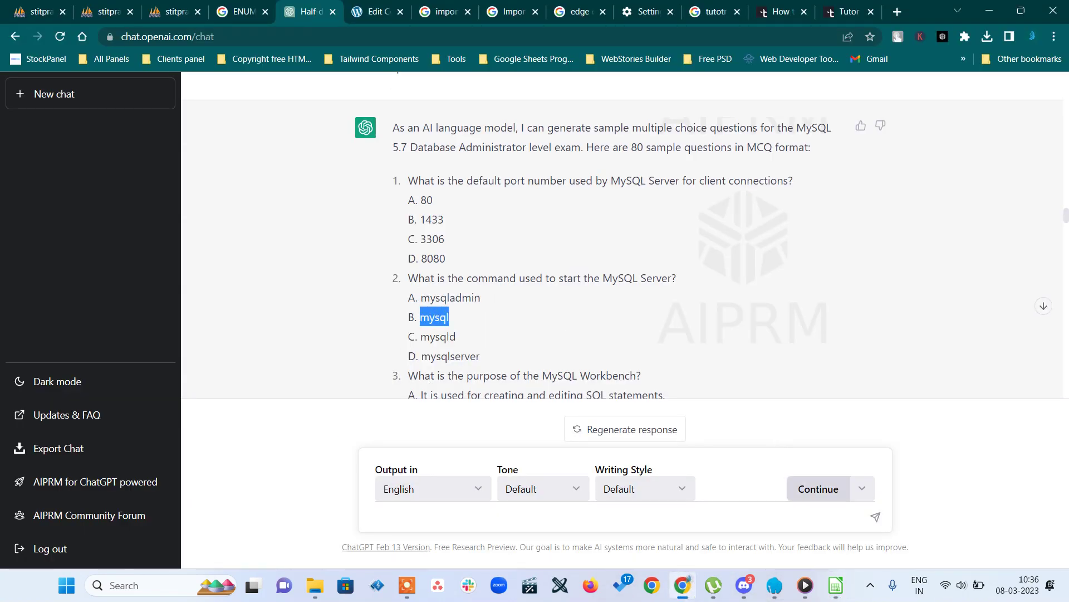
pyautogui.click(835, 585)
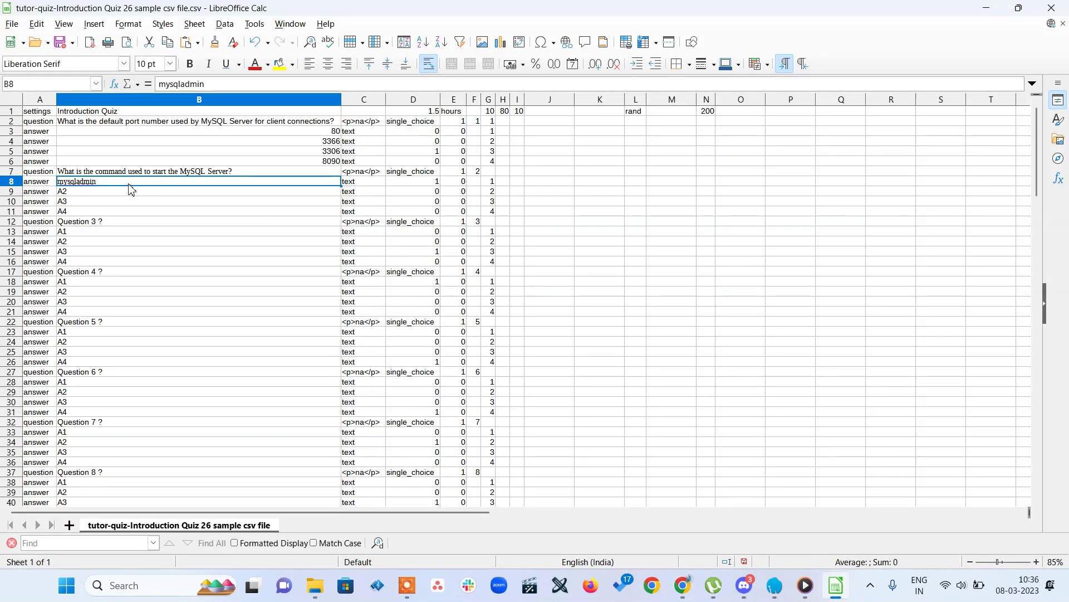
pyautogui.click(130, 191)
pyautogui.hotkey('ctrl', 'v')
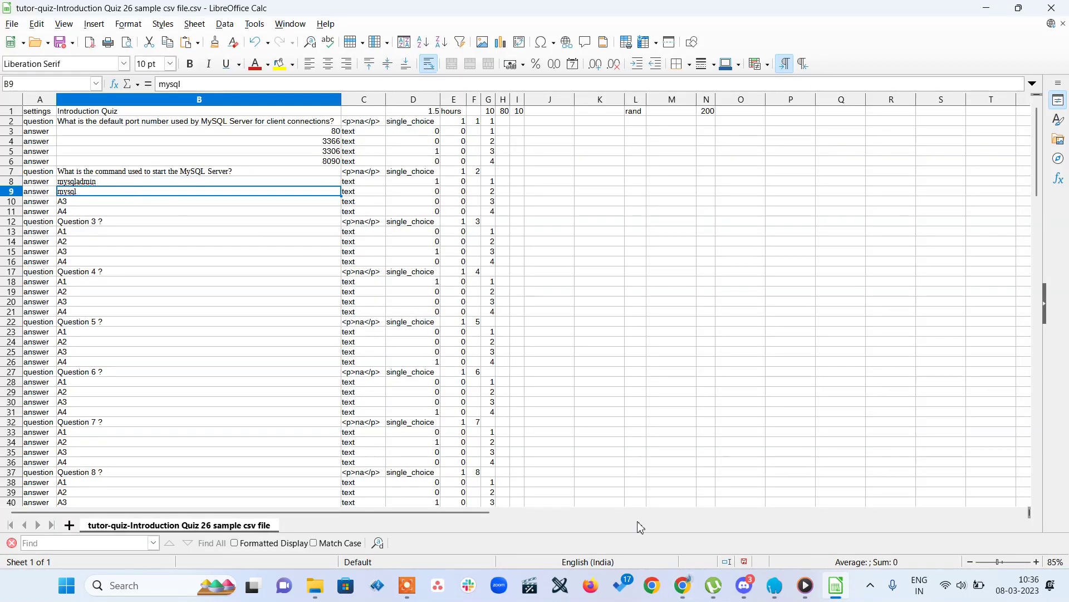
# - Copy the second question's option C, mysqld, from ChatGPT into cell B10 and remove the A3 placeholder text
pyautogui.click(683, 585)
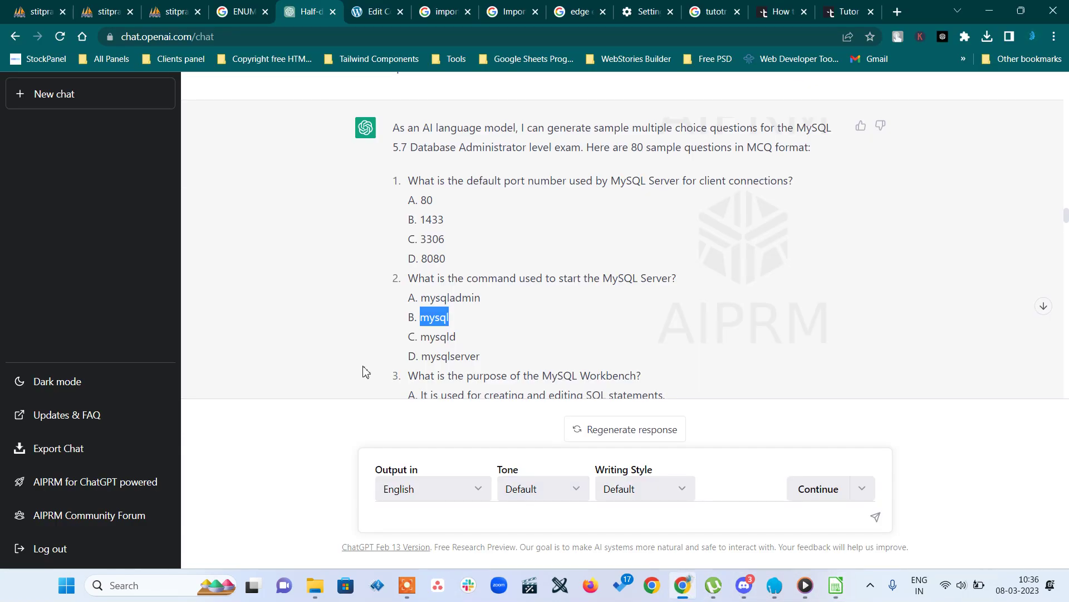
pyautogui.doubleClick(441, 345)
pyautogui.hotkey('ctrl', 'c')
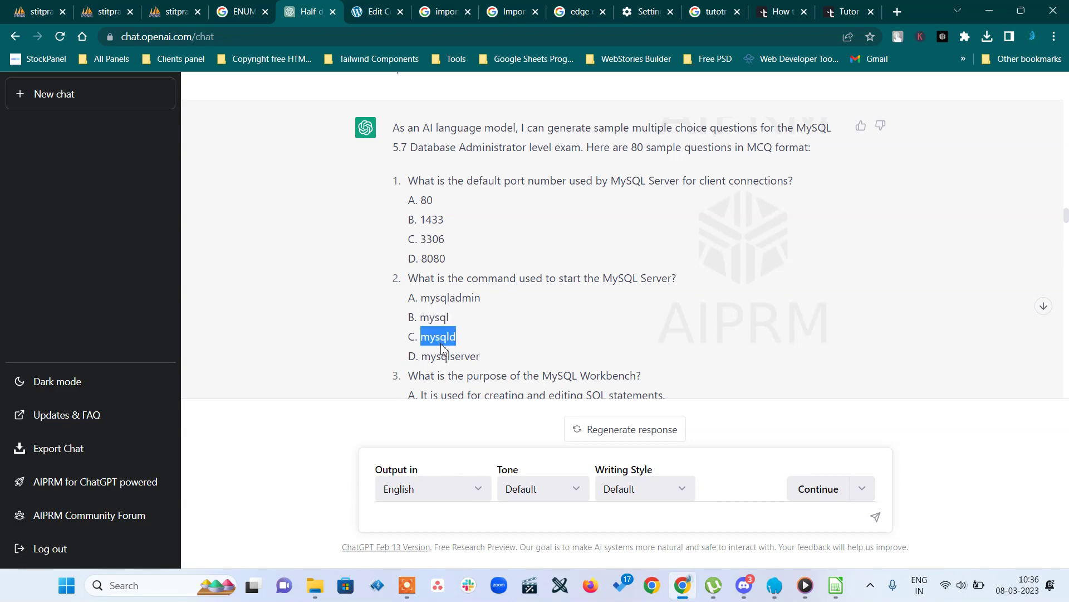
pyautogui.click(837, 586)
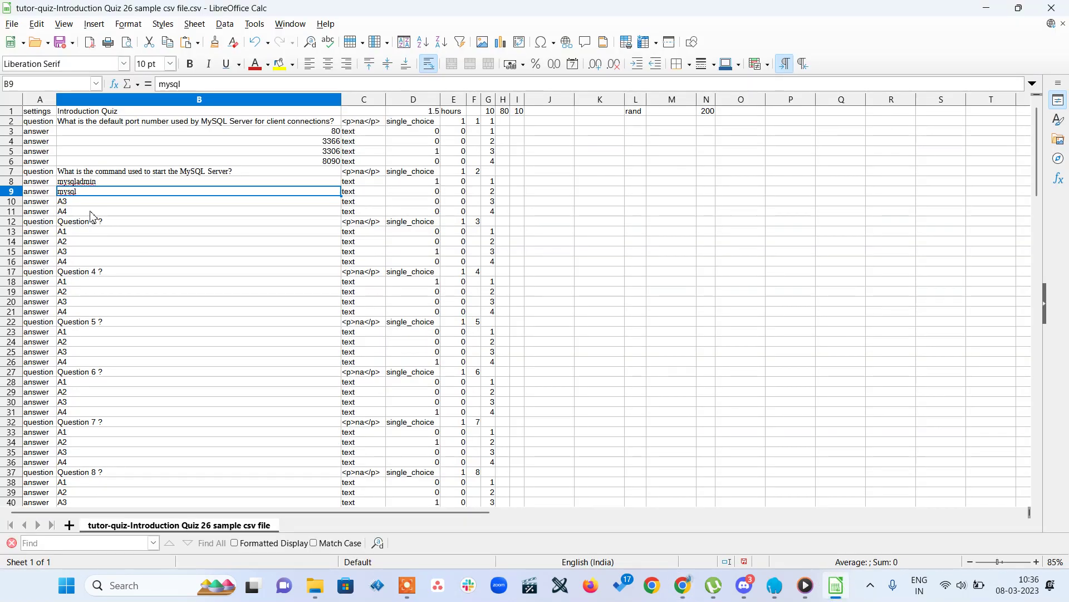
pyautogui.doubleClick(83, 205)
pyautogui.hotkey('ctrl', 'v')
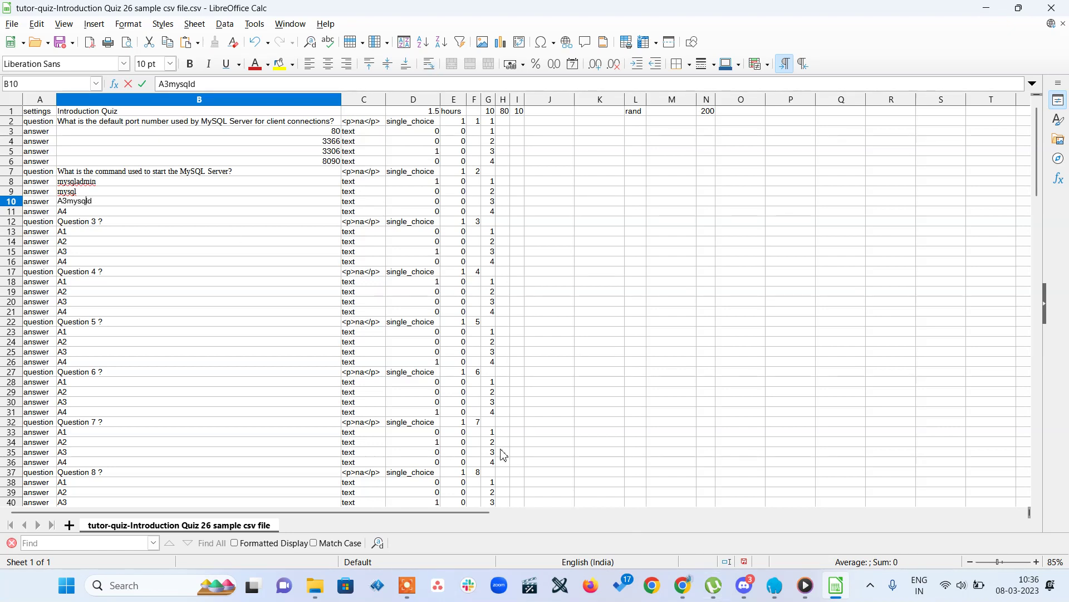
pyautogui.press('BackSpace')
pyautogui.press('BackSpace')
# - Copy the second question's option D, mysqlserver, from ChatGPT into cell B11 in place of the A4 placeholder
pyautogui.click(683, 585)
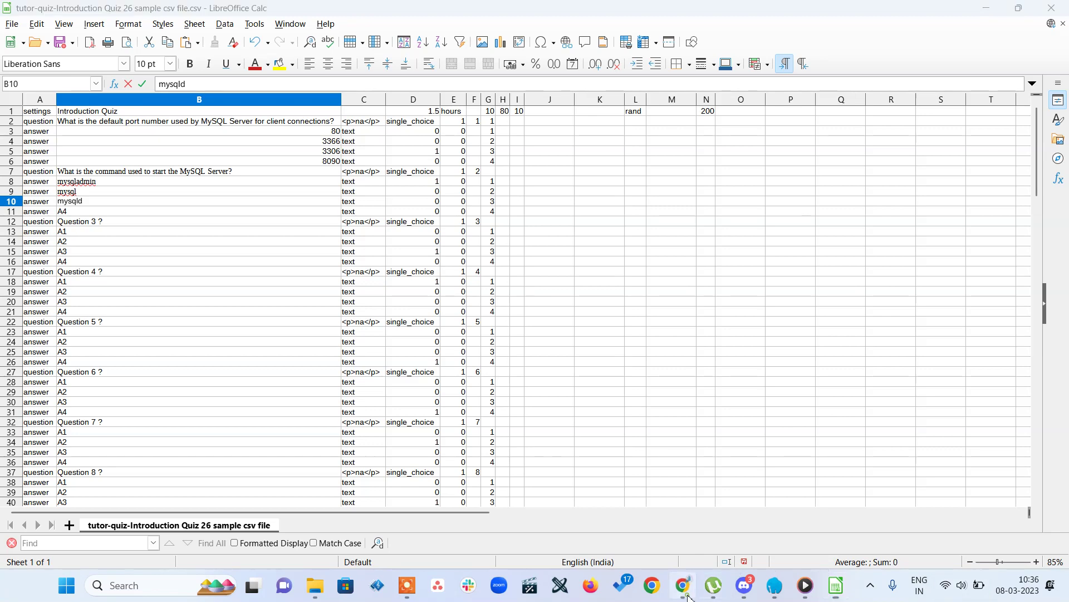
pyautogui.doubleClick(457, 357)
pyautogui.hotkey('ctrl', 'c')
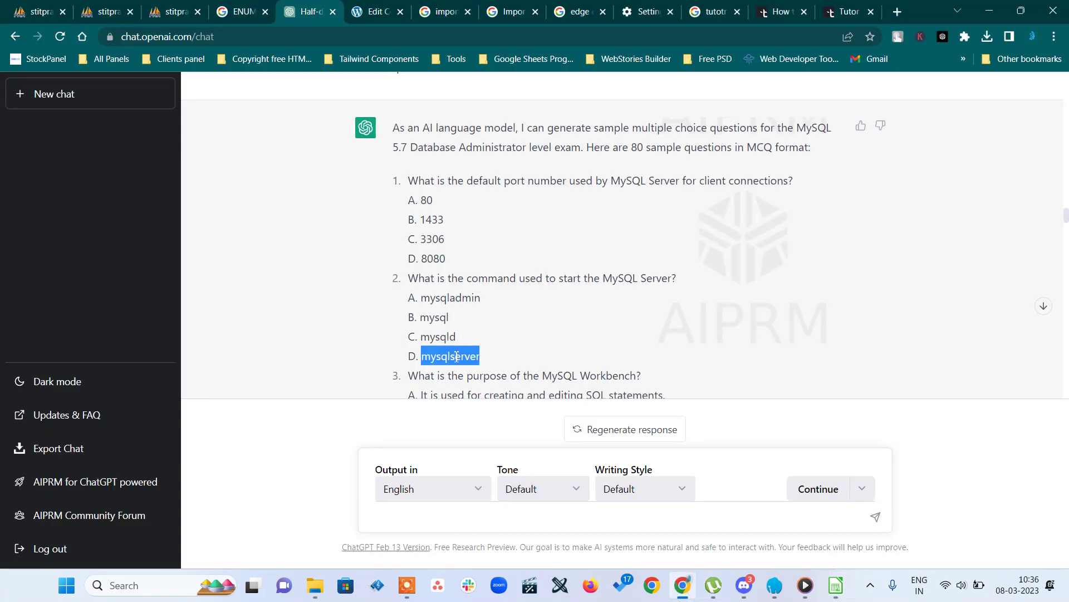
pyautogui.click(835, 585)
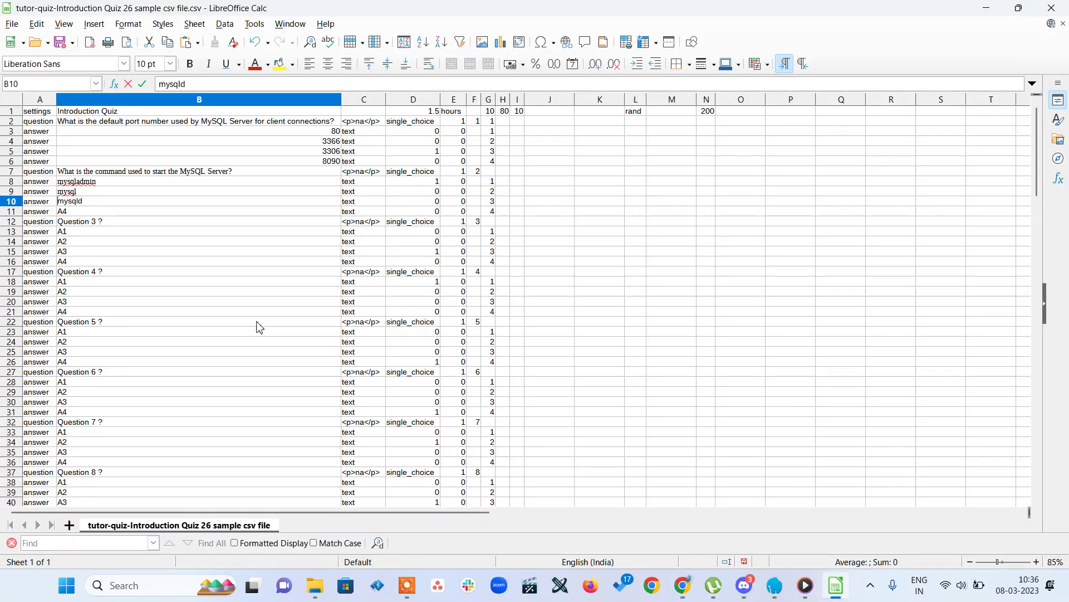
pyautogui.click(114, 213)
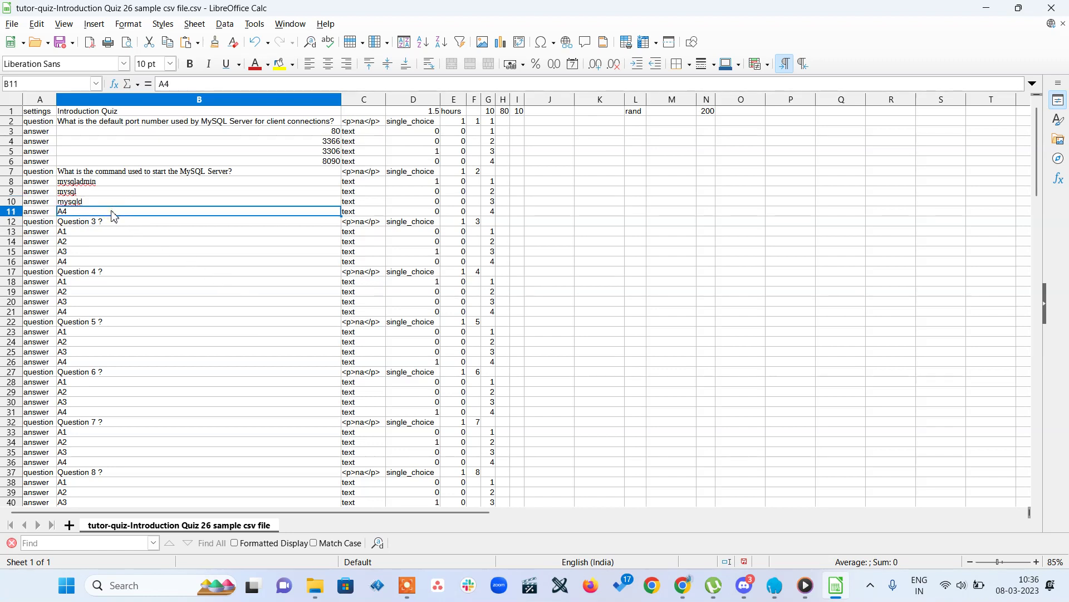
pyautogui.hotkey('ctrl', 'v')
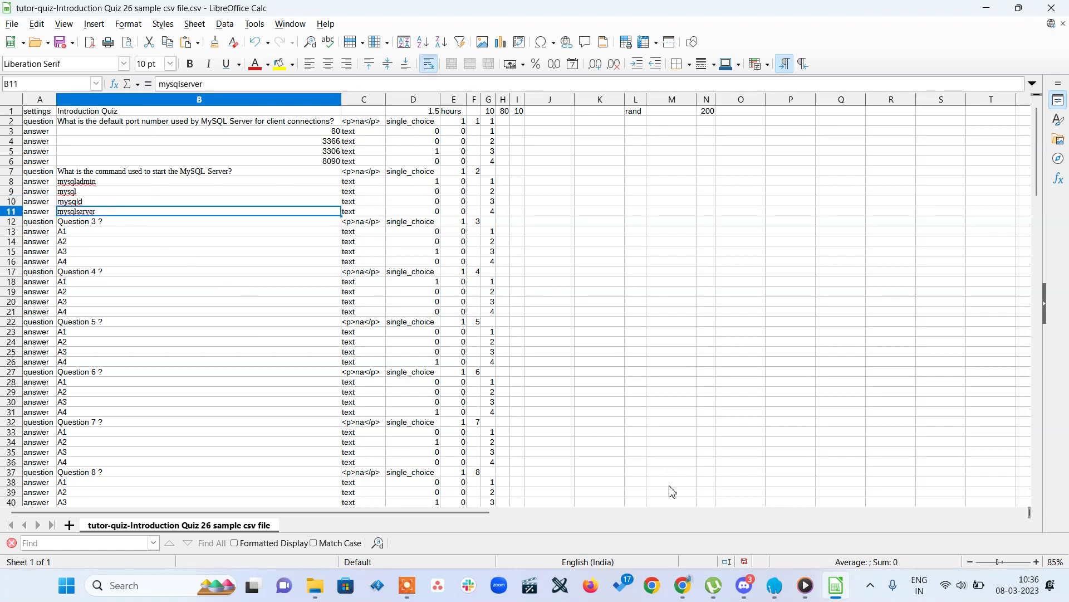
# - Check ChatGPT's answer list, and mark mysqld as the second question's correct answer by setting D10 to 1 and D8 to 0
pyautogui.click(683, 585)
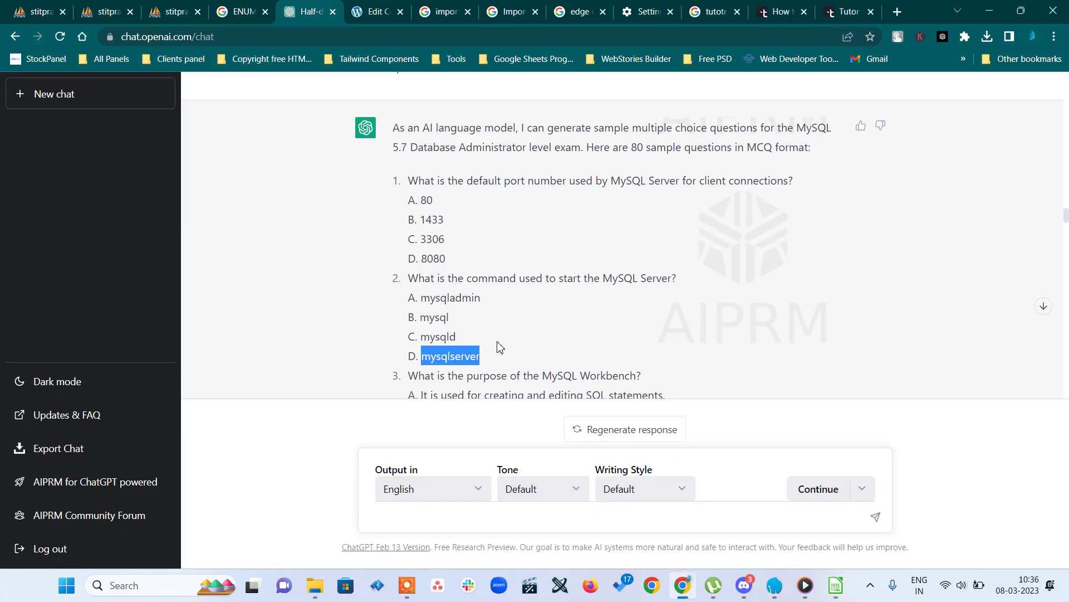
pyautogui.scroll(-20, 801, 353)
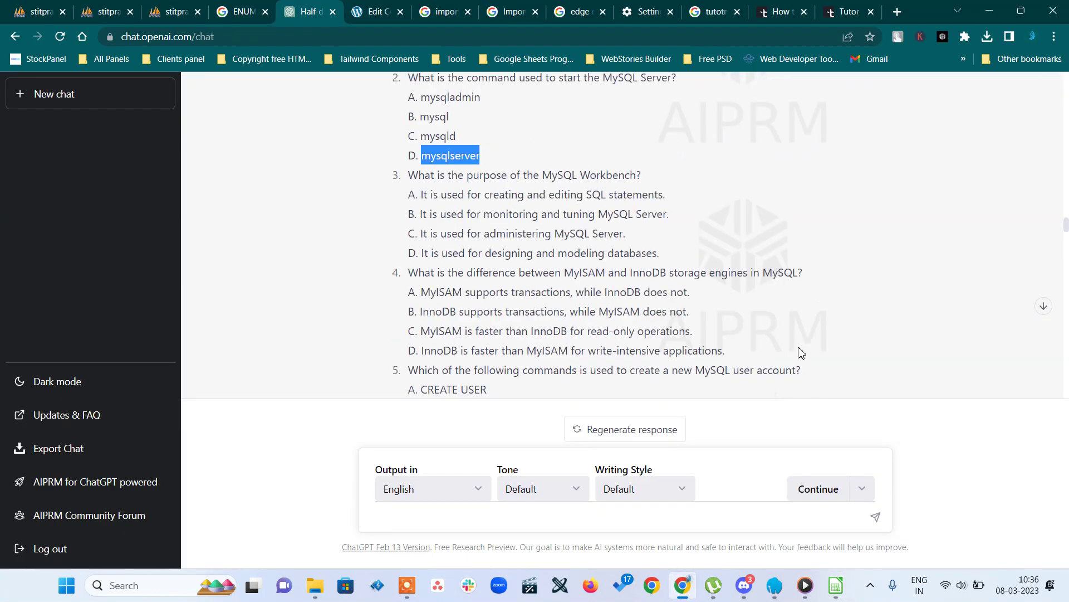
pyautogui.scroll(6, 801, 353)
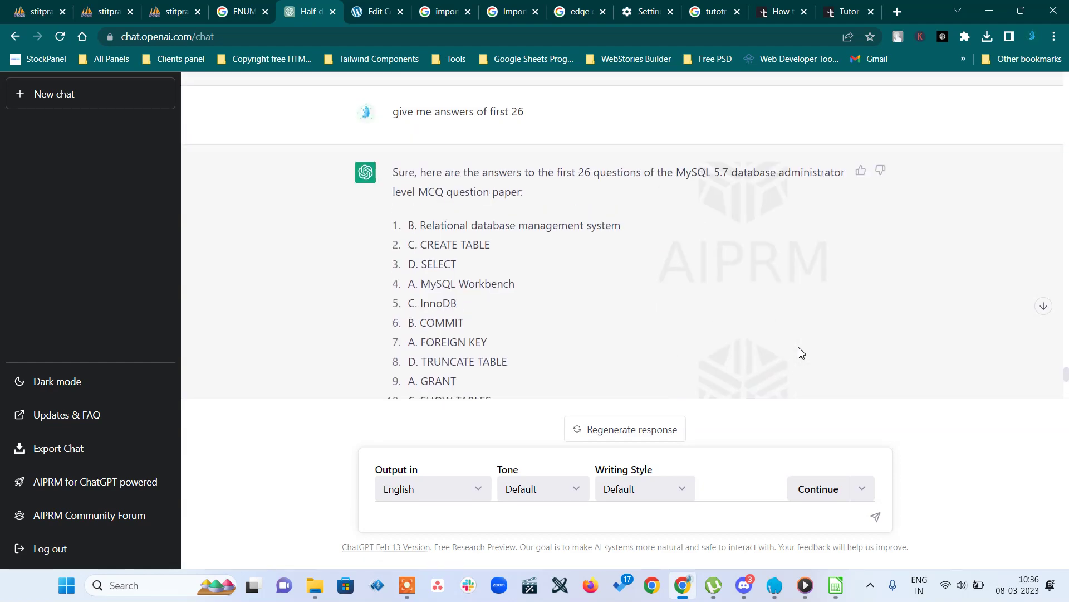
pyautogui.click(838, 584)
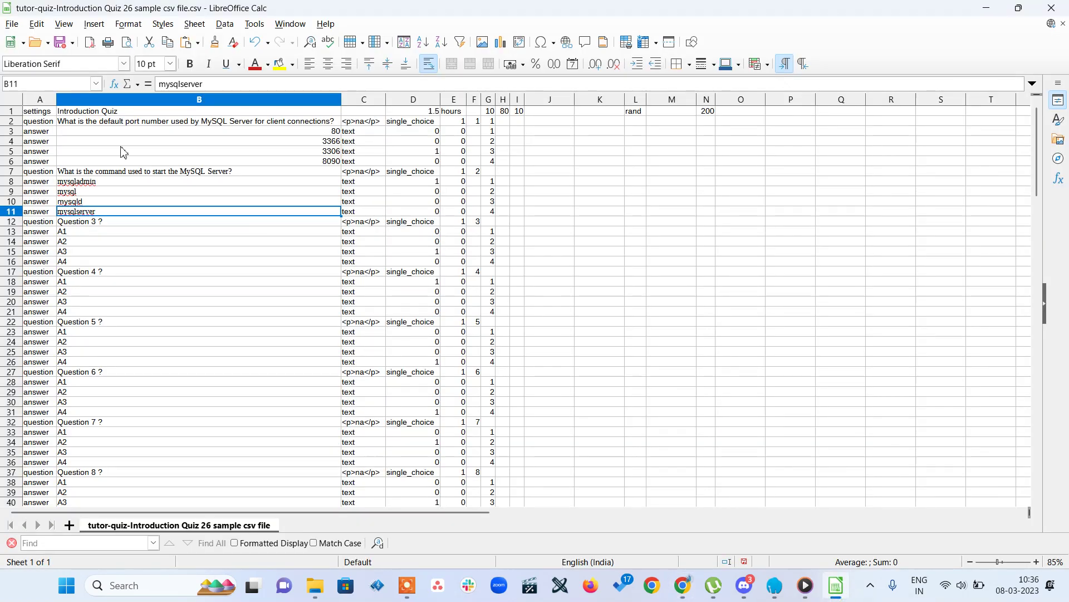
pyautogui.click(82, 201)
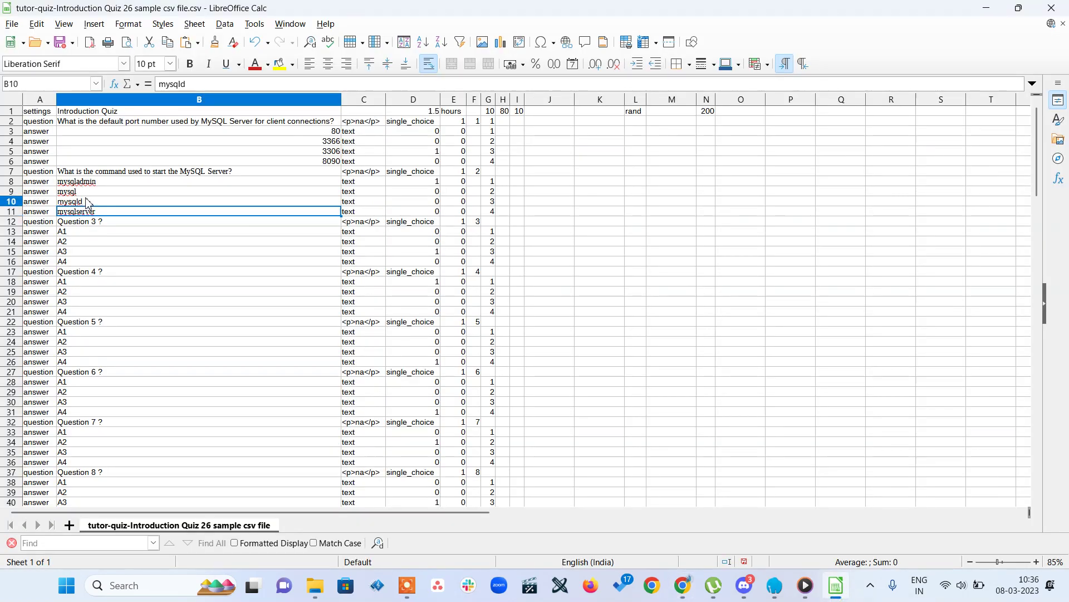
pyautogui.click(438, 204)
pyautogui.write('1')
pyautogui.press('Up')
pyautogui.press('Up')
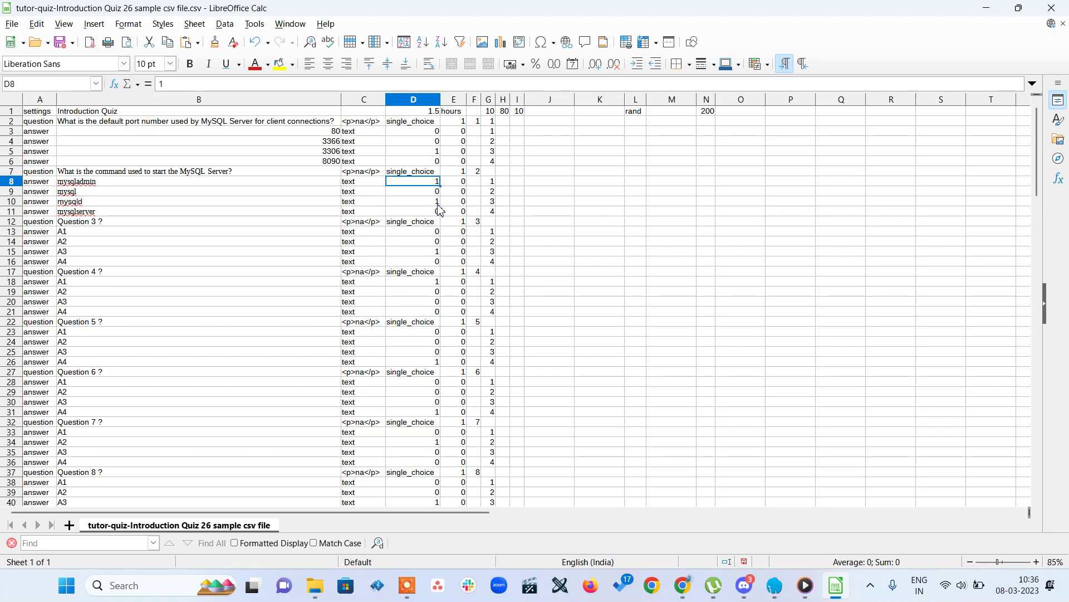
pyautogui.write('0')
pyautogui.press('Return')
pyautogui.press('Down')
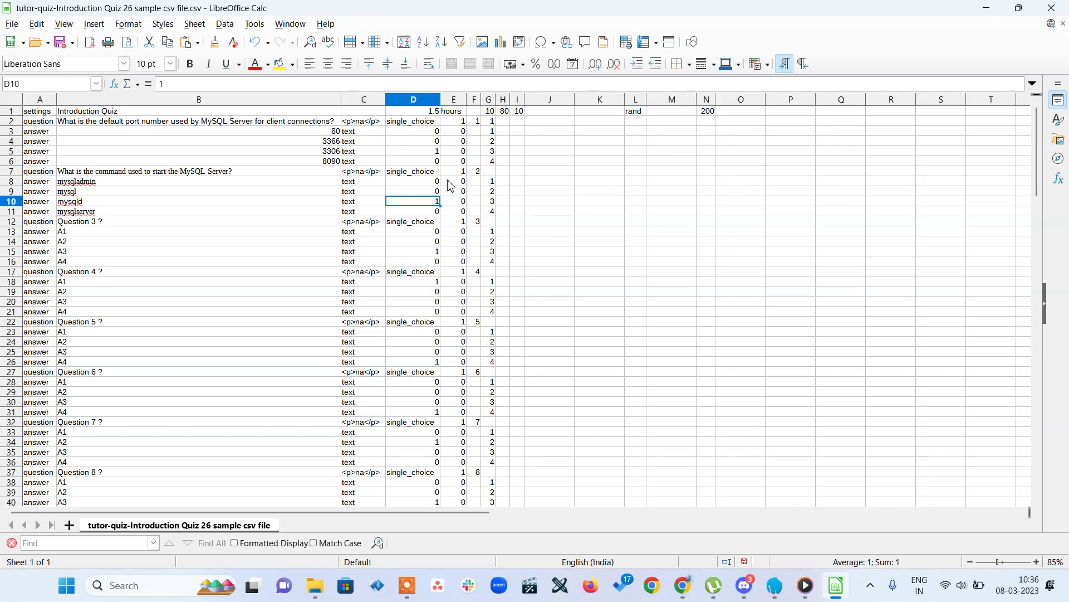
# - Copy "What is the purpose of the MySQL Workbench?" from ChatGPT into cell B12, replacing the Question 3 placeholder
pyautogui.click(217, 225)
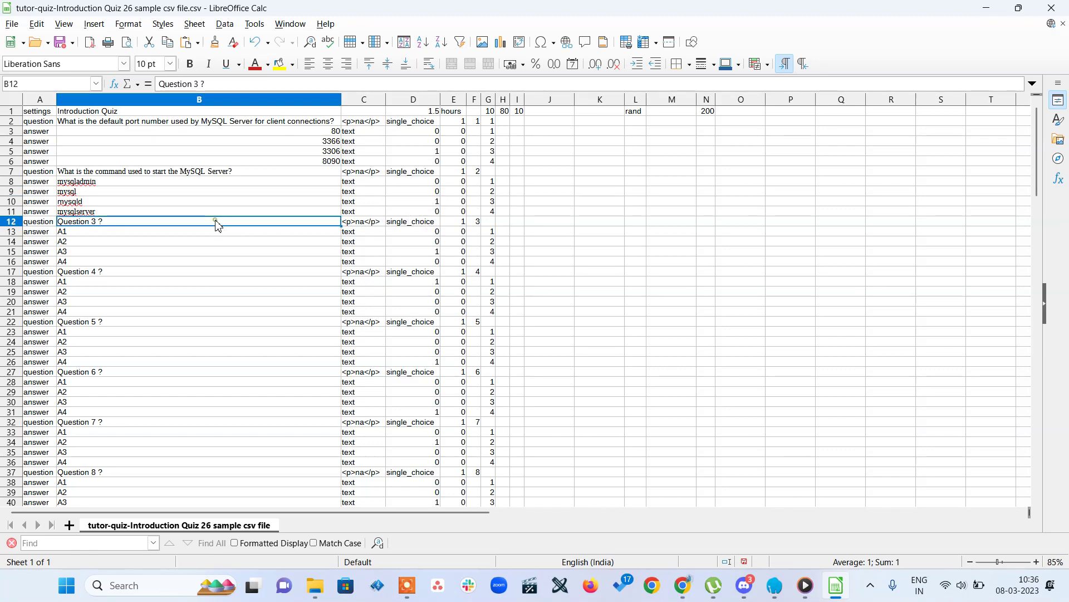
pyautogui.click(683, 586)
pyautogui.scroll(-20, 686, 363)
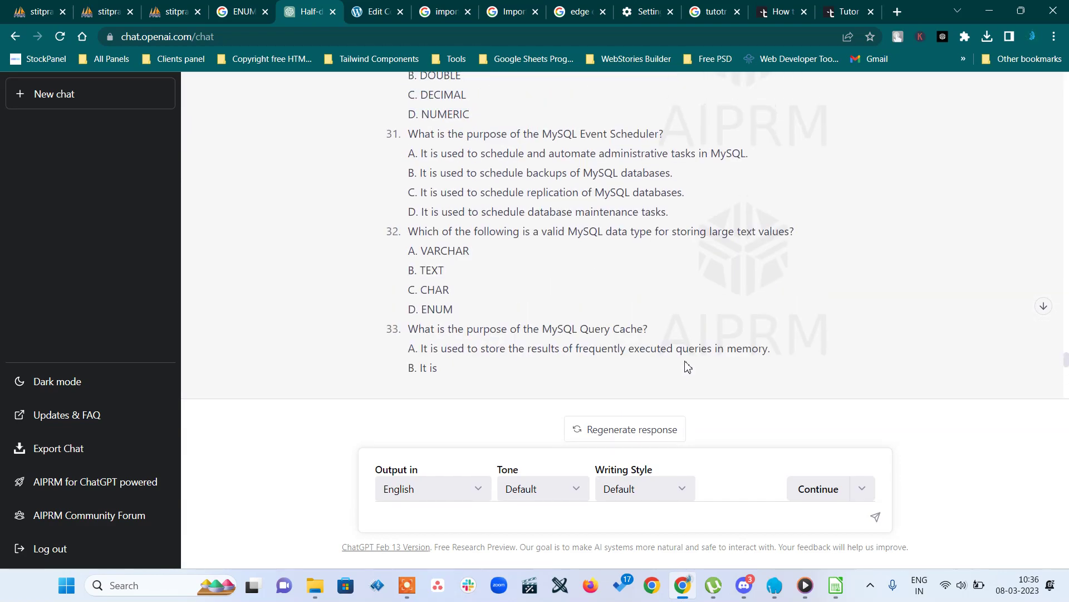
pyautogui.scroll(20, 687, 365)
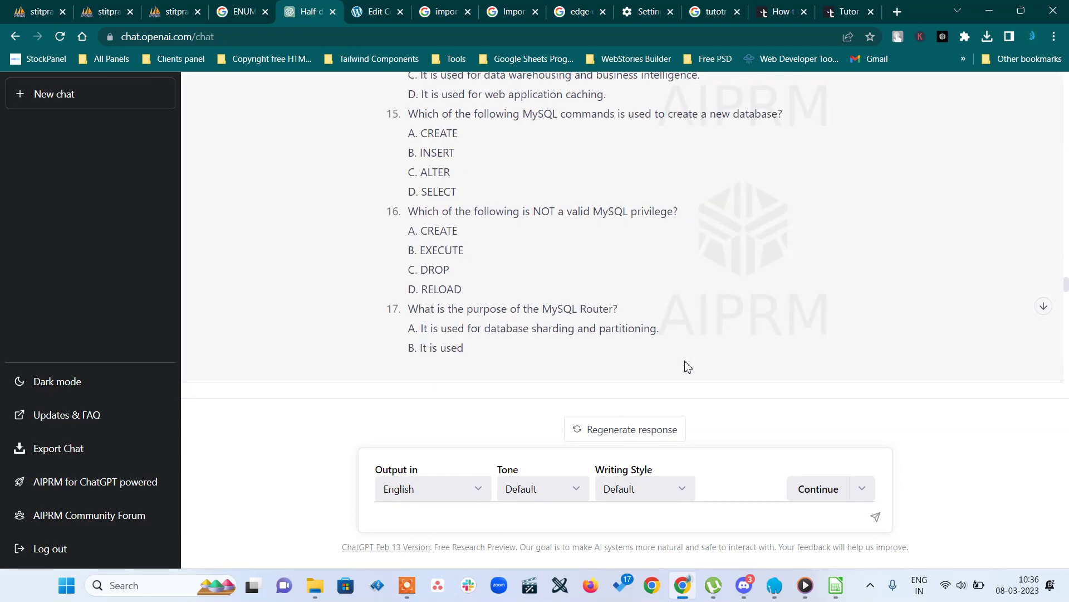
pyautogui.scroll(20, 688, 367)
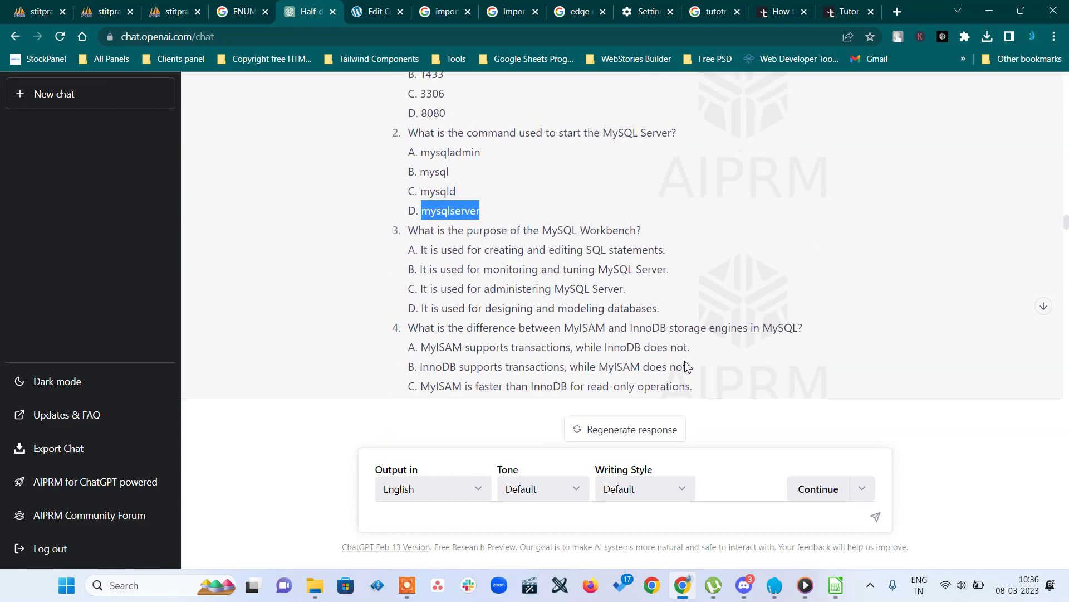
pyautogui.scroll(1, 687, 366)
pyautogui.tripleClick(518, 295)
pyautogui.hotkey('ctrl', 'c')
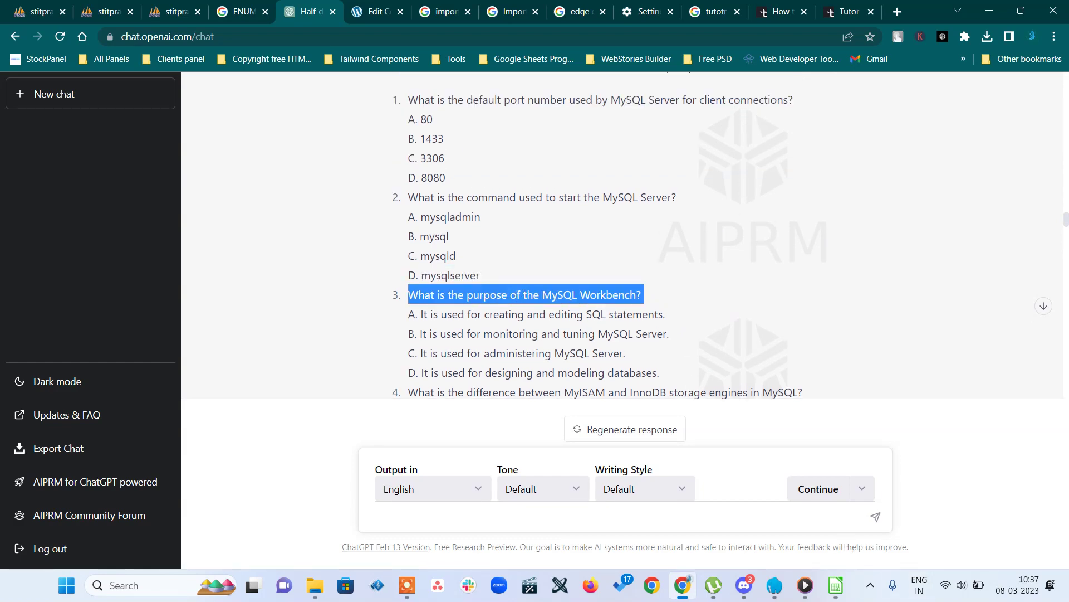
pyautogui.click(836, 585)
pyautogui.hotkey('ctrl', 'v')
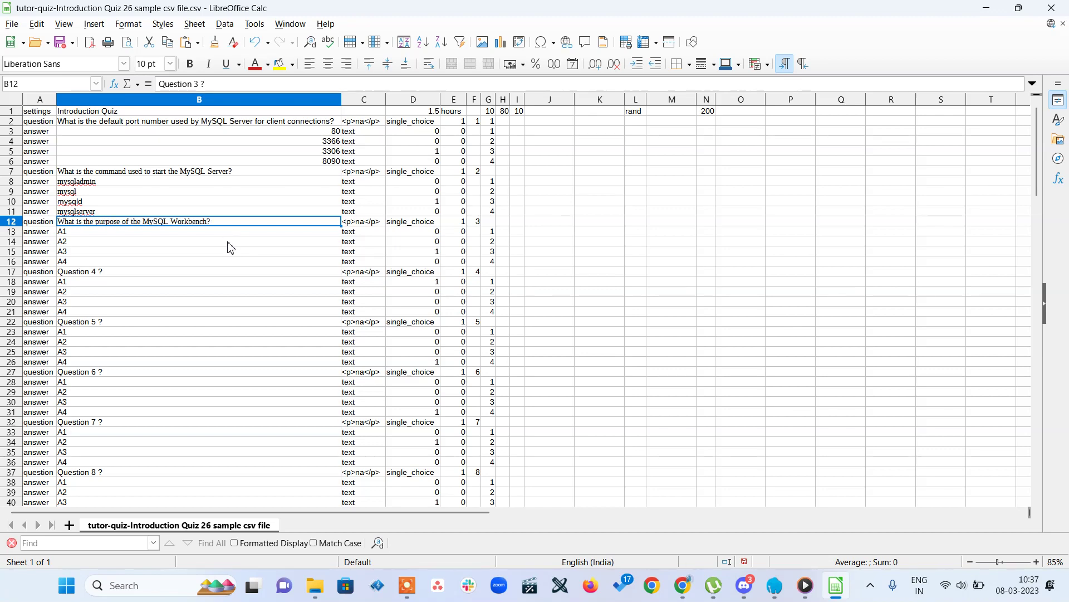
# - Copy the third question's option A from ChatGPT into B13 without its letter prefix, as "It is used for creating and editing SQL statements."
pyautogui.click(683, 585)
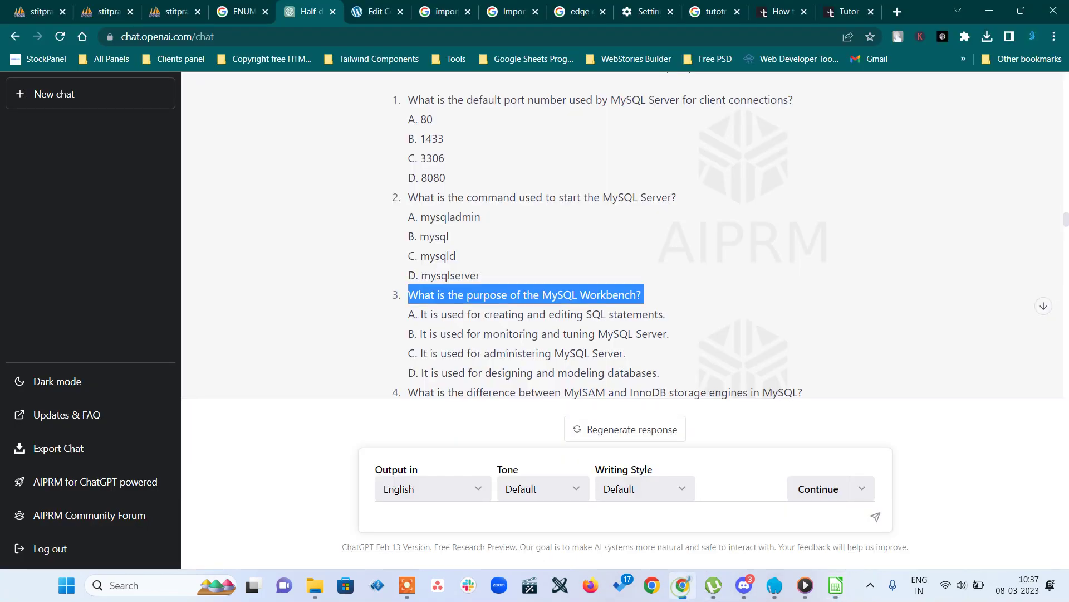
pyautogui.tripleClick(543, 326)
pyautogui.hotkey('ctrl', 'c')
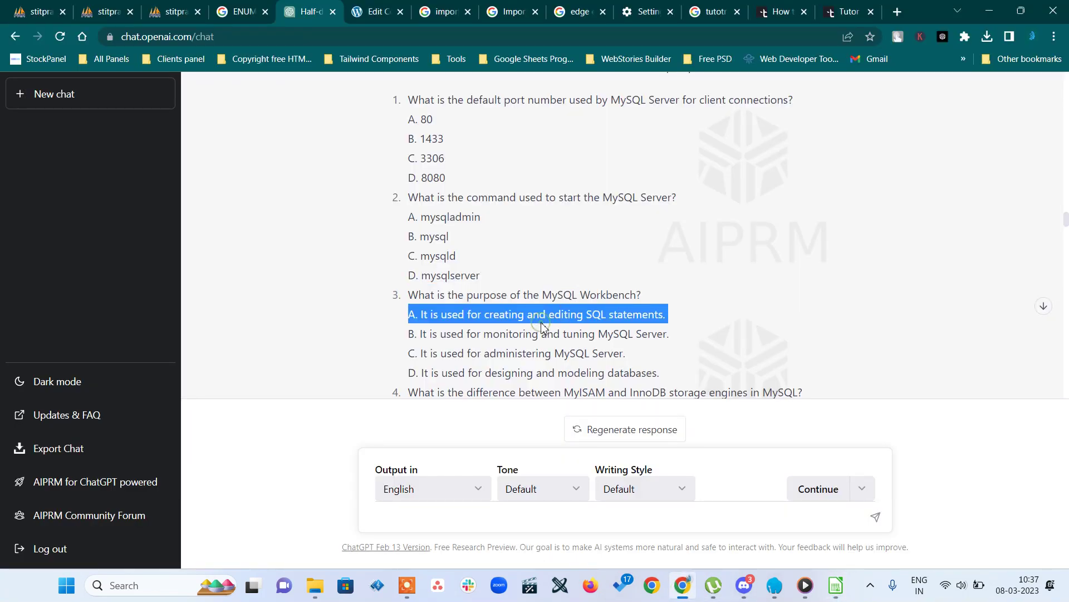
pyautogui.click(836, 585)
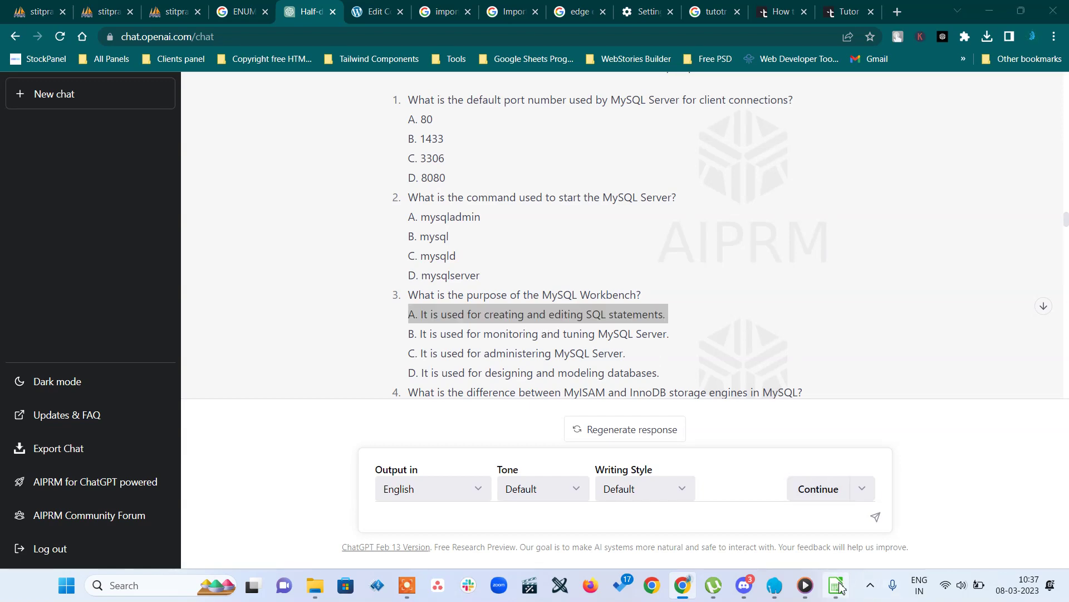
pyautogui.click(220, 233)
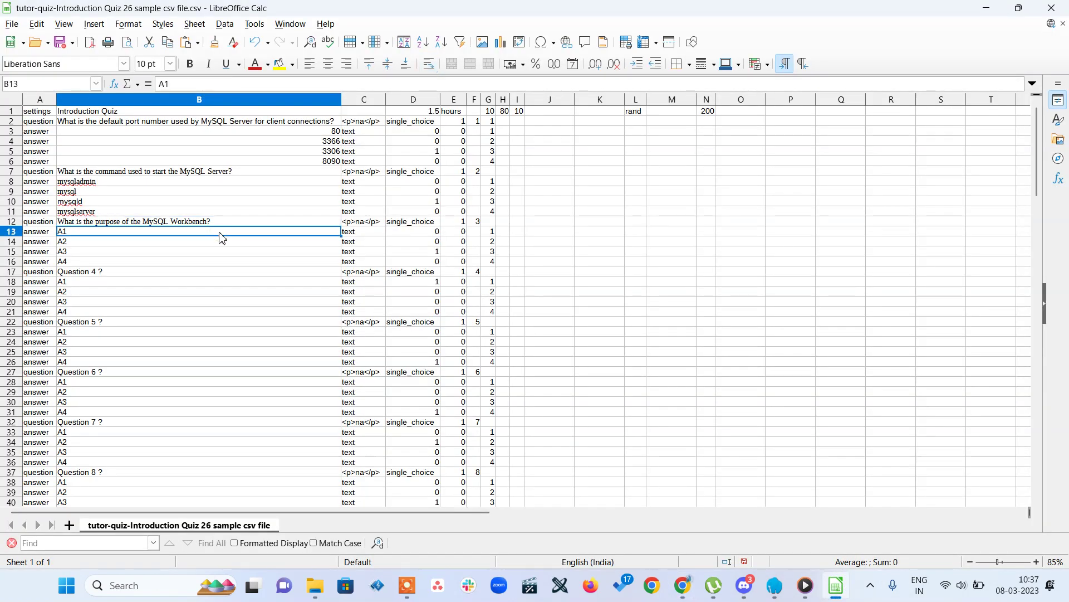
pyautogui.hotkey('ctrl', 'v')
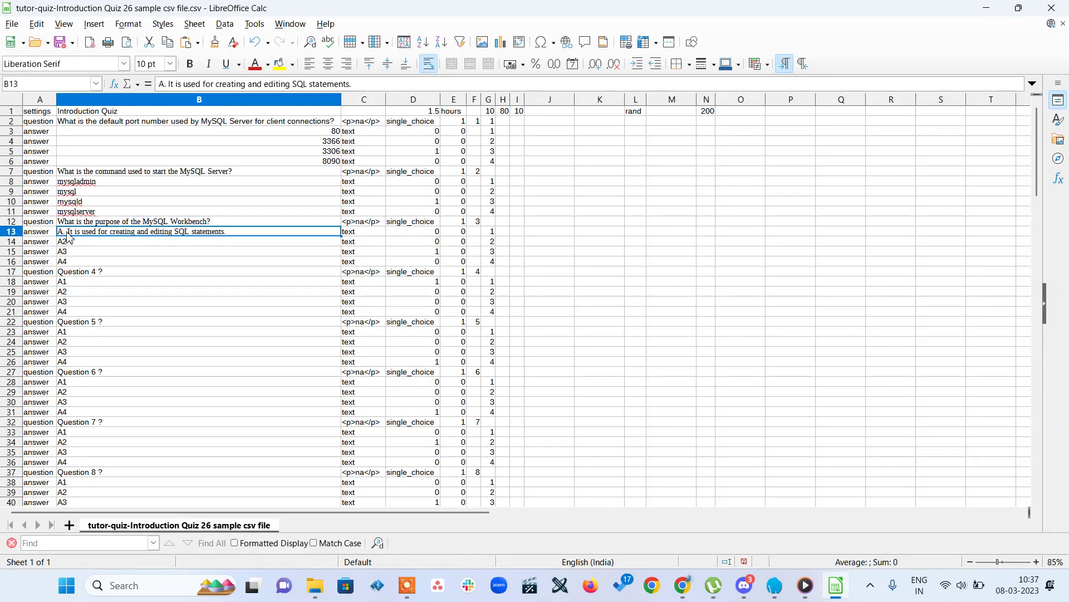
pyautogui.doubleClick(67, 232)
pyautogui.press('BackSpace')
pyautogui.press('BackSpace')
pyautogui.press('BackSpace')
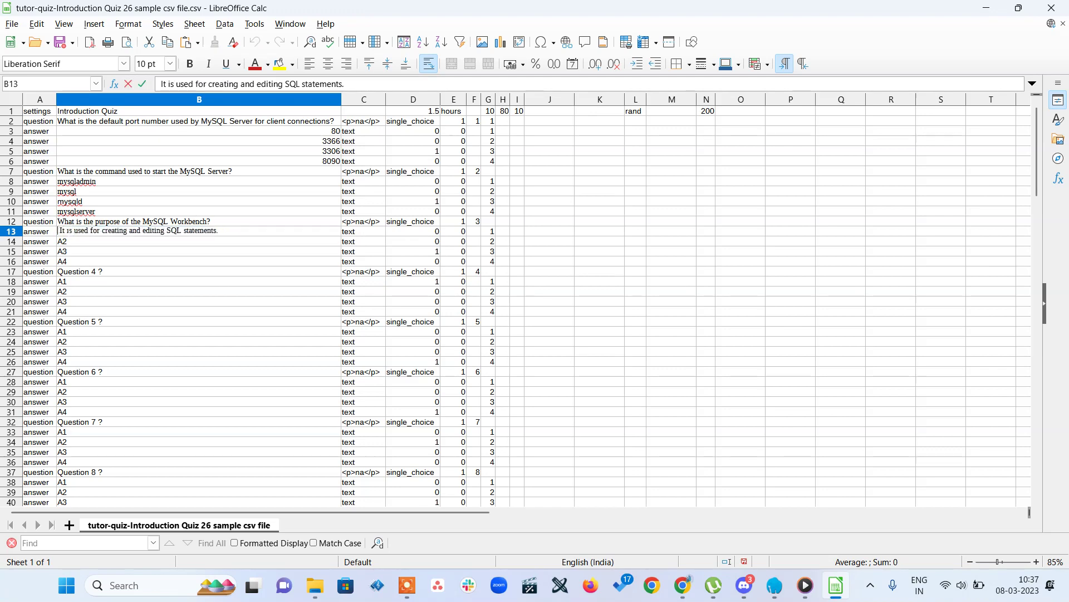
pyautogui.press('BackSpace')
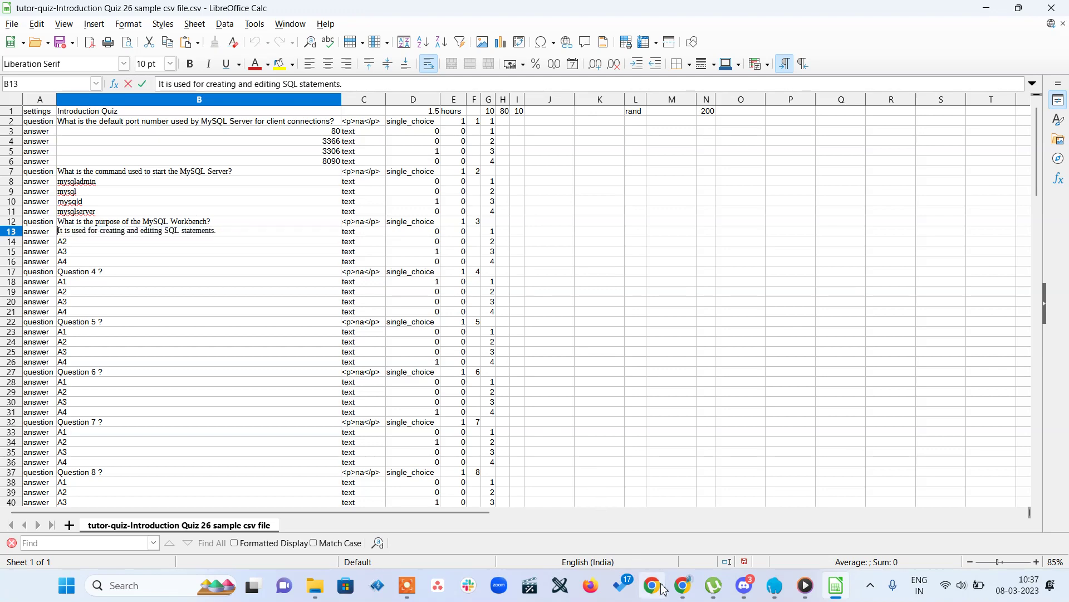
# - Copy the third question's option B from ChatGPT into B14 without its letter prefix, as "It is used for monitoring and tuning MySQL Server."
pyautogui.click(682, 584)
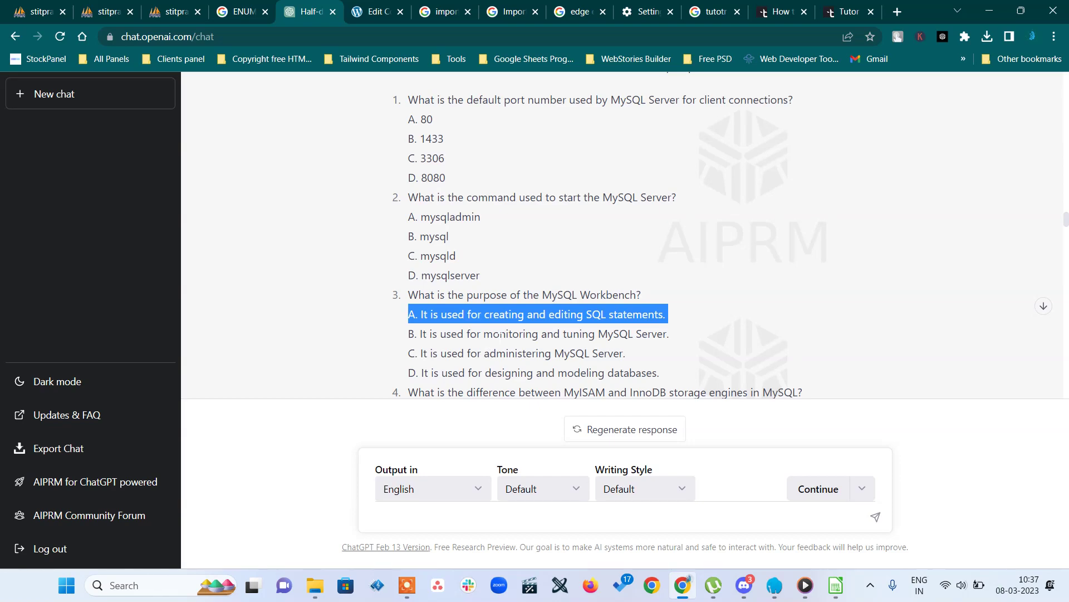
pyautogui.tripleClick(500, 335)
pyautogui.hotkey('ctrl', 'c')
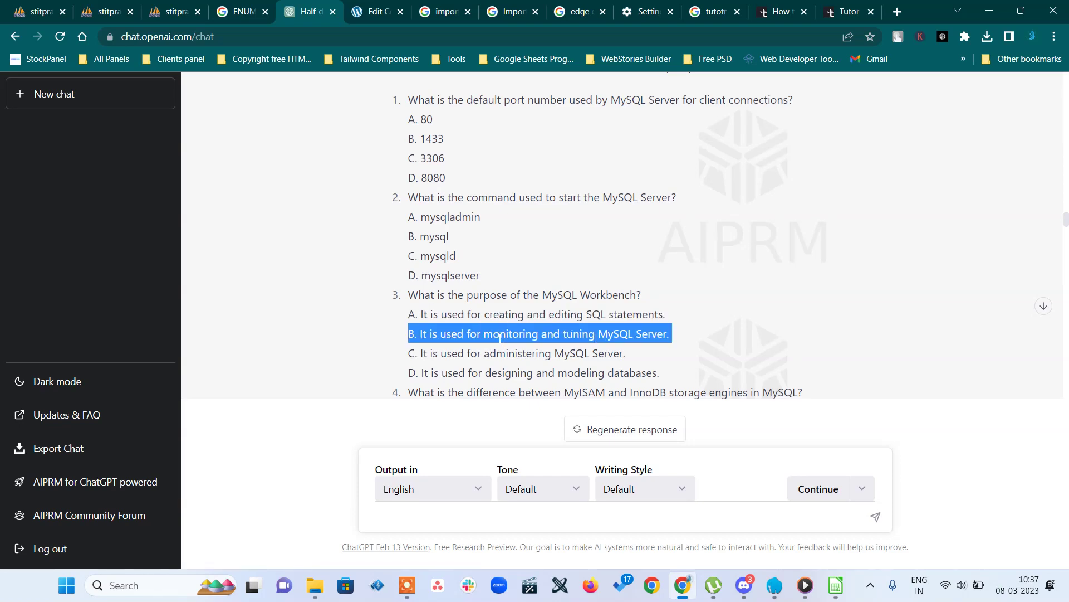
pyautogui.click(836, 585)
pyautogui.click(125, 244)
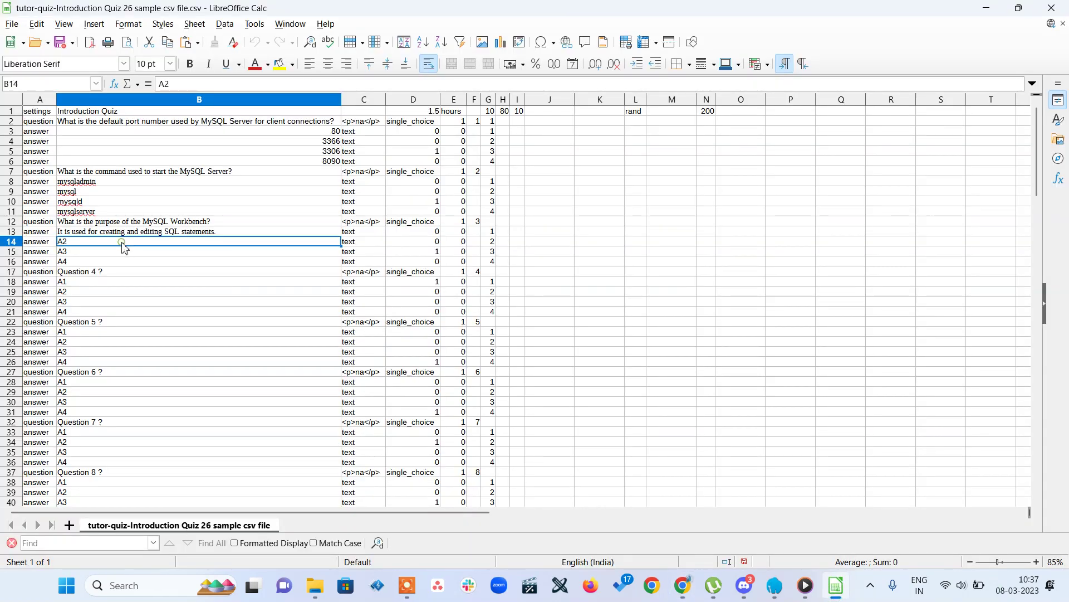
pyautogui.hotkey('ctrl', 'v')
pyautogui.press('Left')
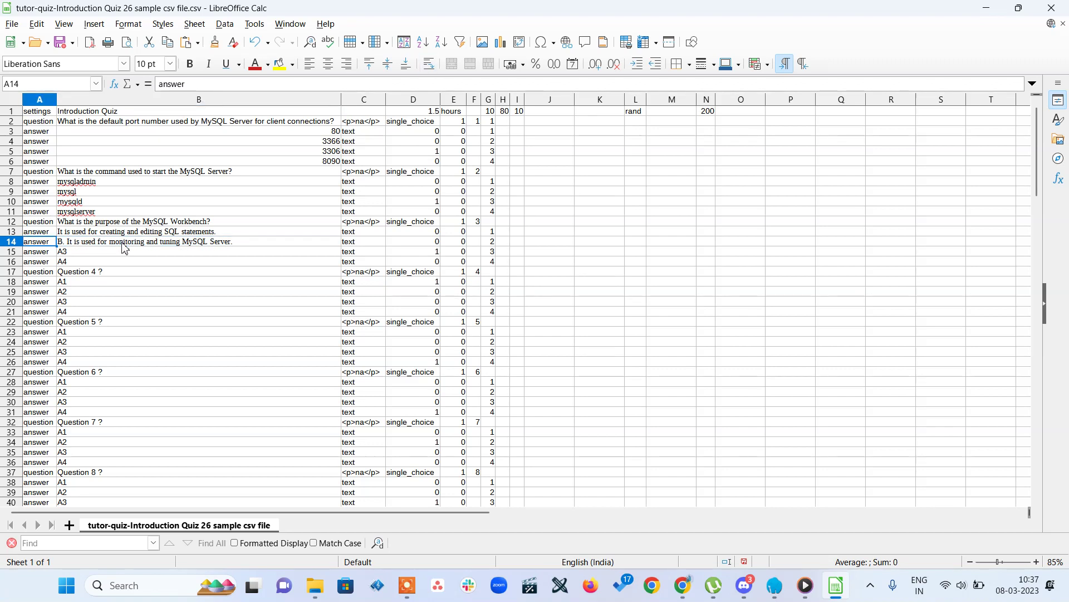
pyautogui.doubleClick(65, 242)
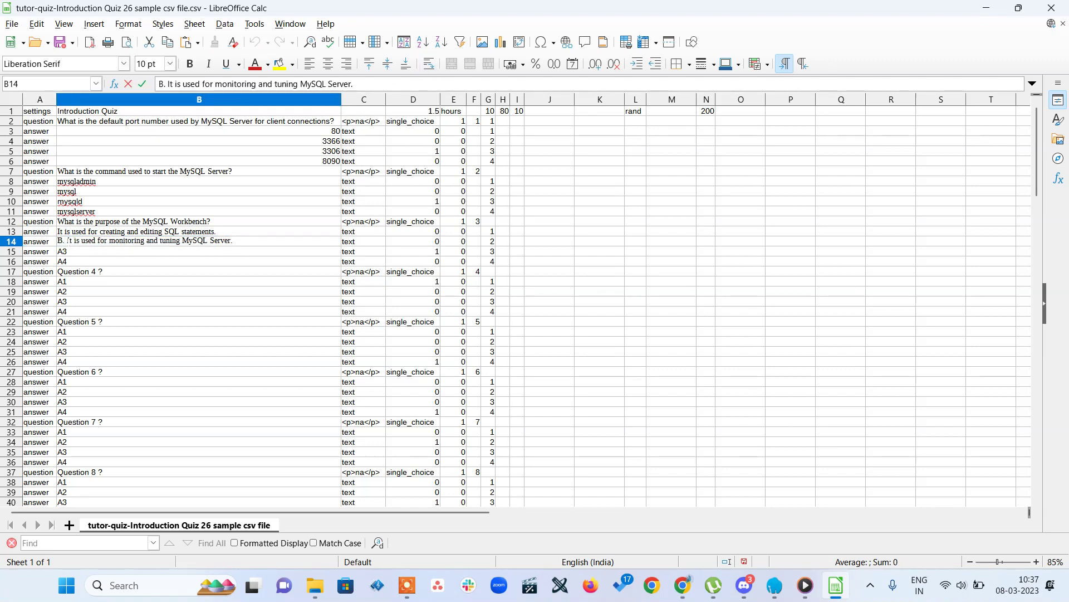
pyautogui.press('BackSpace')
pyautogui.press('BackSpace')
pyautogui.press('BackSpace')
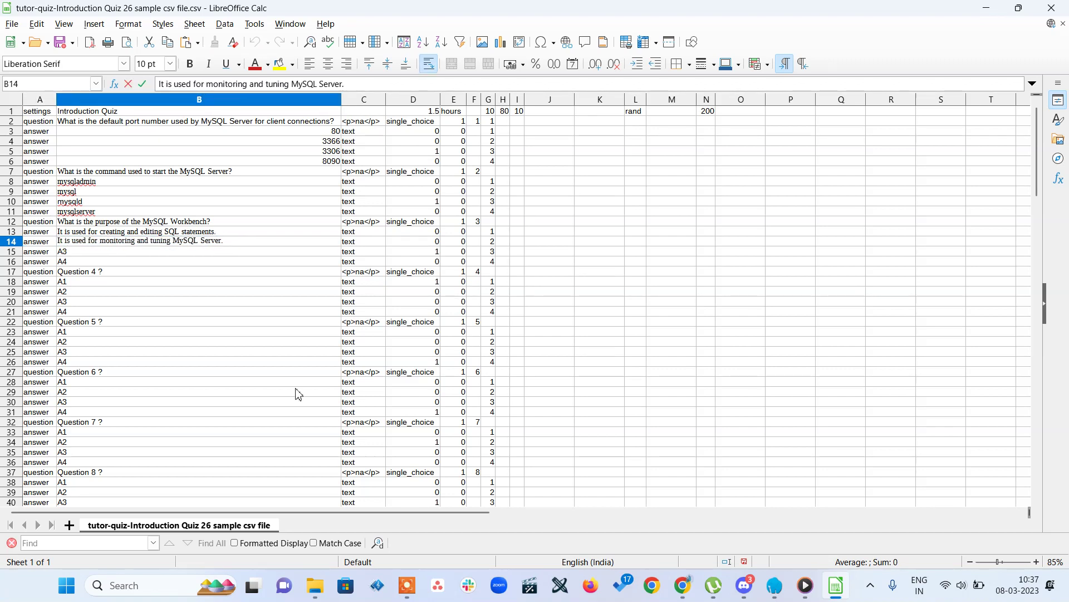
# - Copy the third question's option C, "It is used for administering MySQL Server.", from ChatGPT into B15 without its letter prefix
pyautogui.click(683, 584)
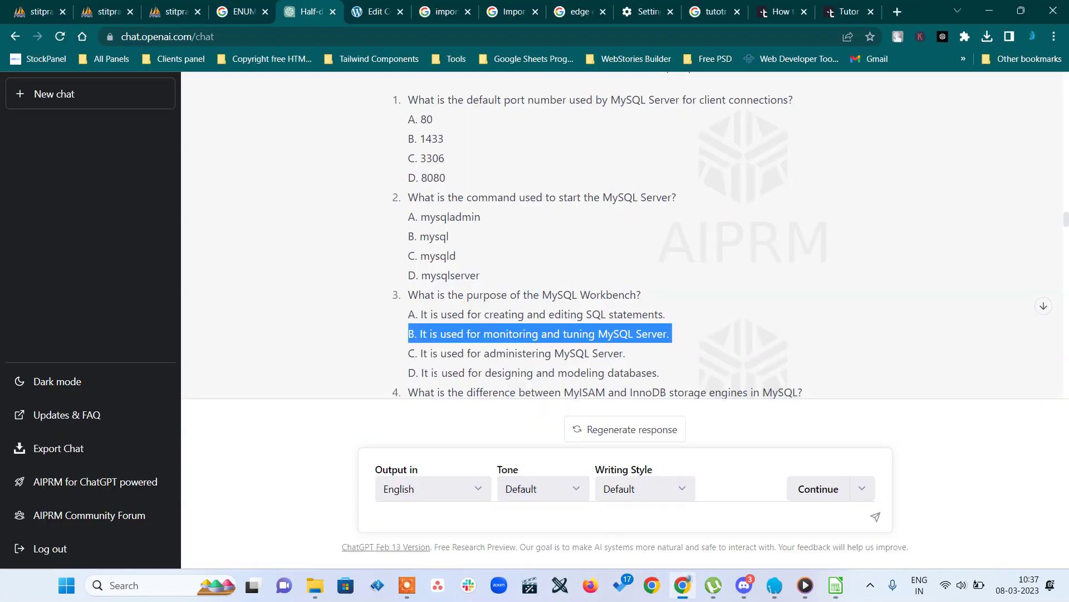
pyautogui.moveTo(420, 353); pyautogui.dragTo(634, 359)
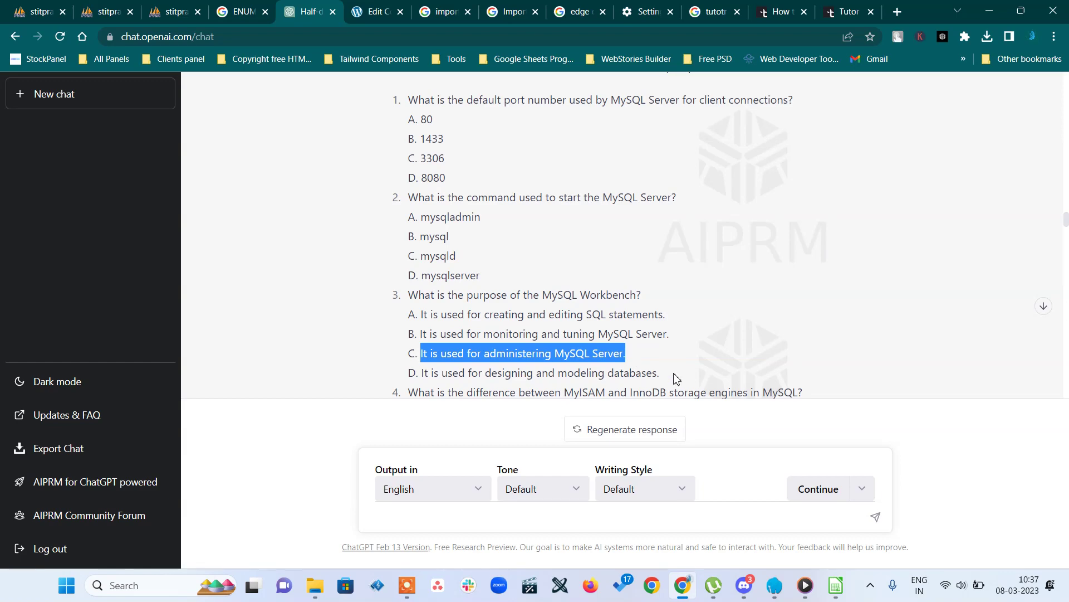
pyautogui.click(836, 585)
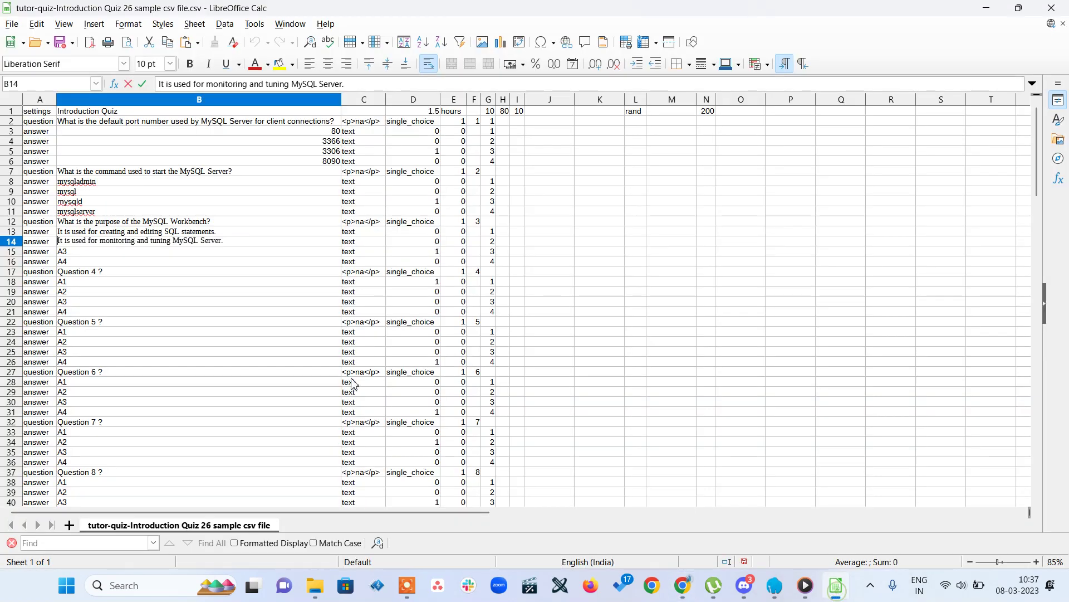
pyautogui.click(111, 252)
pyautogui.write('It is used for administering MySQL Server.')
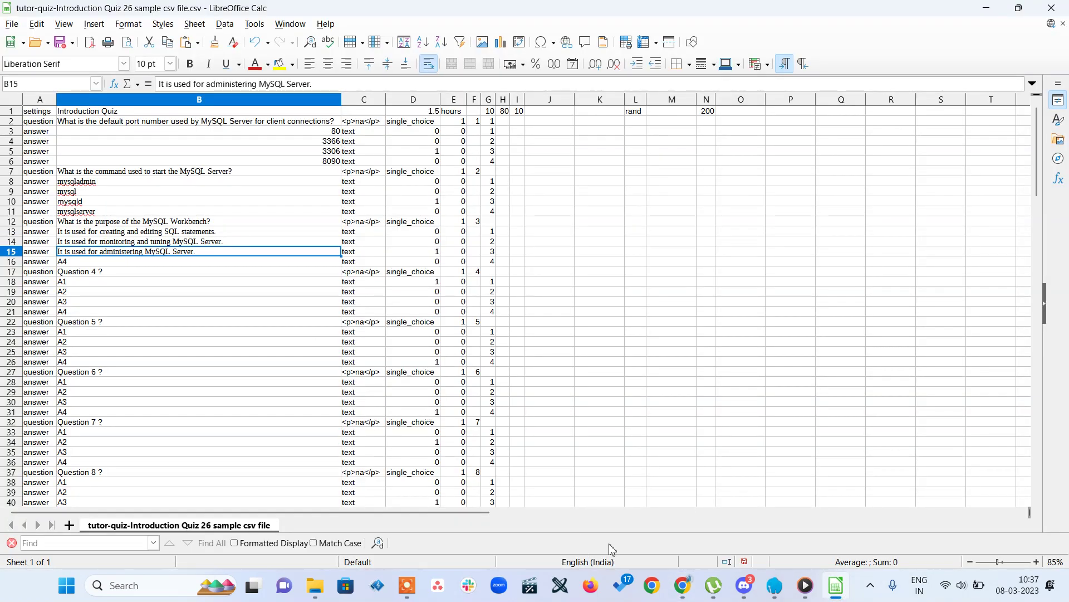
# - Copy the third question's option D, "It is used for designing and modeling databases.", from ChatGPT into B16 in place of the A4 placeholder
pyautogui.click(682, 585)
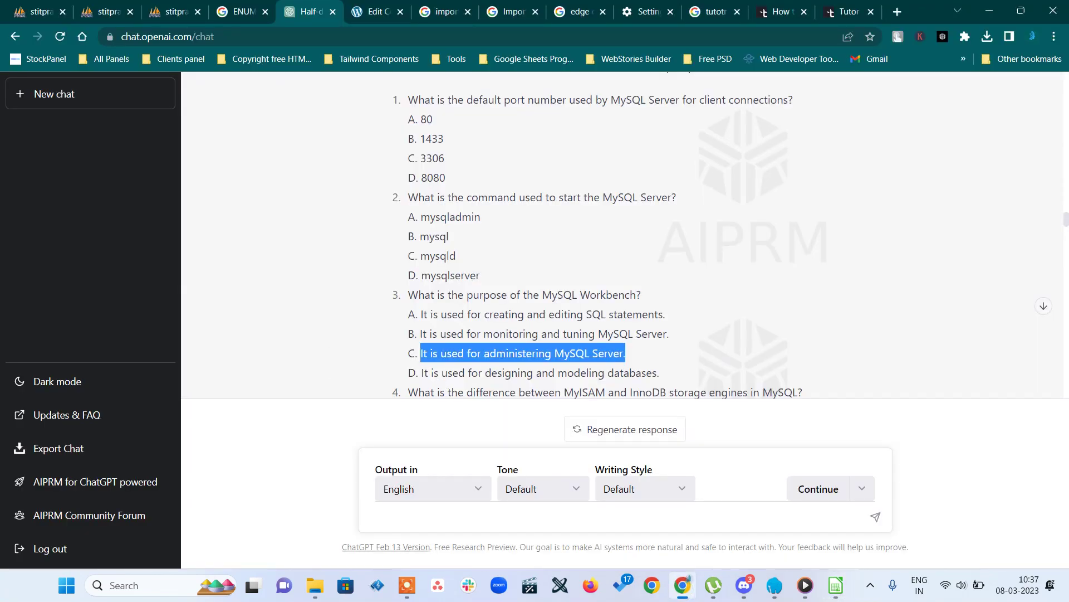
pyautogui.moveTo(422, 373); pyautogui.dragTo(698, 383)
pyautogui.hotkey('ctrl', 'c')
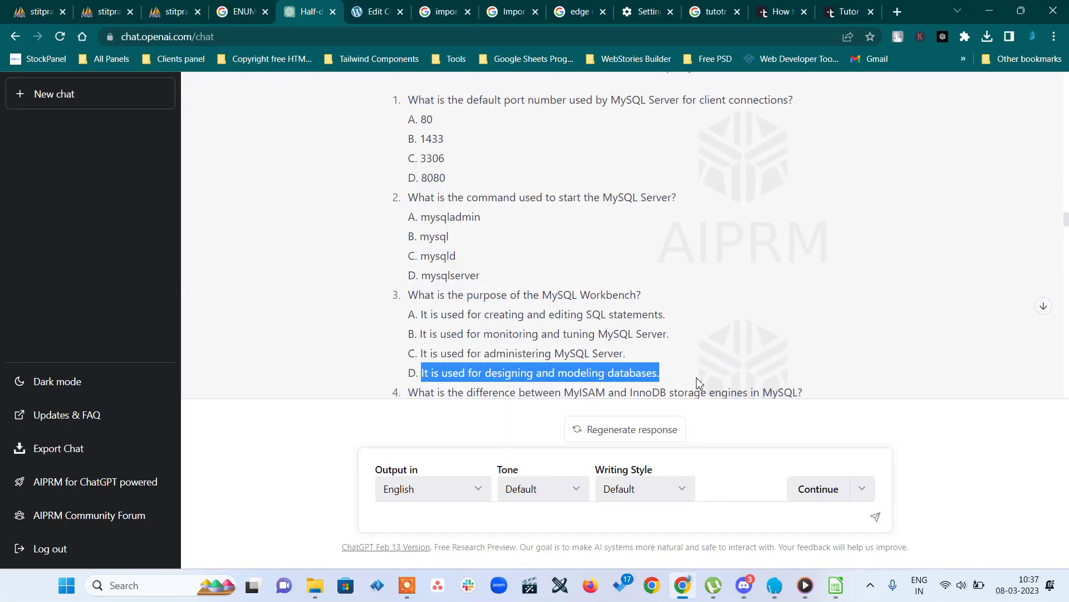
pyautogui.click(836, 585)
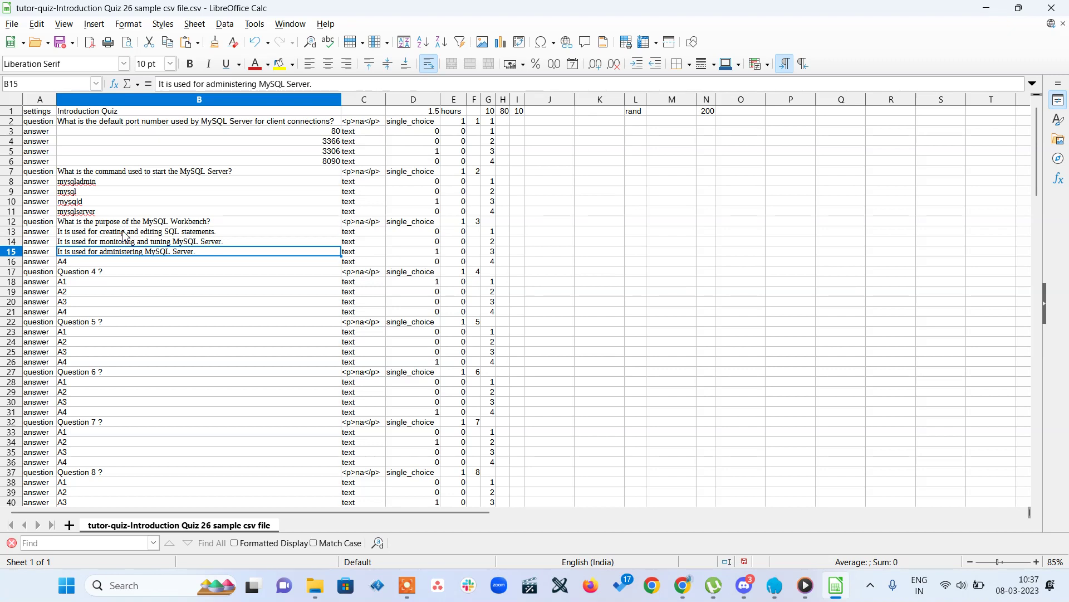
pyautogui.click(91, 222)
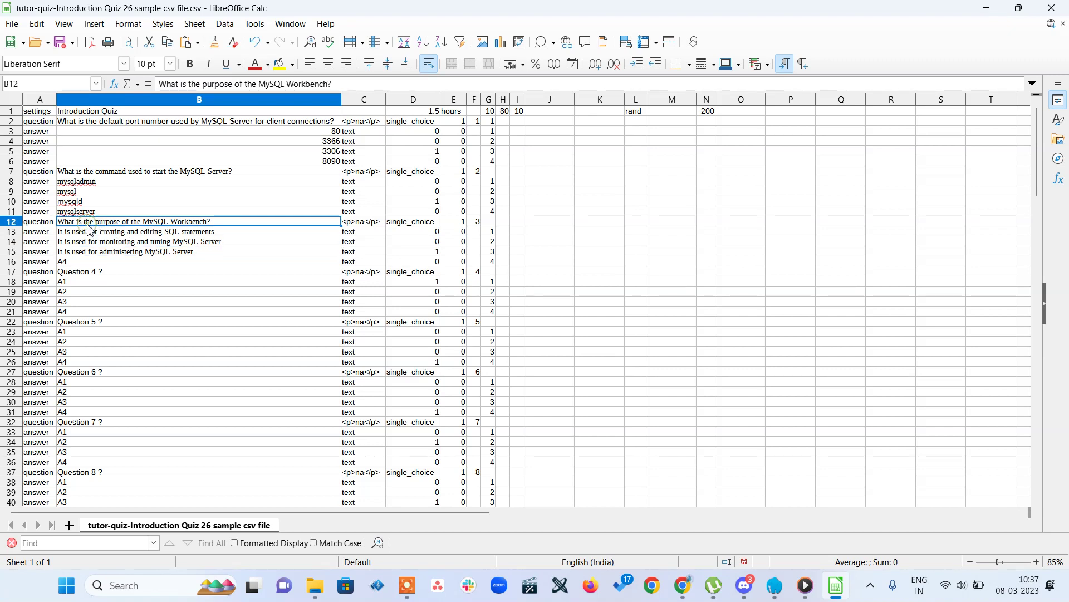
pyautogui.click(70, 262)
pyautogui.hotkey('ctrl', 'v')
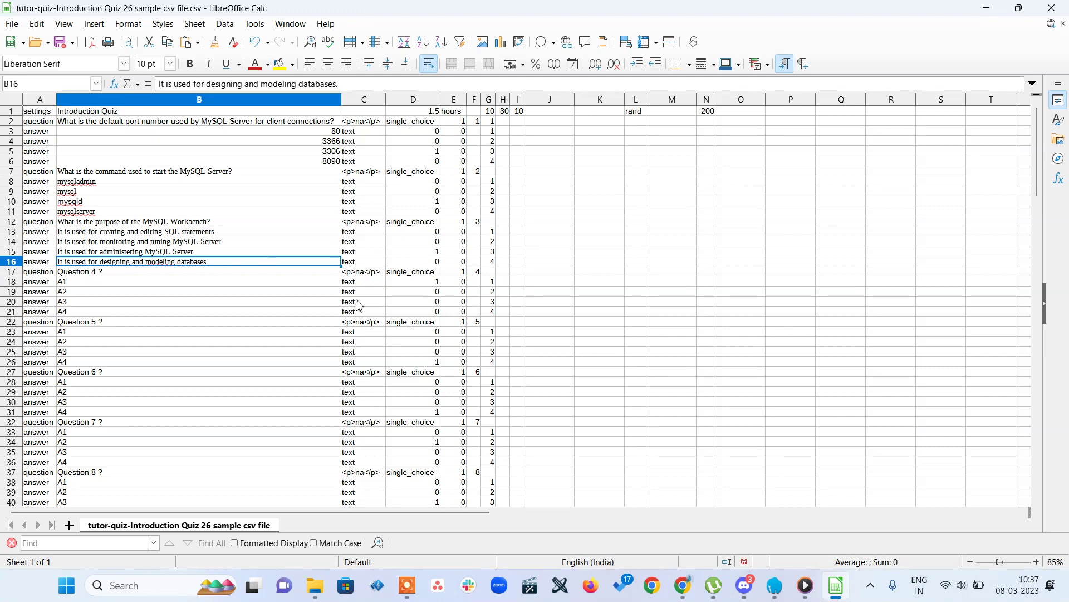
# - Check ChatGPT's answer list, and mark option D as the third question's correct answer by setting D16 to 1 and D15 to 0
pyautogui.click(690, 593)
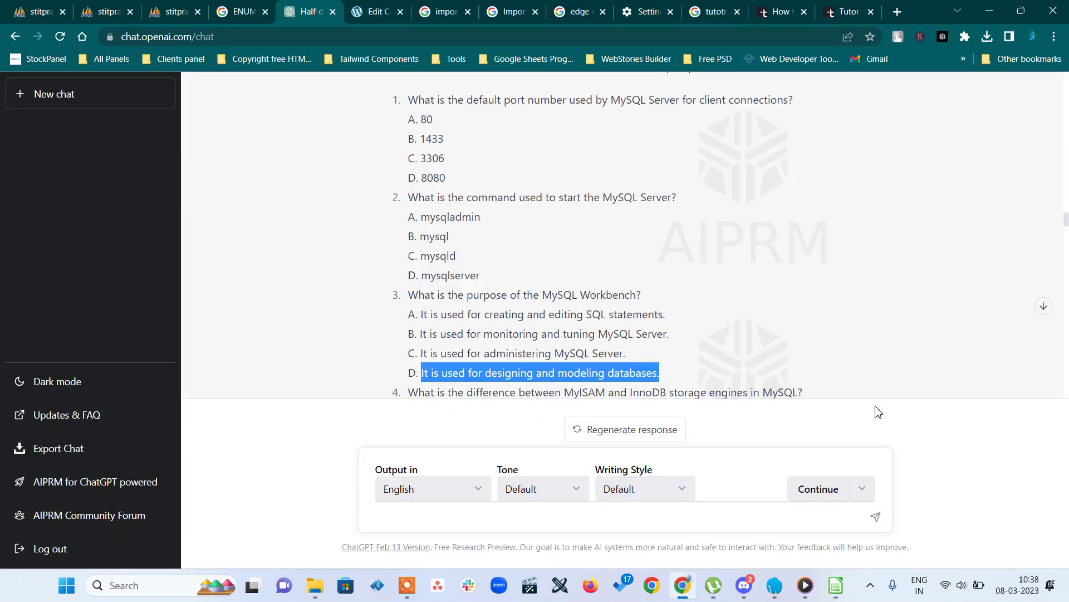
pyautogui.scroll(-20, 873, 323)
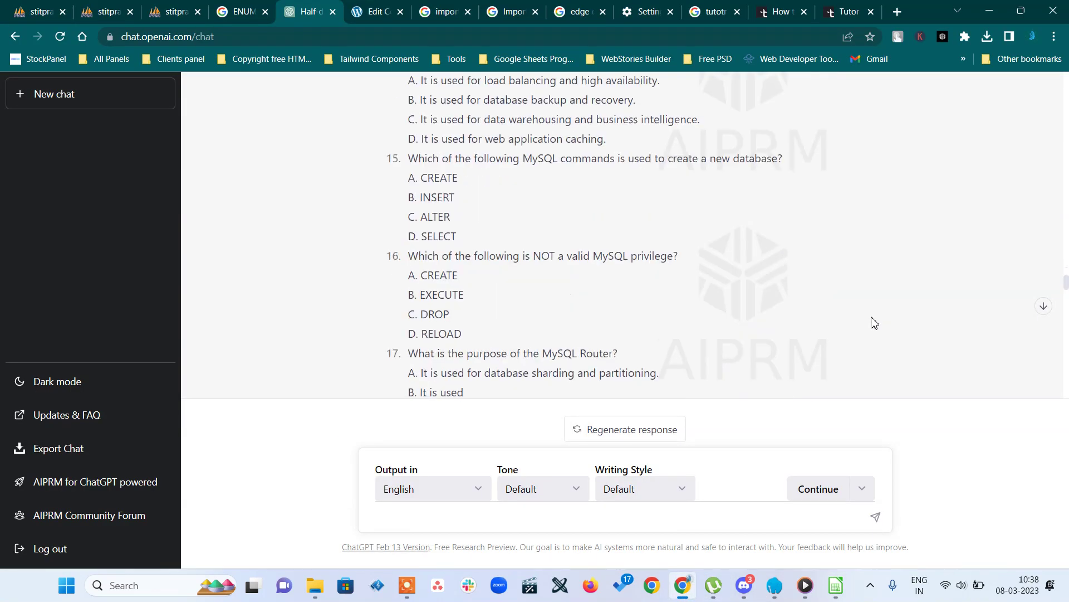
pyautogui.scroll(-20, 874, 323)
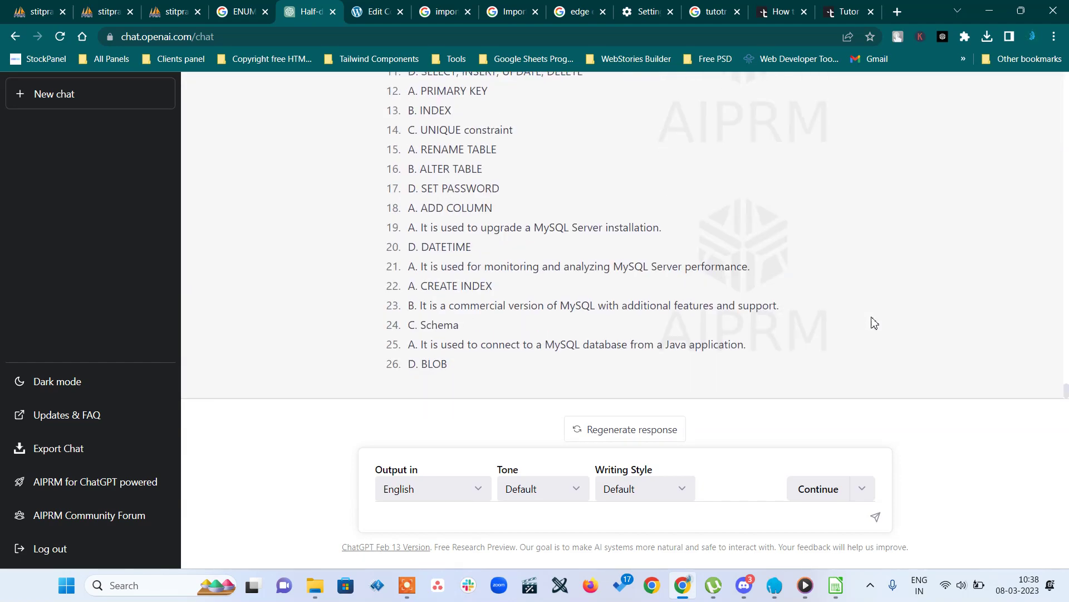
pyautogui.scroll(5, 713, 226)
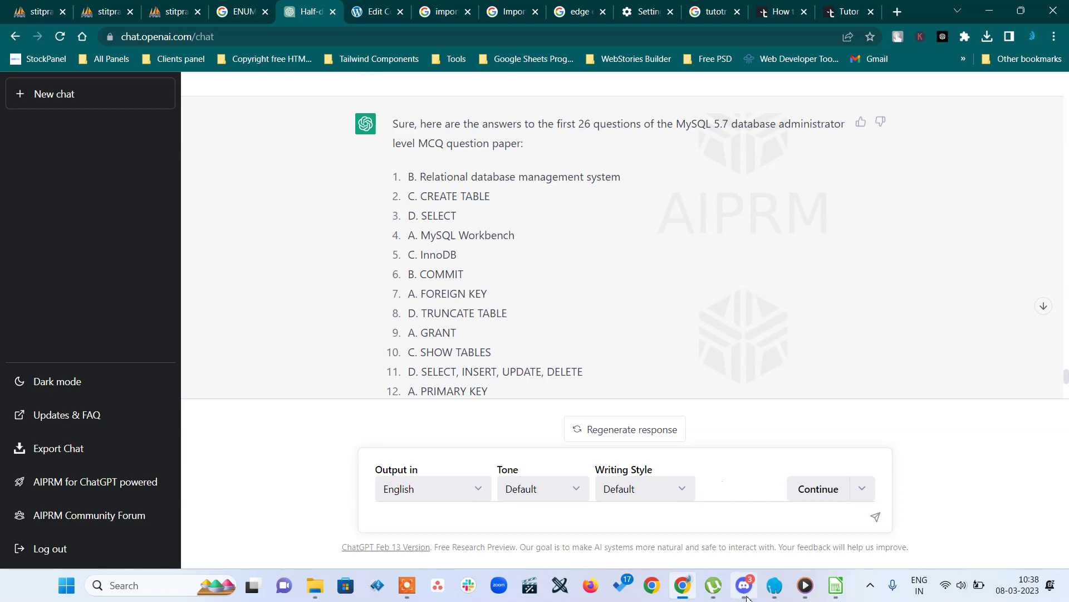
pyautogui.click(837, 586)
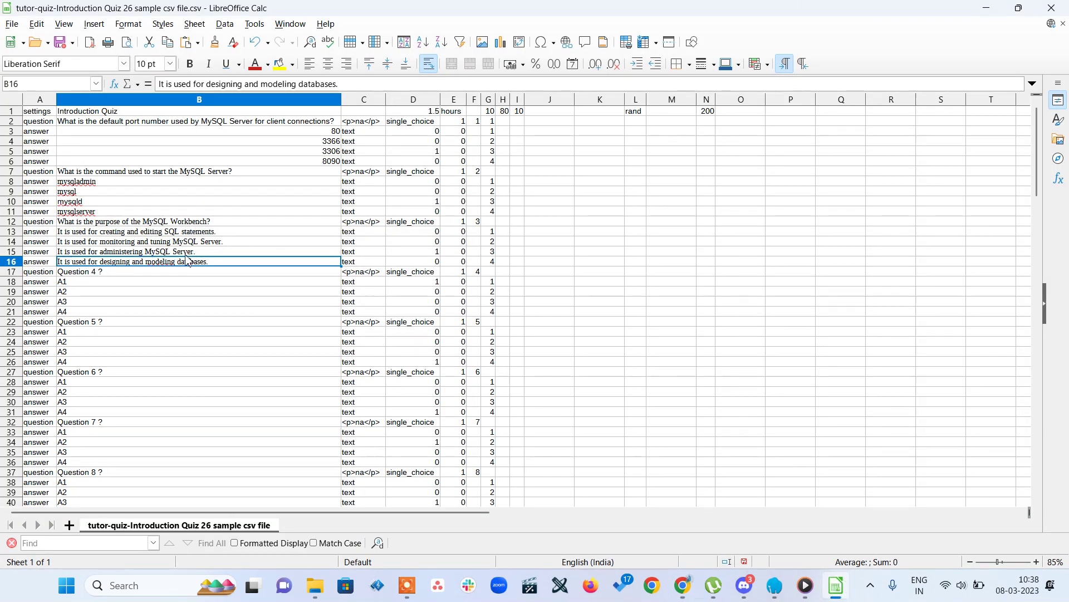
pyautogui.click(426, 263)
pyautogui.write('1')
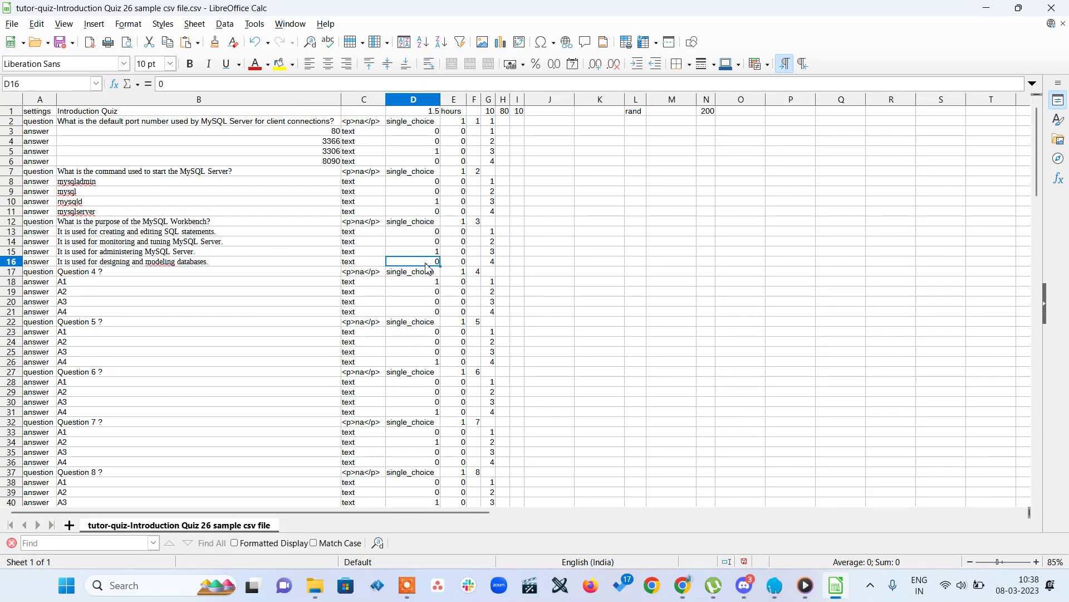
pyautogui.press('Up')
pyautogui.write('0')
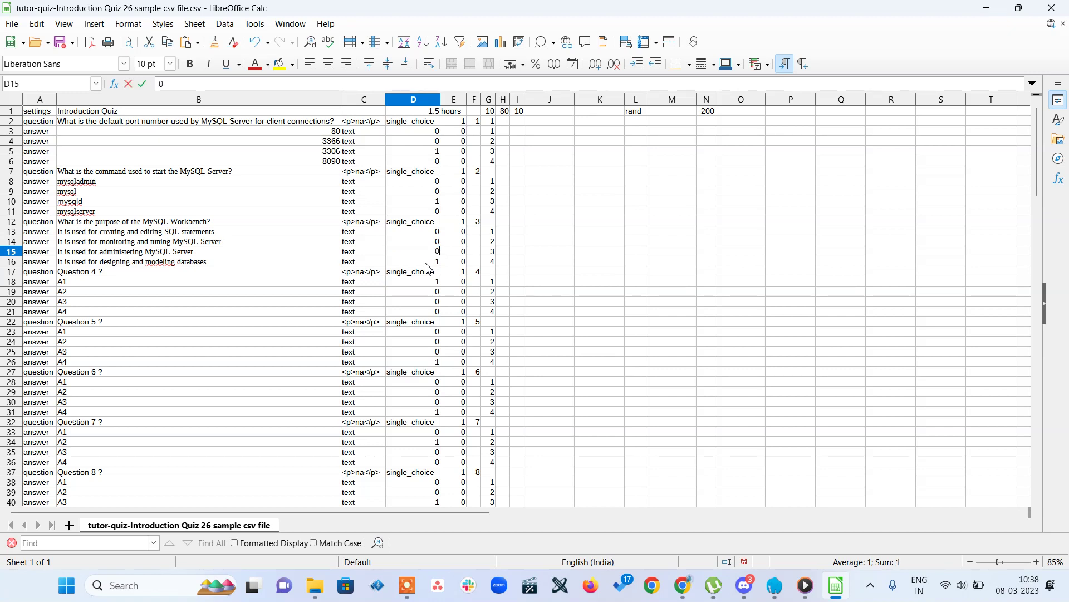
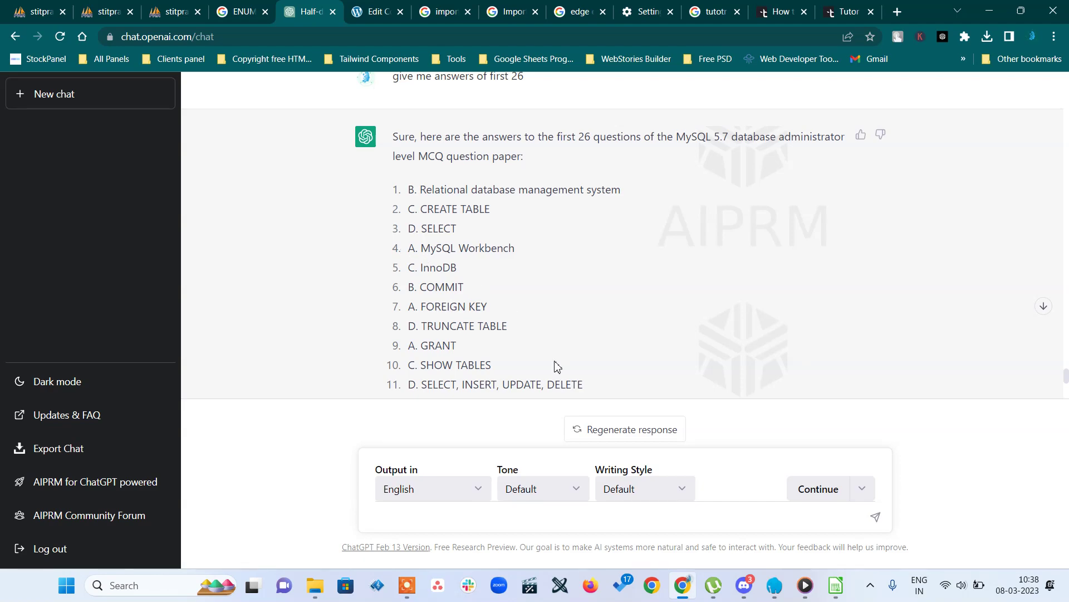
pyautogui.click(835, 586)
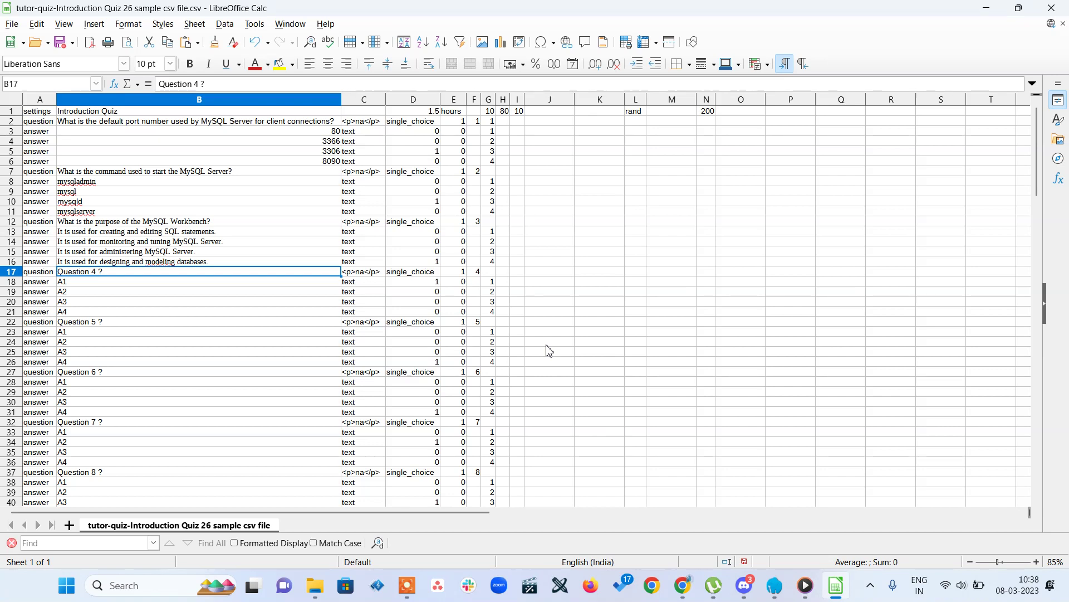
pyautogui.press('Down')
pyautogui.press('Right')
pyautogui.press('Right')
pyautogui.press('Right')
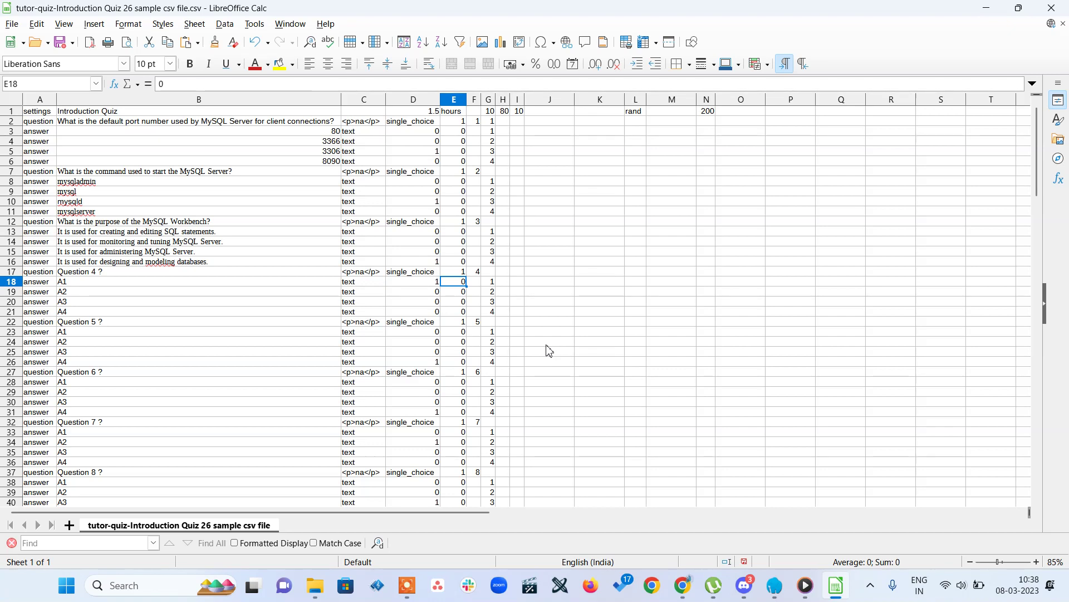
pyautogui.write('`')
pyautogui.press('Return')
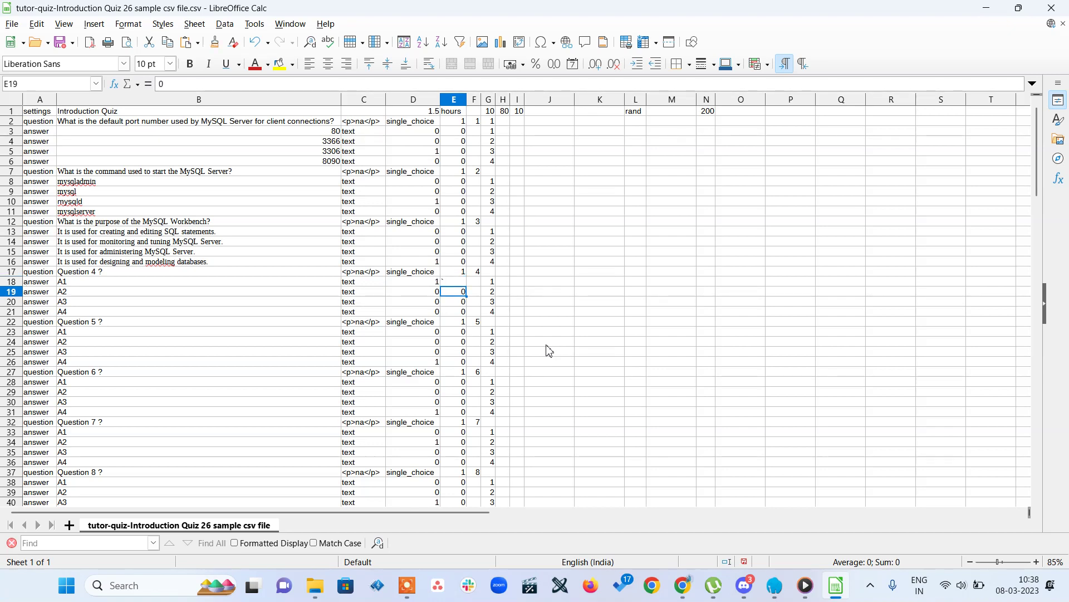
# - Remove the stray character from E18 in the fourth question's first answer row and set the cell back to 0
pyautogui.press('Left')
pyautogui.press('Up')
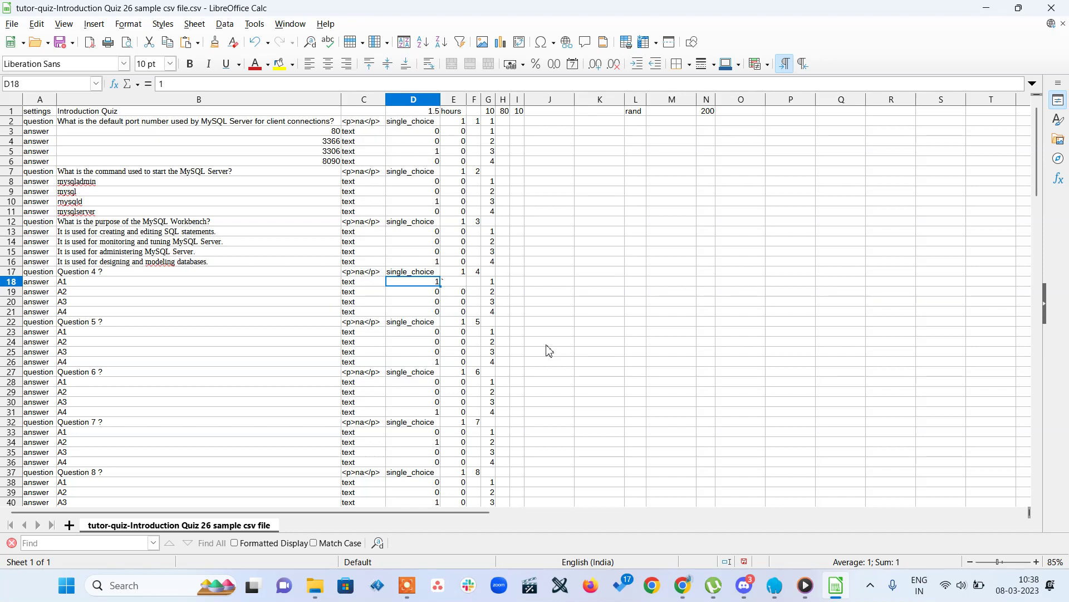
pyautogui.press('Left')
pyautogui.press('Left')
pyautogui.press('Left')
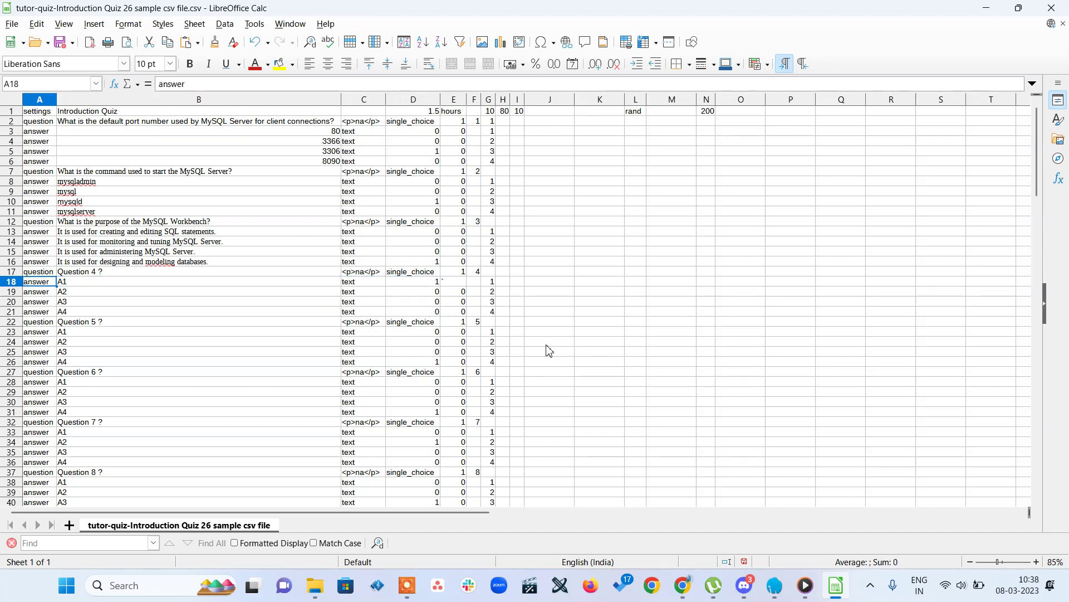
pyautogui.press('Right')
pyautogui.press('Right')
pyautogui.press('Right')
pyautogui.press('Right')
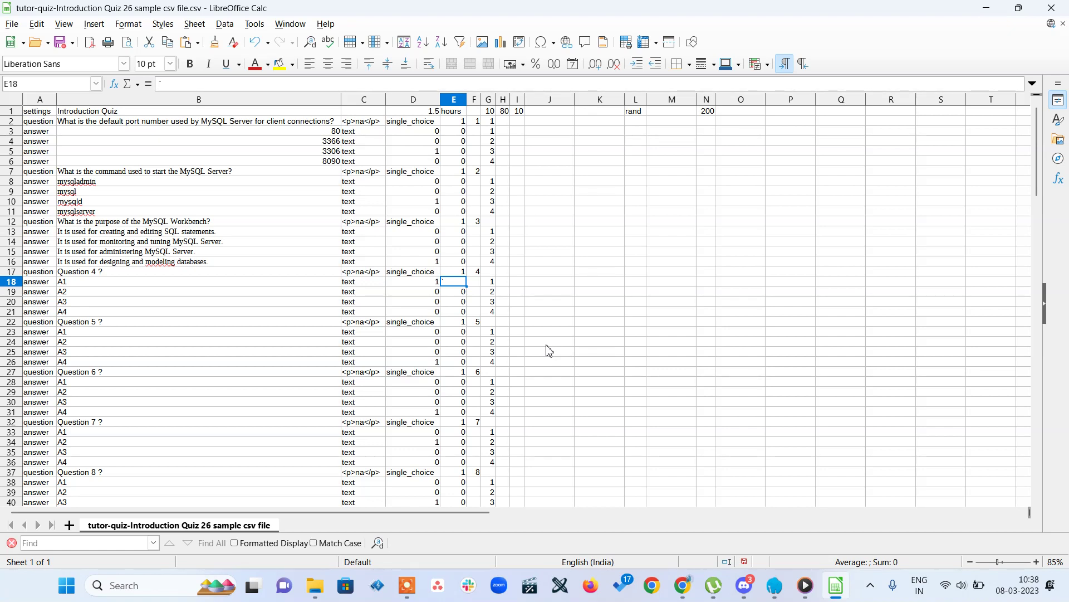
pyautogui.write('z')
pyautogui.hotkey('ctrl', 'z')
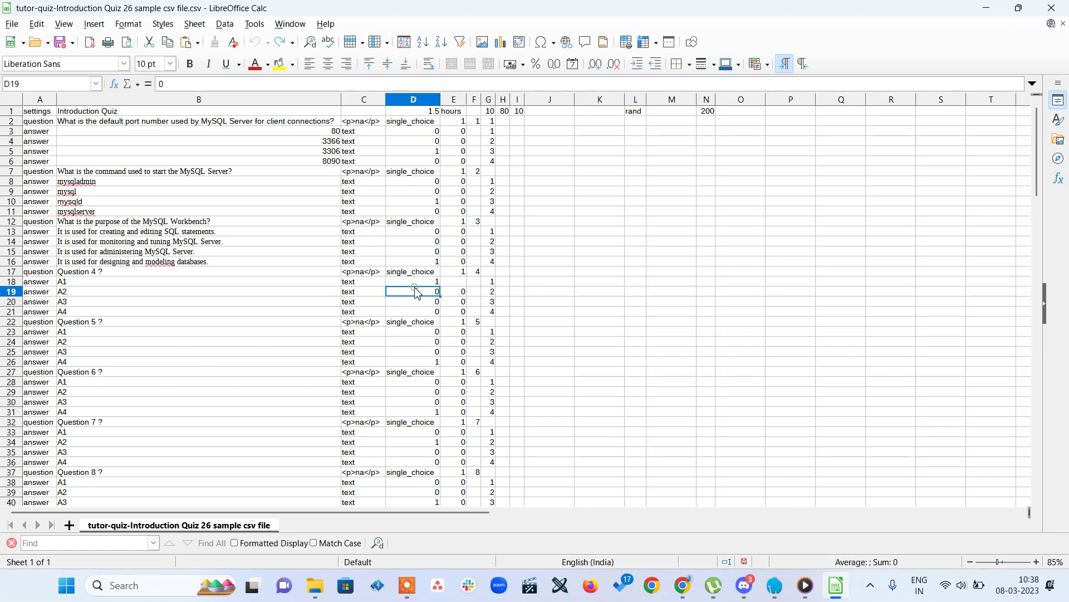
pyautogui.press('Escape')
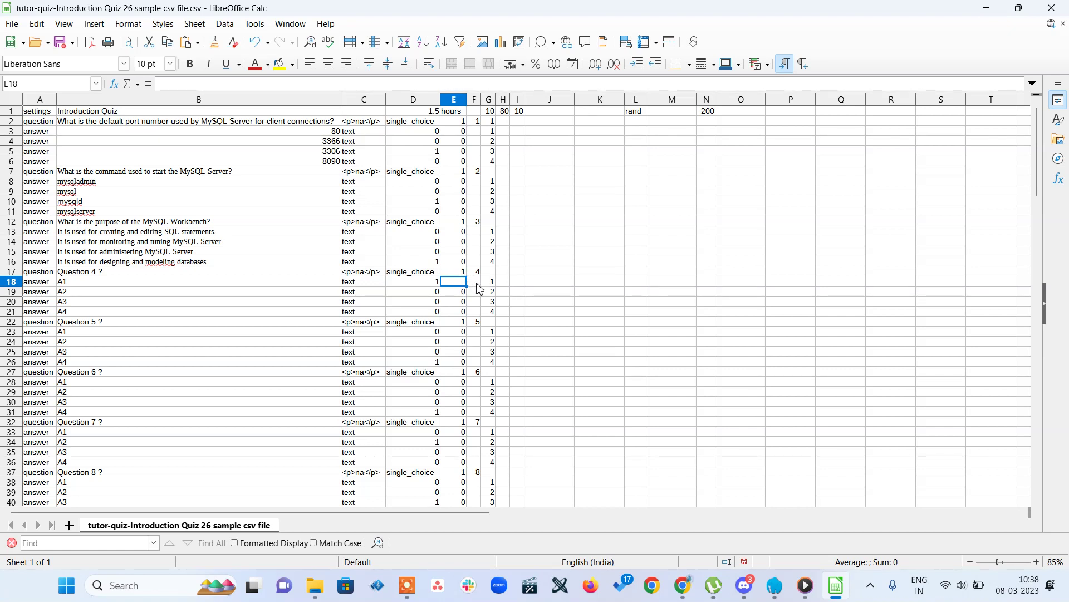
pyautogui.write('0')
pyautogui.click(429, 285)
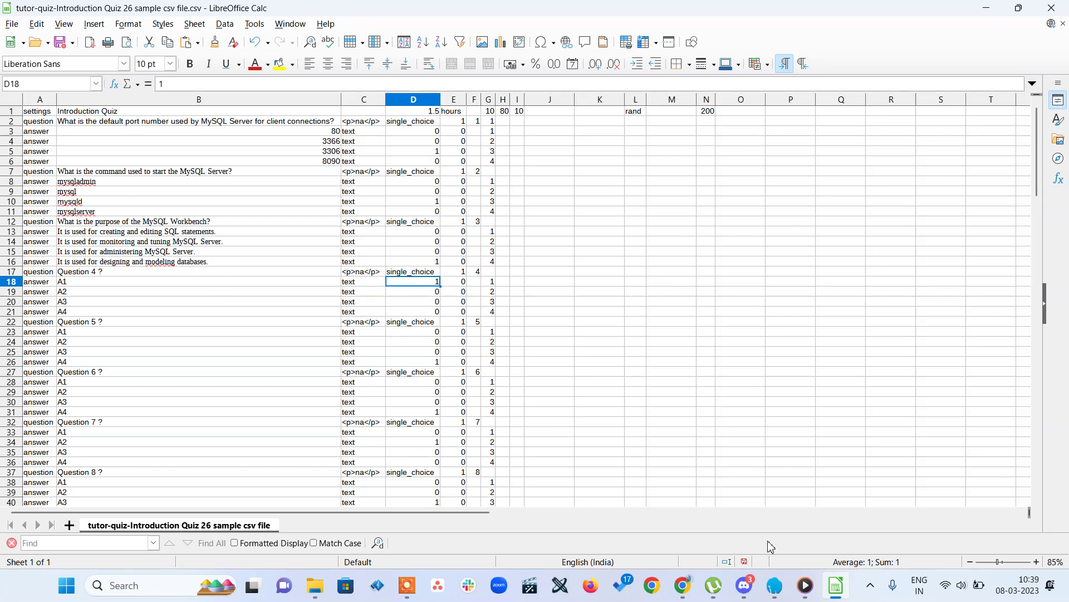
# - Copy the fourth question, "What is the difference between MyISAM and InnoDB storage engines in MySQL?", from ChatGPT into B17 in place of its placeholder
pyautogui.click(683, 585)
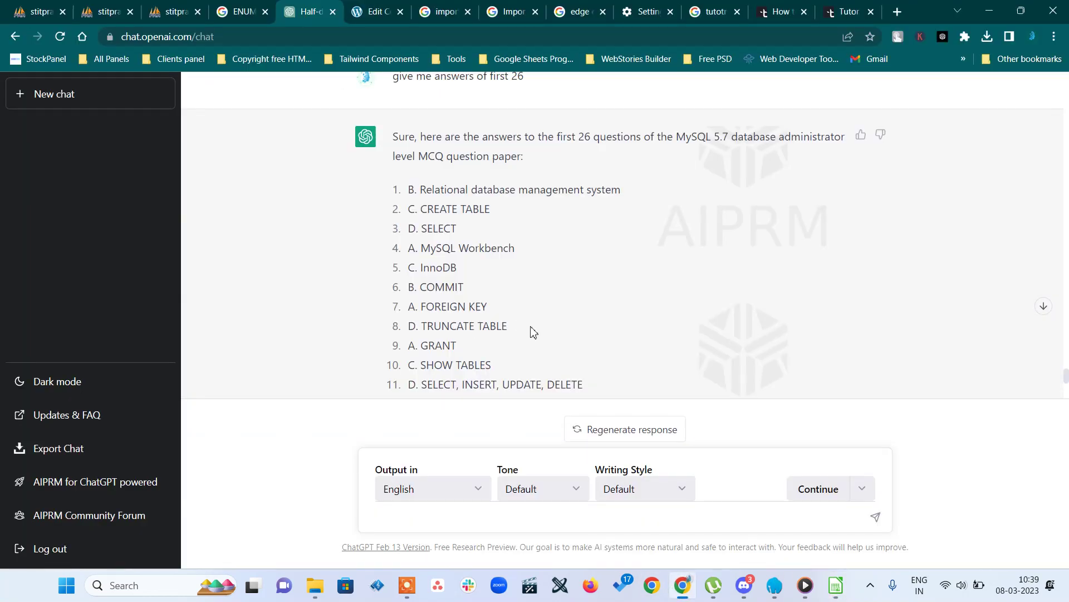
pyautogui.scroll(20, 533, 332)
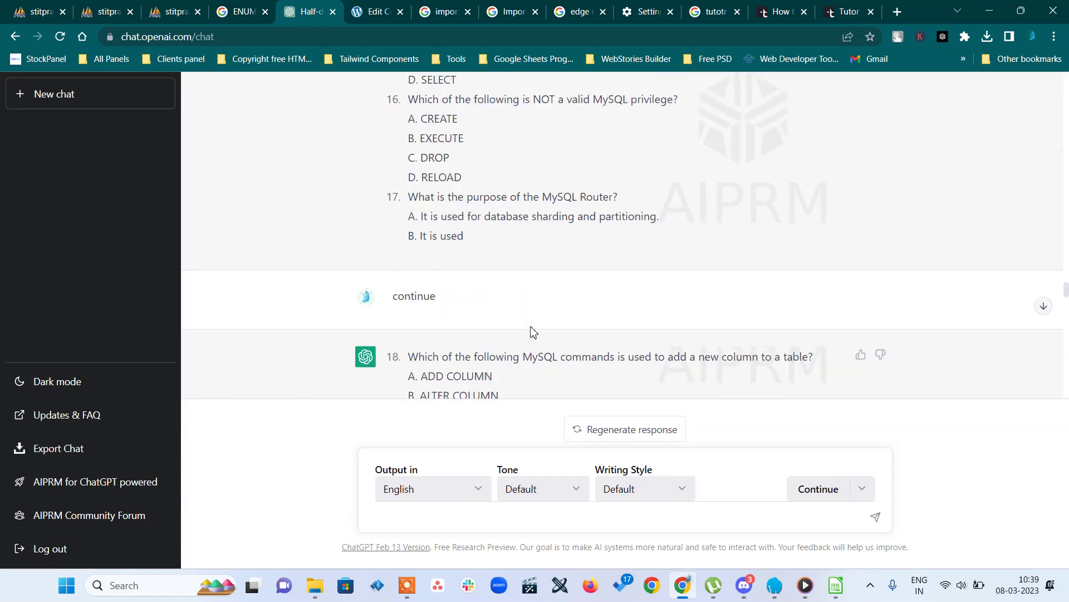
pyautogui.scroll(20, 533, 332)
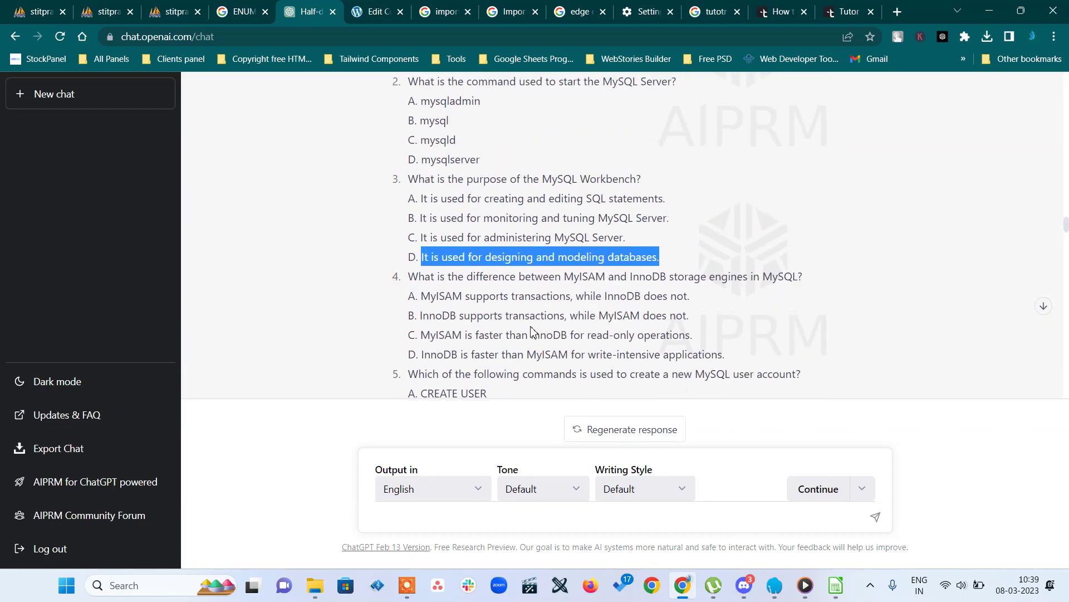
pyautogui.moveTo(806, 280); pyautogui.dragTo(410, 277)
pyautogui.hotkey('ctrl', 'c')
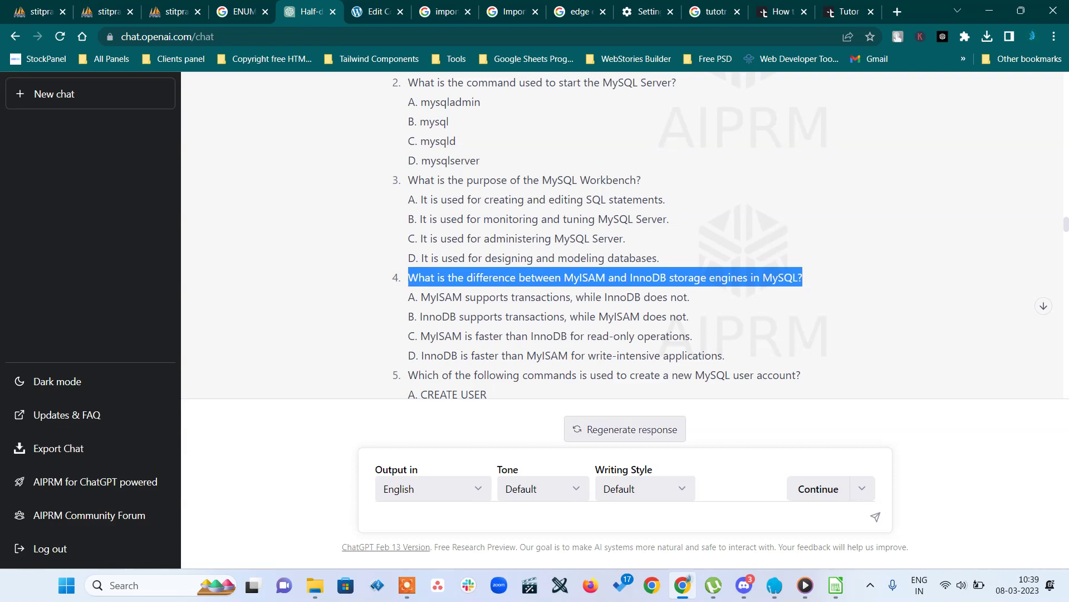
pyautogui.click(835, 585)
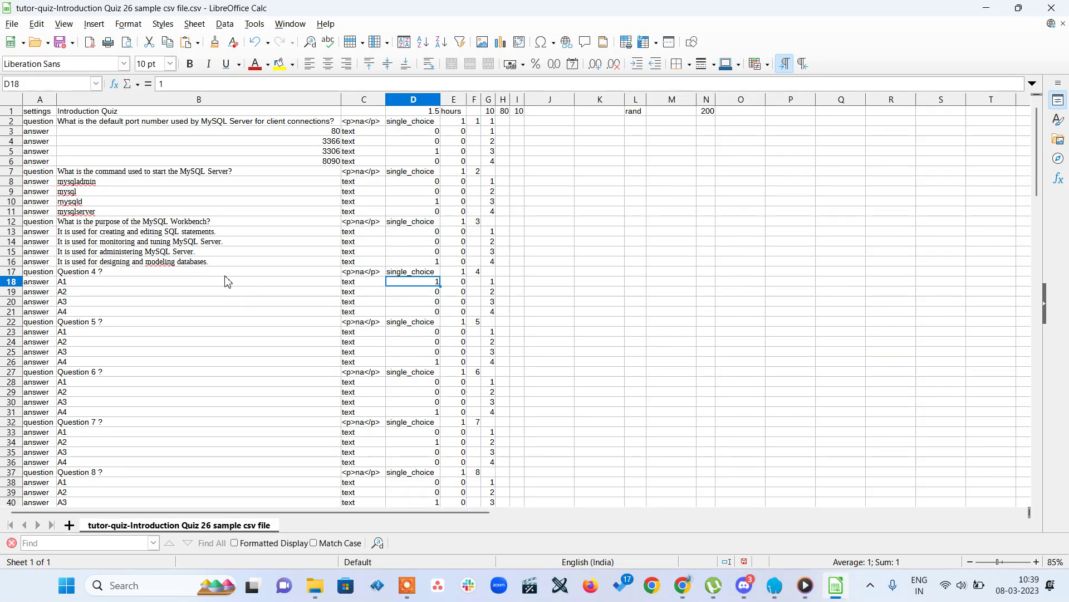
pyautogui.click(197, 273)
pyautogui.hotkey('ctrl', 'v')
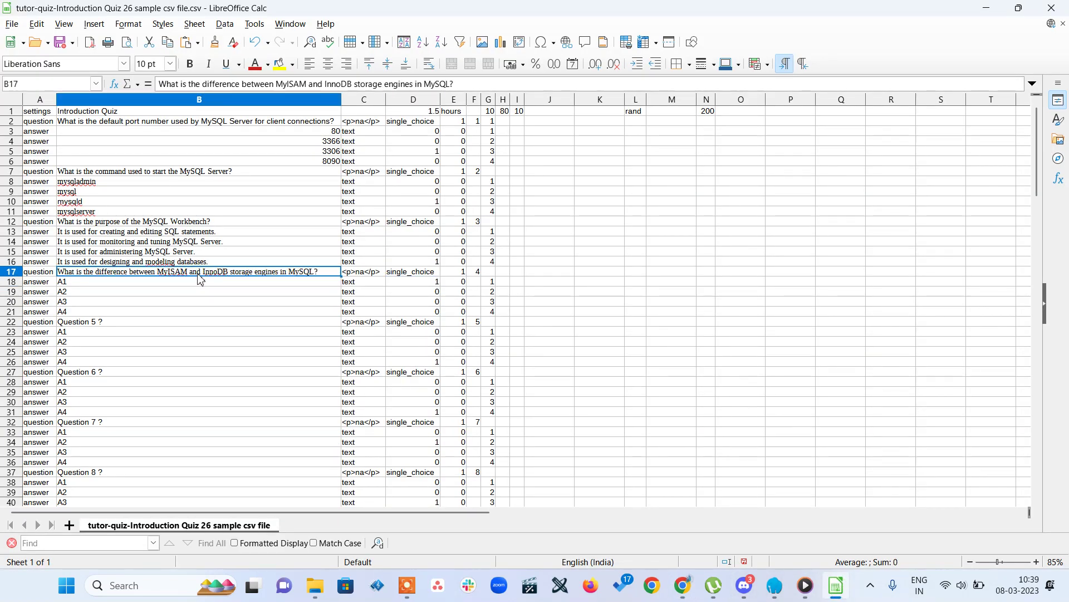
# - Try to copy all four of the fourth question's options from ChatGPT into B18:B21 in a single paste
pyautogui.click(689, 590)
pyautogui.moveTo(691, 298); pyautogui.dragTo(422, 297)
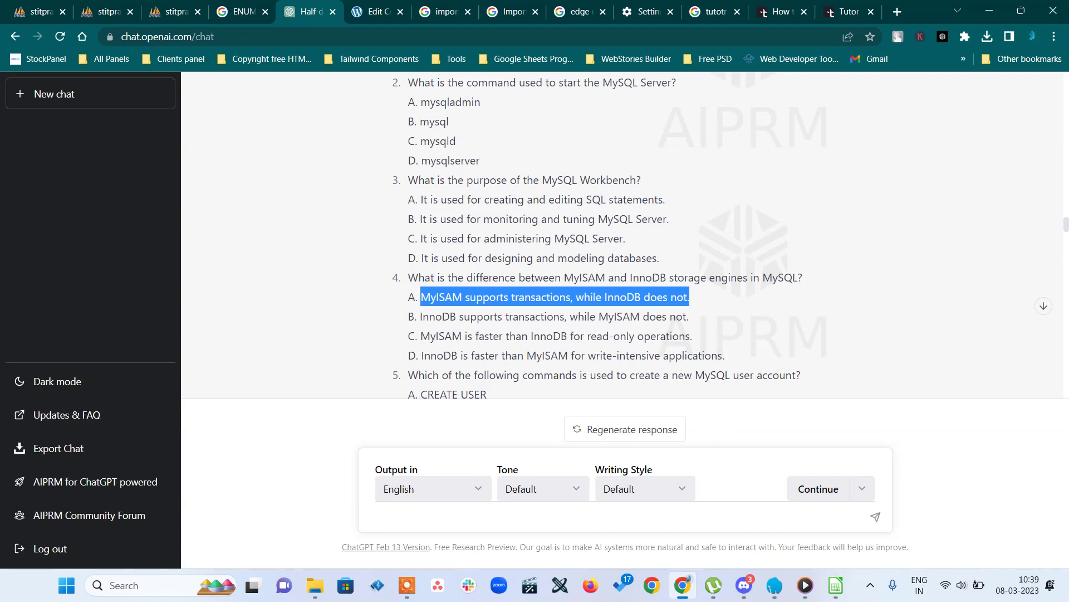
pyautogui.moveTo(727, 360); pyautogui.dragTo(410, 301)
pyautogui.hotkey('ctrl', 'c')
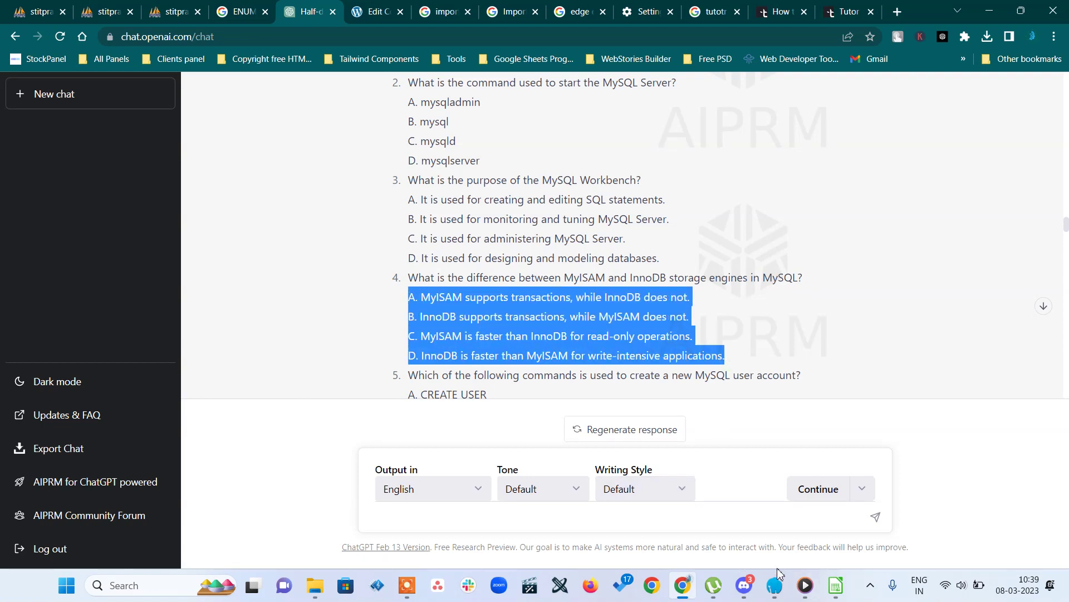
pyautogui.click(835, 585)
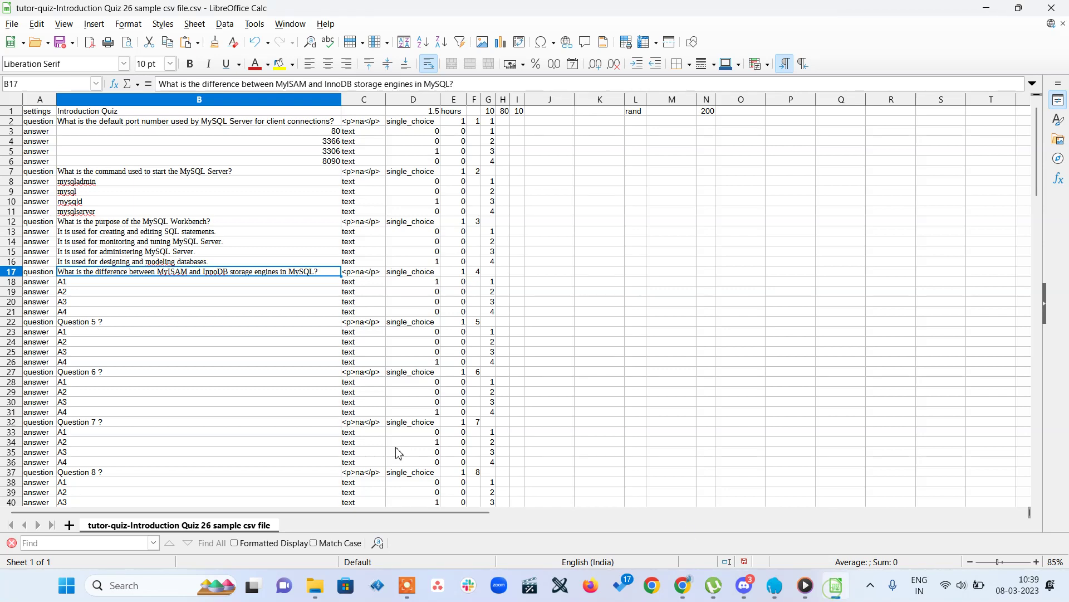
pyautogui.click(92, 286)
pyautogui.hotkey('shift', 'Down')
pyautogui.hotkey('shift', 'Down')
pyautogui.hotkey('shift', 'Down')
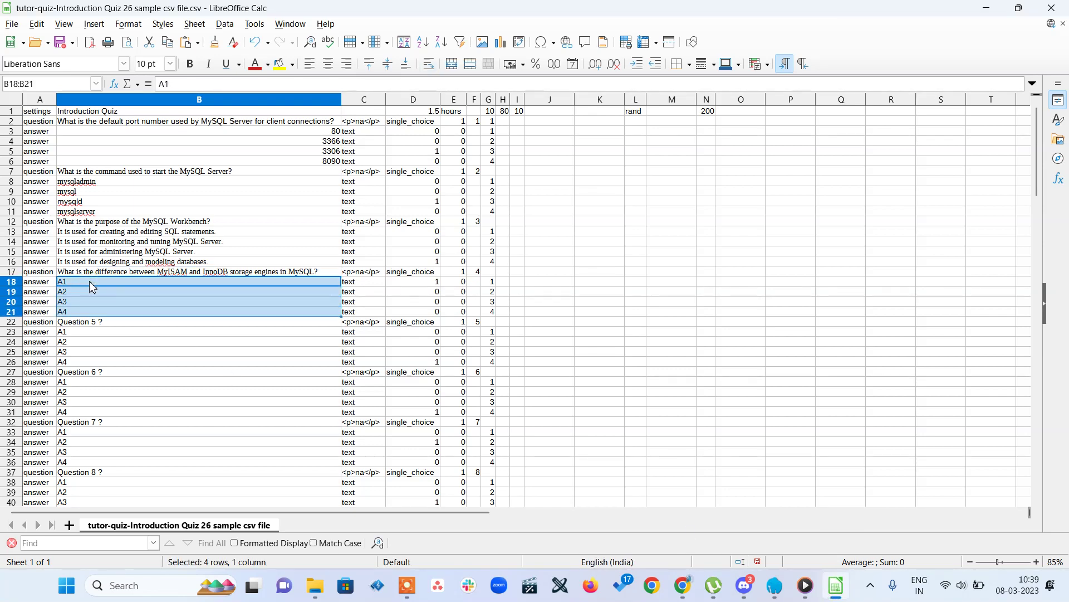
pyautogui.hotkey('ctrl', 'v')
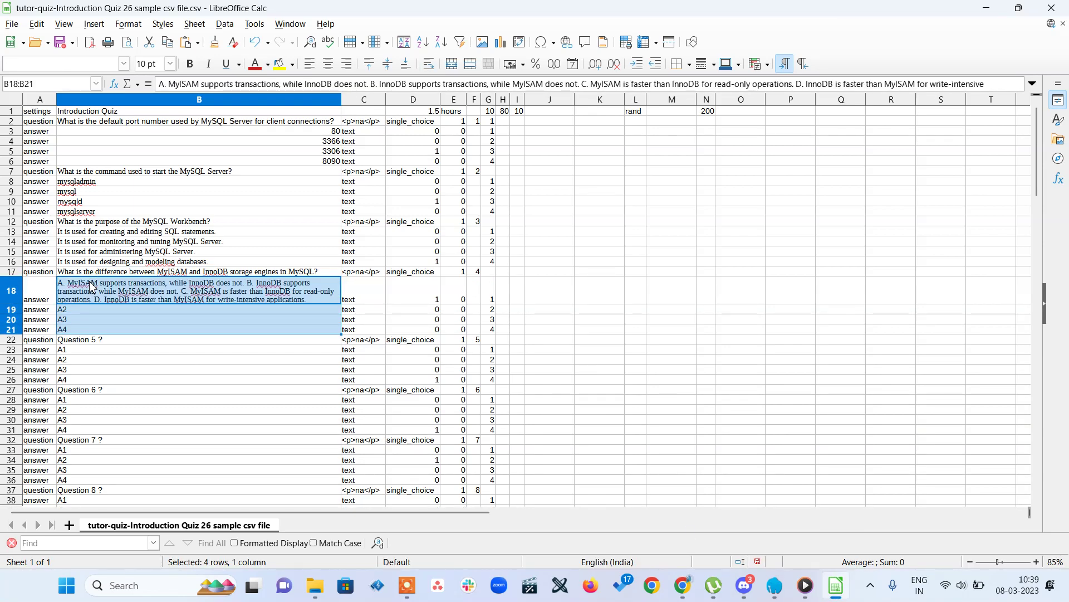
pyautogui.hotkey('ctrl', 'z')
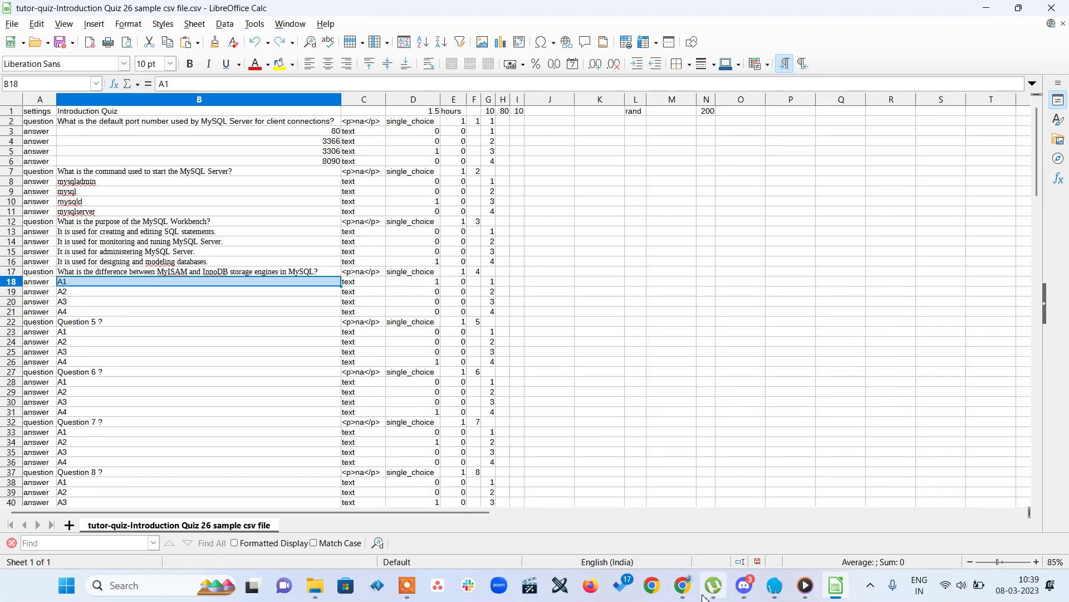
# - Copy the fourth question's option A, "MyISAM supports transactions, while InnoDB does not.", from ChatGPT into B18 without its letter prefix
pyautogui.click(680, 595)
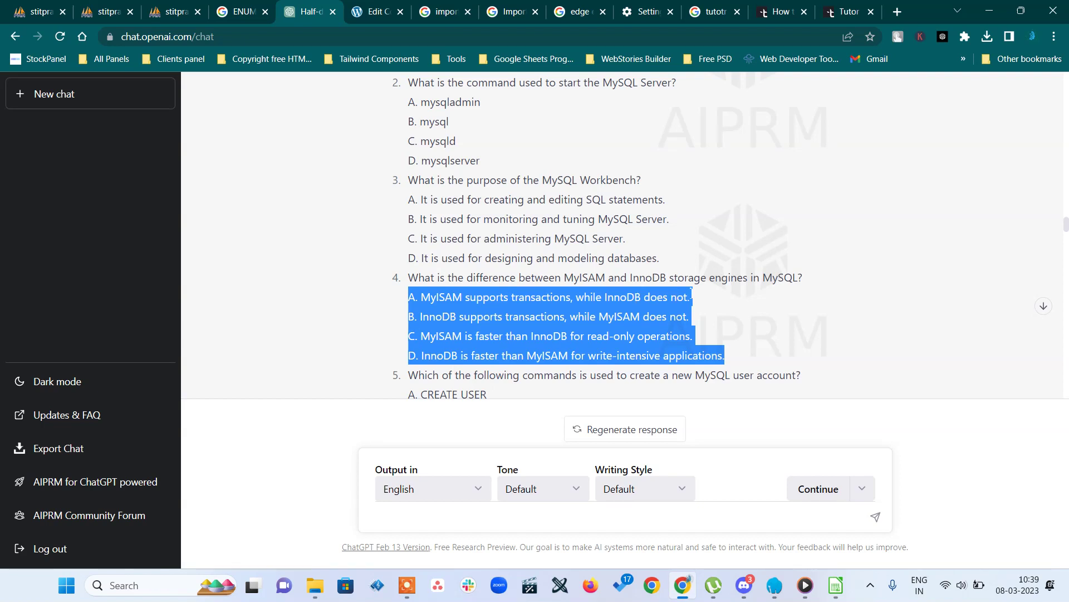
pyautogui.click(699, 302)
pyautogui.moveTo(694, 303); pyautogui.dragTo(424, 301)
pyautogui.hotkey('ctrl', 'c')
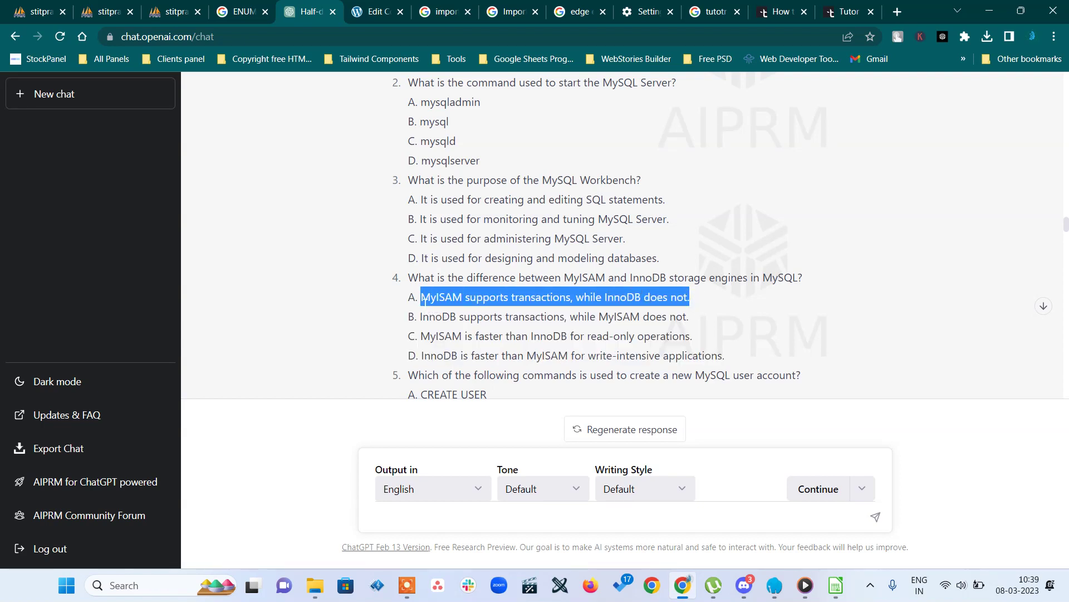
pyautogui.click(835, 585)
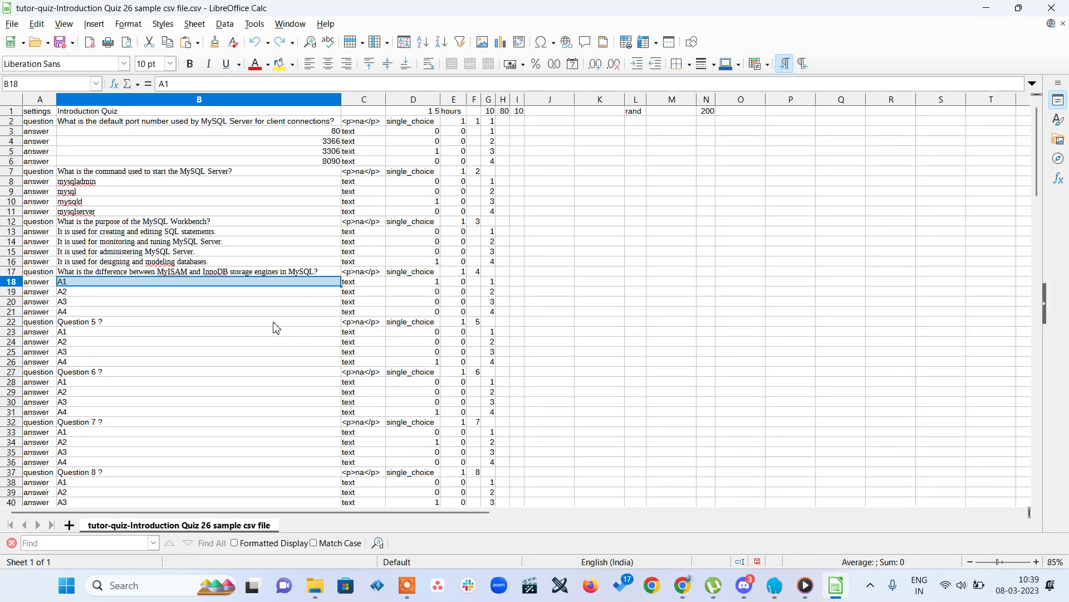
pyautogui.hotkey('ctrl', 'v')
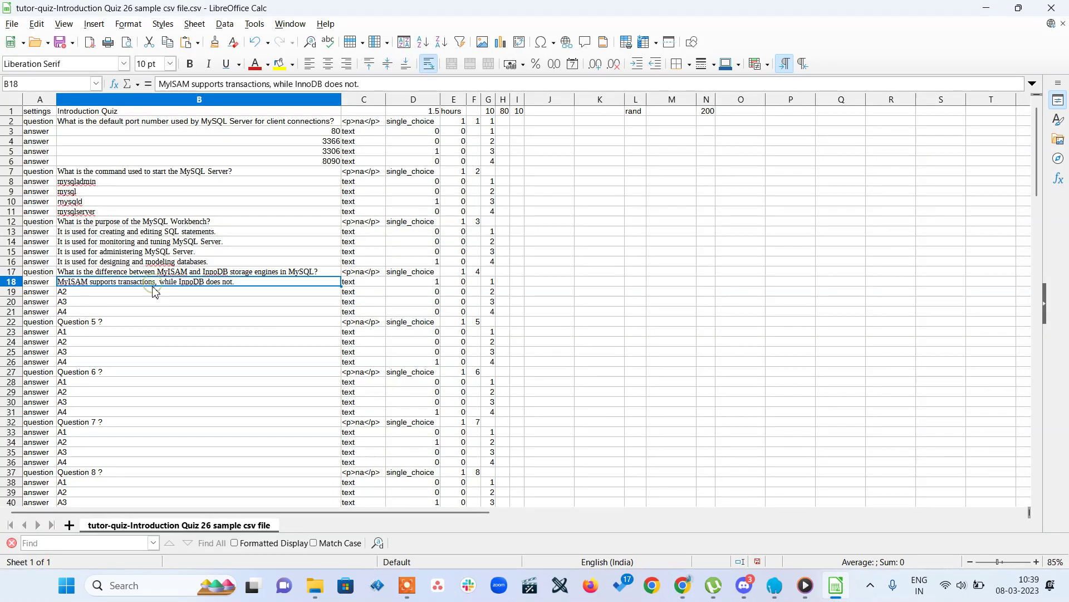
# - Copy the fourth question's option B, "InnoDB supports transactions, while MyISAM does not.", from ChatGPT into B19 in place of the A2 placeholder
pyautogui.click(155, 290)
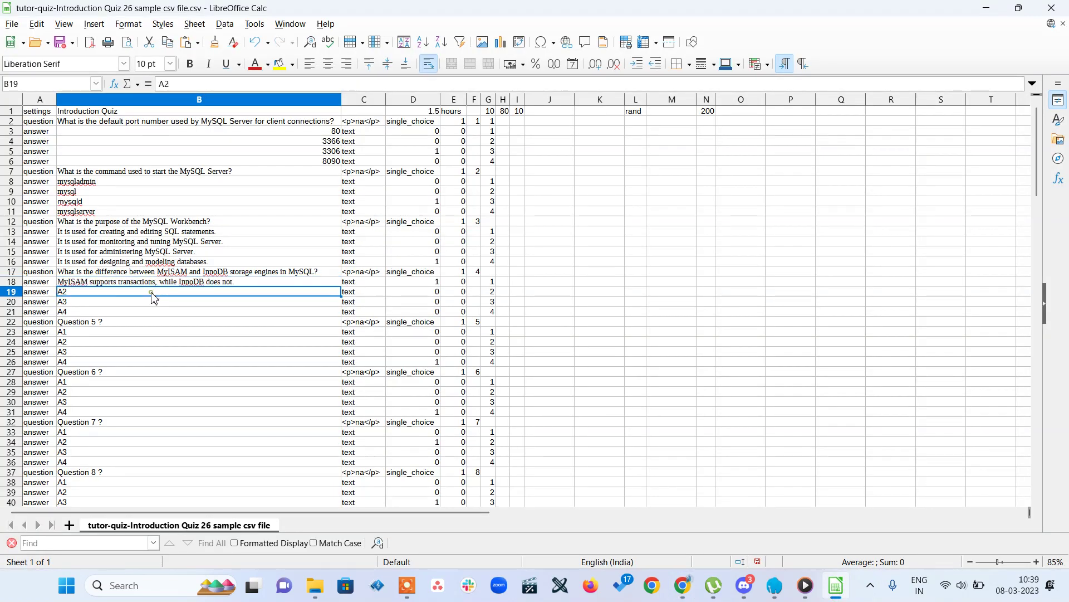
pyautogui.click(683, 585)
pyautogui.moveTo(691, 317); pyautogui.dragTo(416, 317)
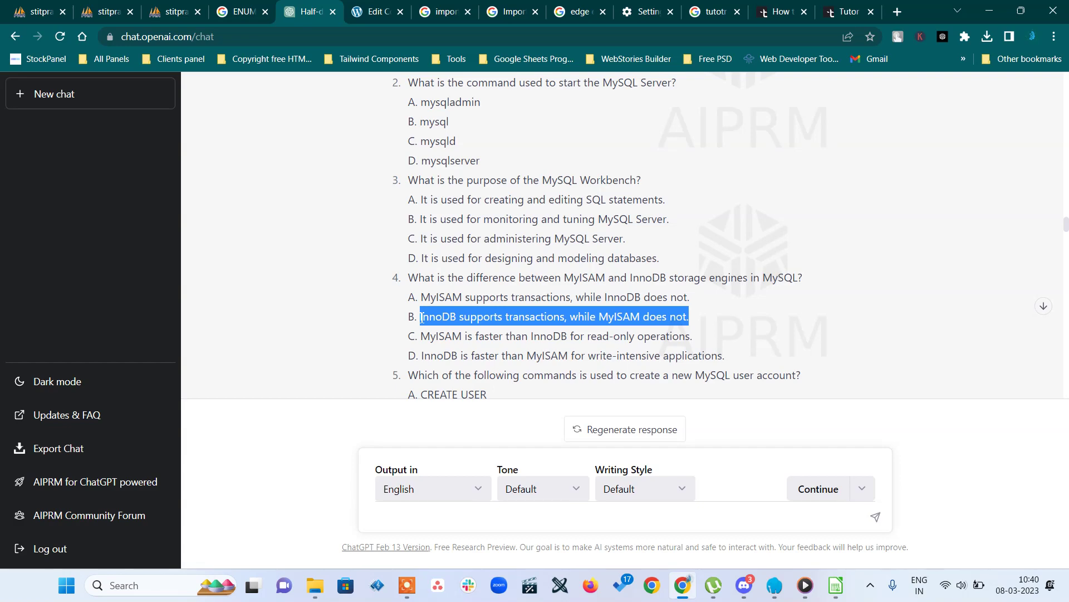
pyautogui.click(836, 585)
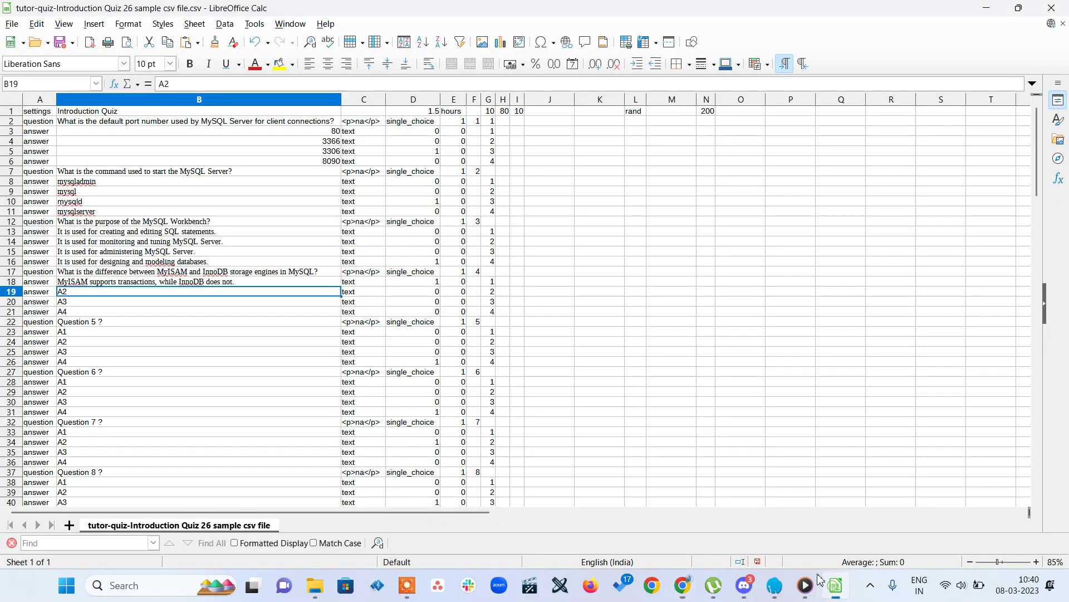
pyautogui.write('InnoDB supports transactions, while MyISAM does not.')
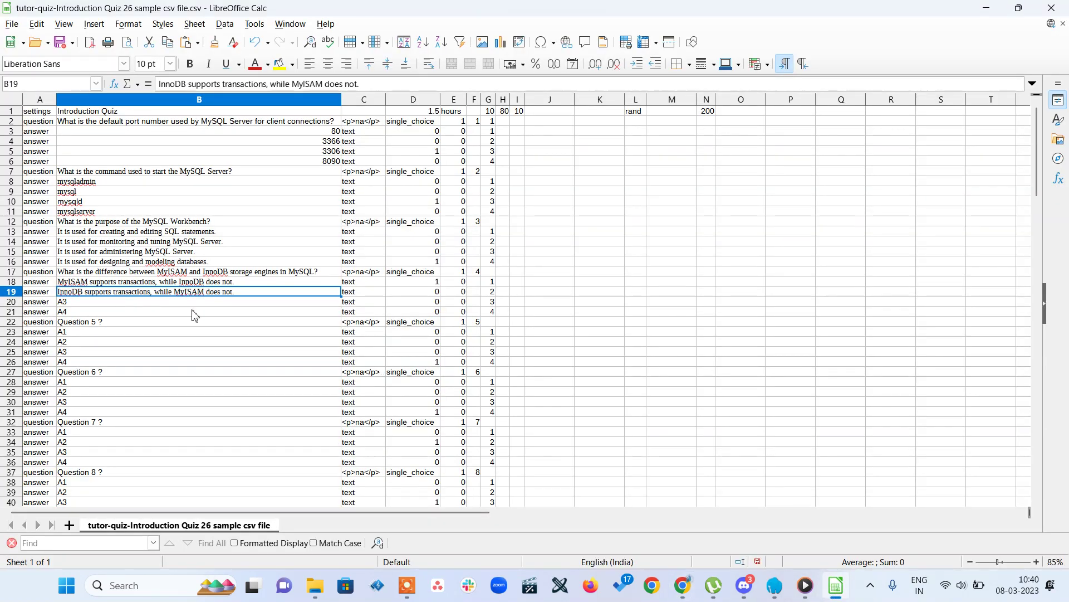
# - Copy the fourth question's option C, "MyISAM is faster than InnoDB for read-only operations.", from ChatGPT into B20 without its letter prefix
pyautogui.click(682, 585)
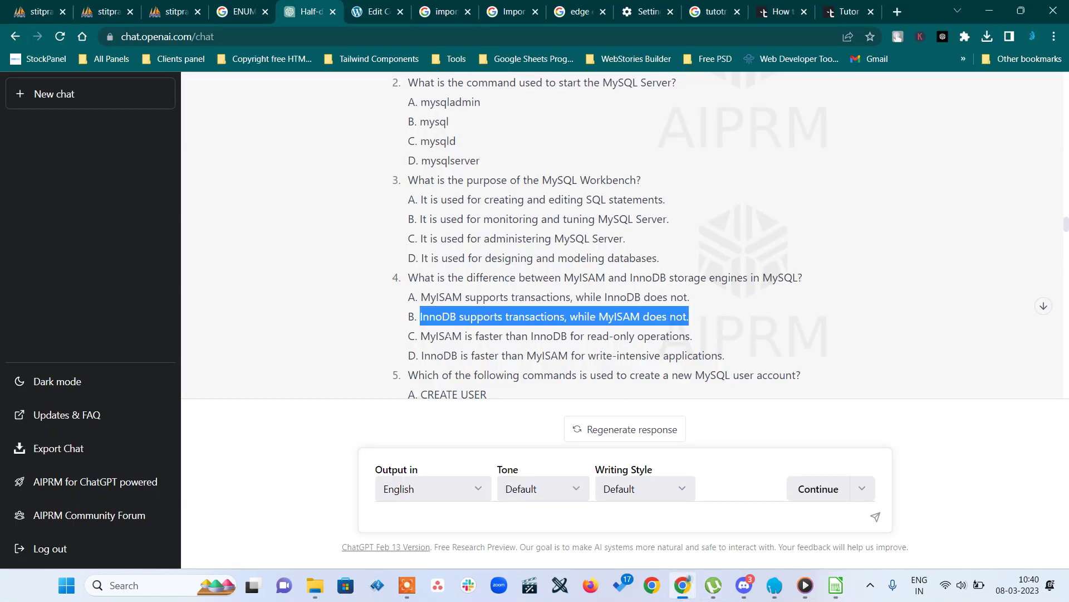
pyautogui.moveTo(418, 336); pyautogui.dragTo(711, 333)
pyautogui.hotkey('ctrl', 'c')
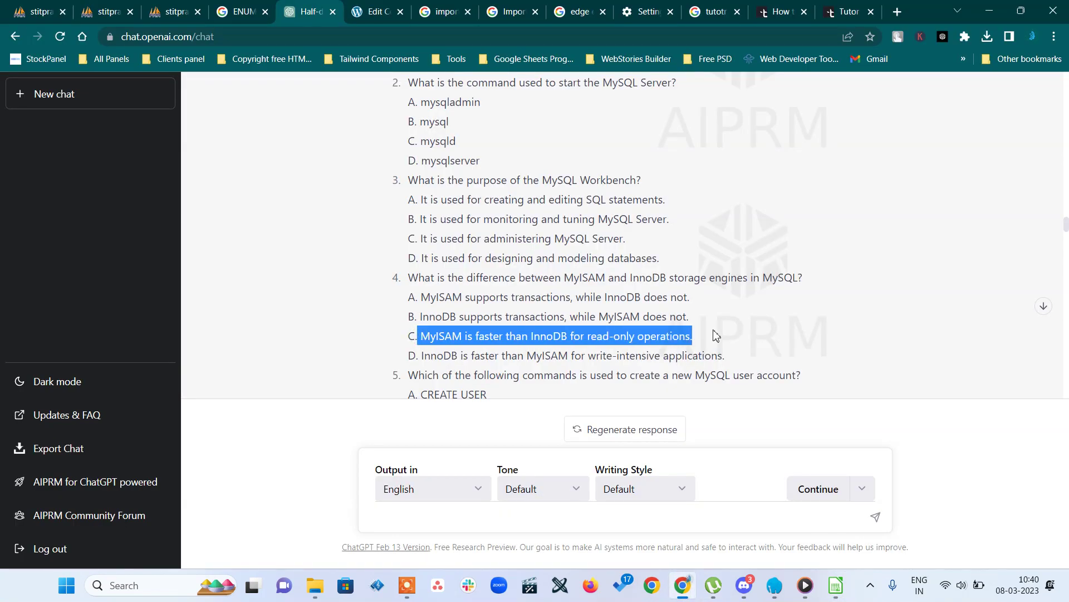
pyautogui.click(836, 585)
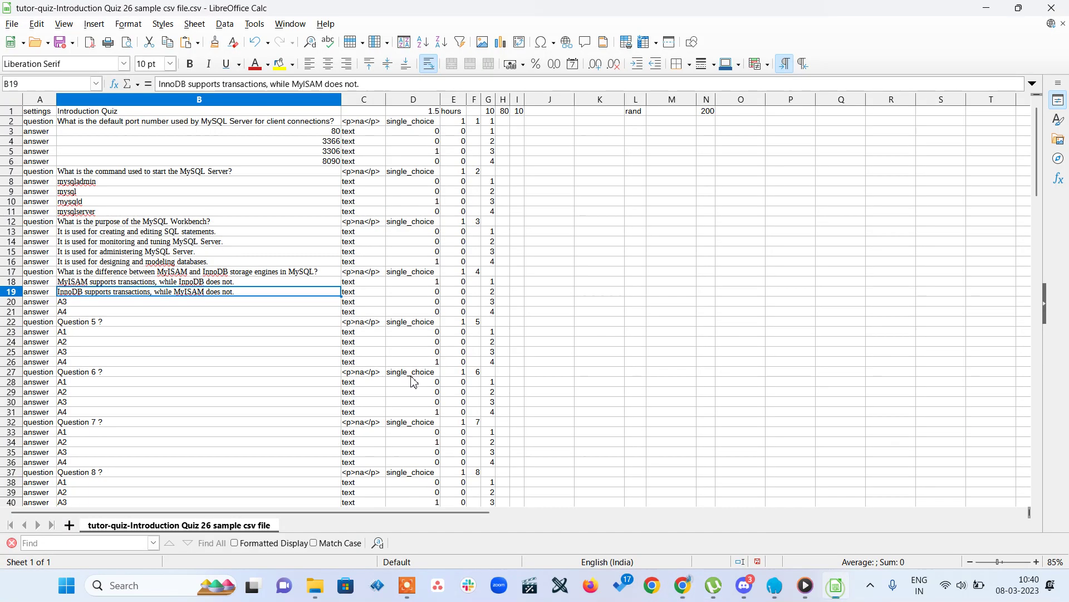
pyautogui.click(180, 304)
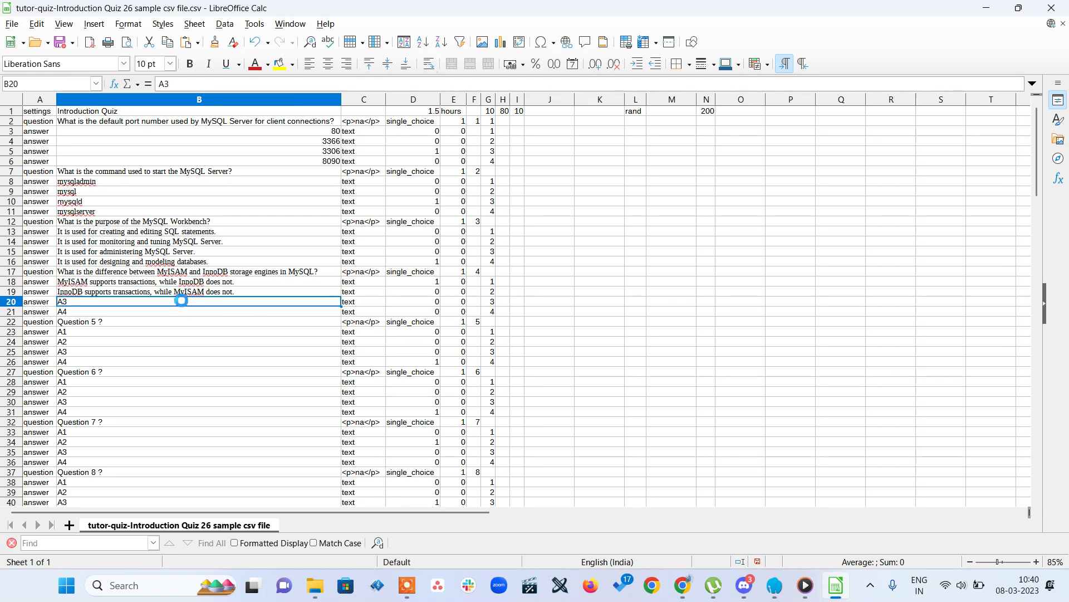
pyautogui.hotkey('ctrl', 'v')
# - Copy the fourth question's option D, "InnoDB is faster than MyISAM for write-intensive applications.", from ChatGPT into B21 in place of the A4 placeholder
pyautogui.click(683, 584)
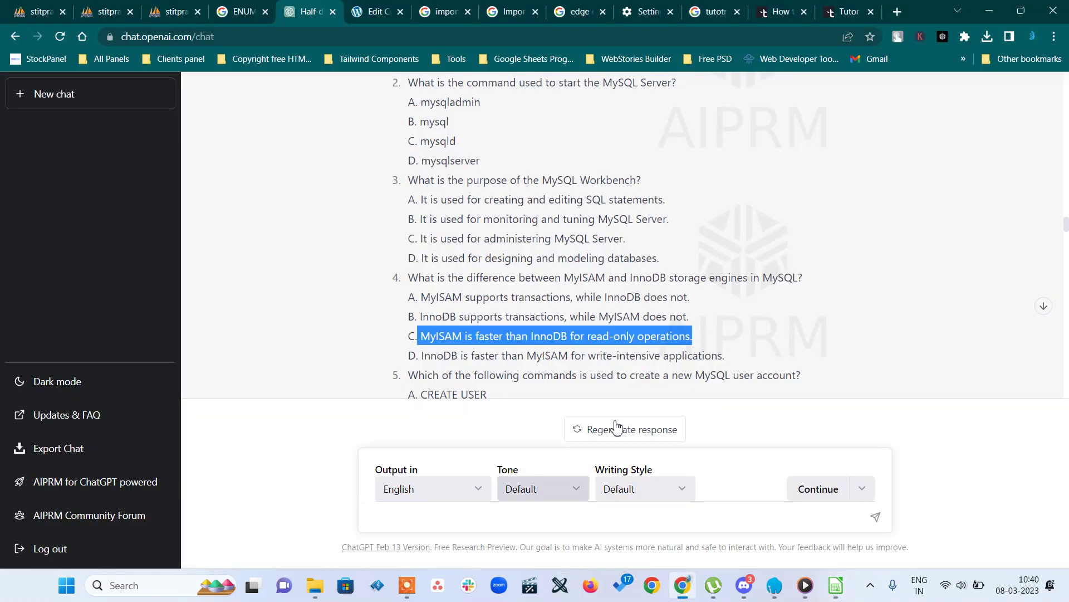
pyautogui.moveTo(725, 359); pyautogui.dragTo(422, 355)
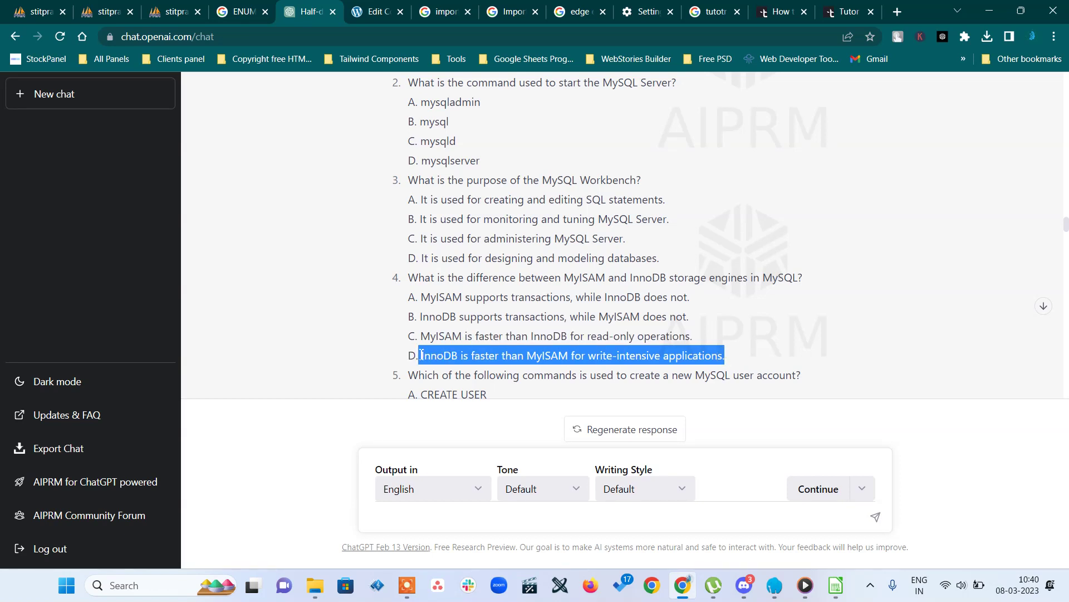
pyautogui.click(423, 355)
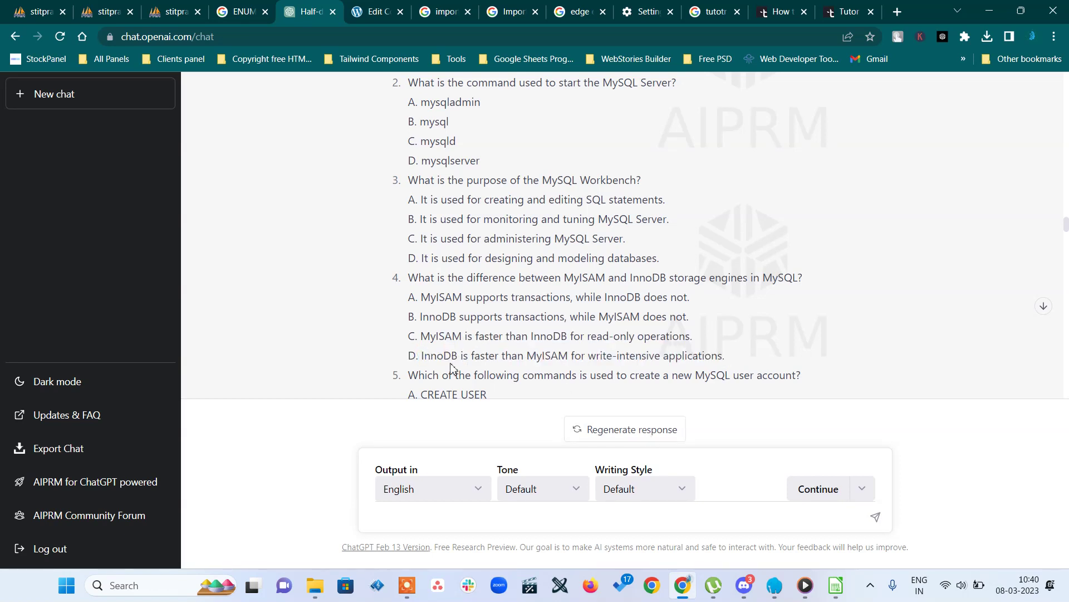
pyautogui.moveTo(418, 354); pyautogui.dragTo(761, 367)
pyautogui.hotkey('ctrl', 'c')
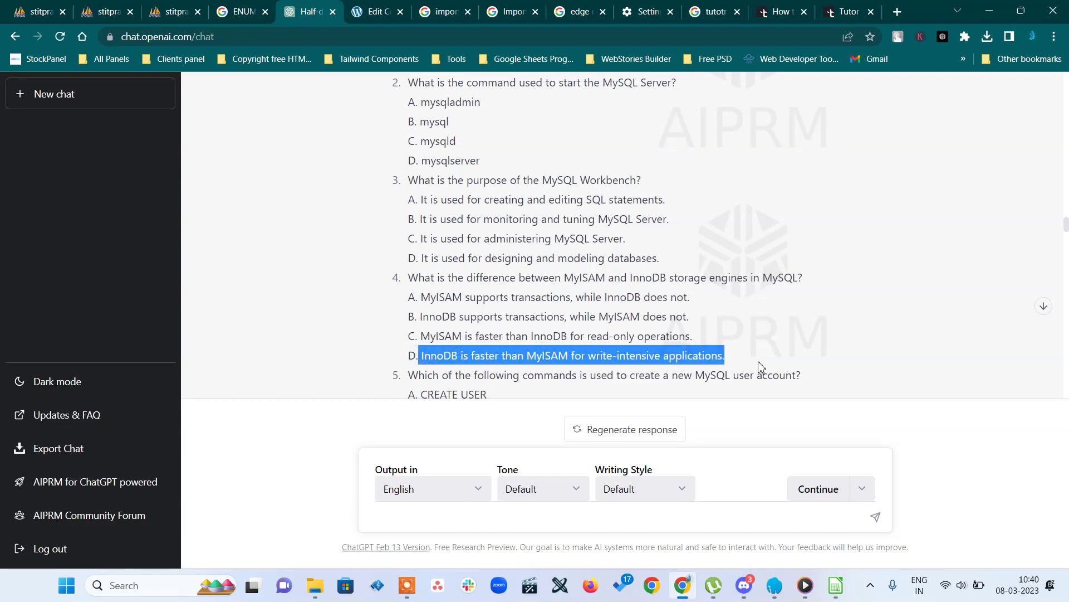
pyautogui.click(835, 585)
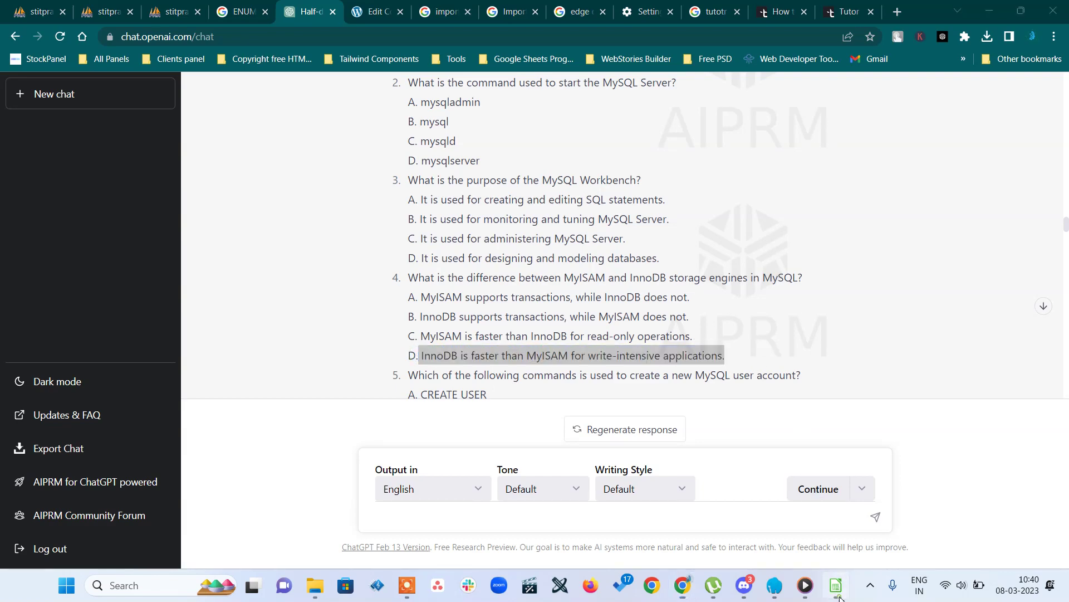
pyautogui.hotkey('ctrl', 'z')
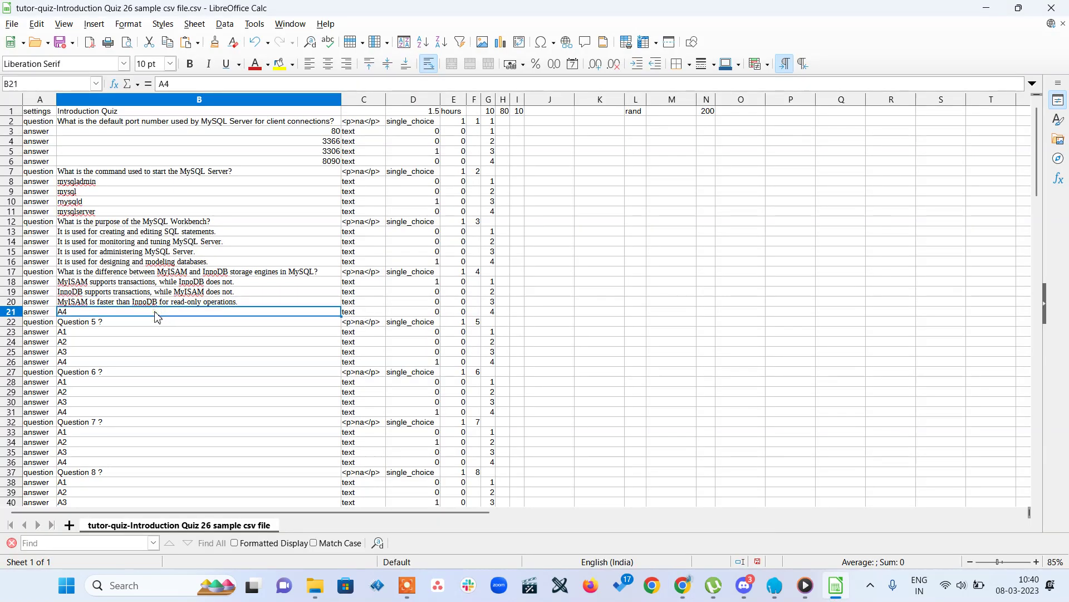
pyautogui.hotkey('ctrl', 'v')
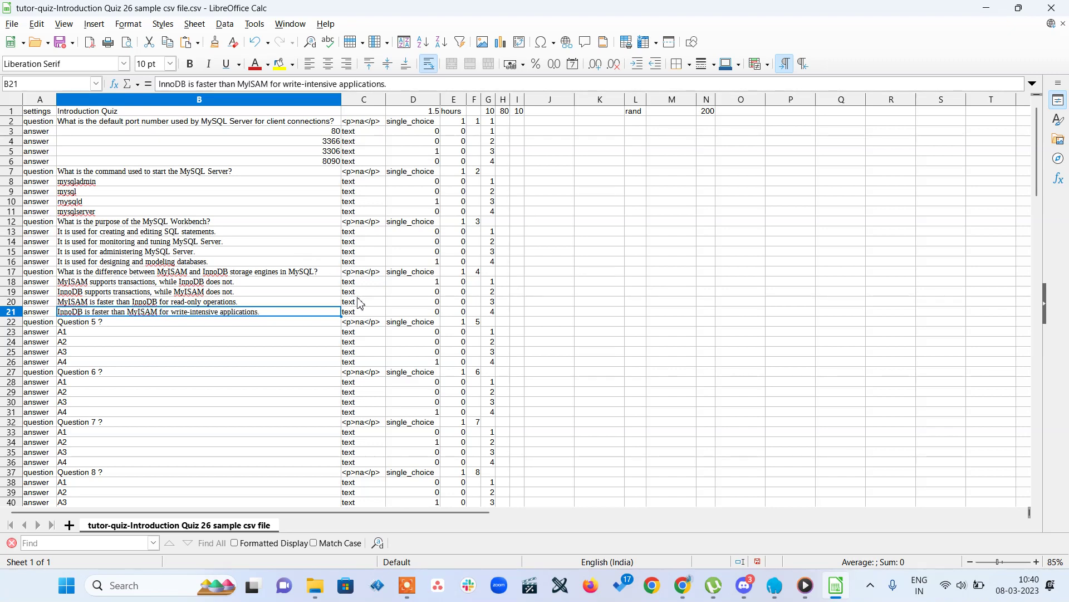
pyautogui.click(269, 324)
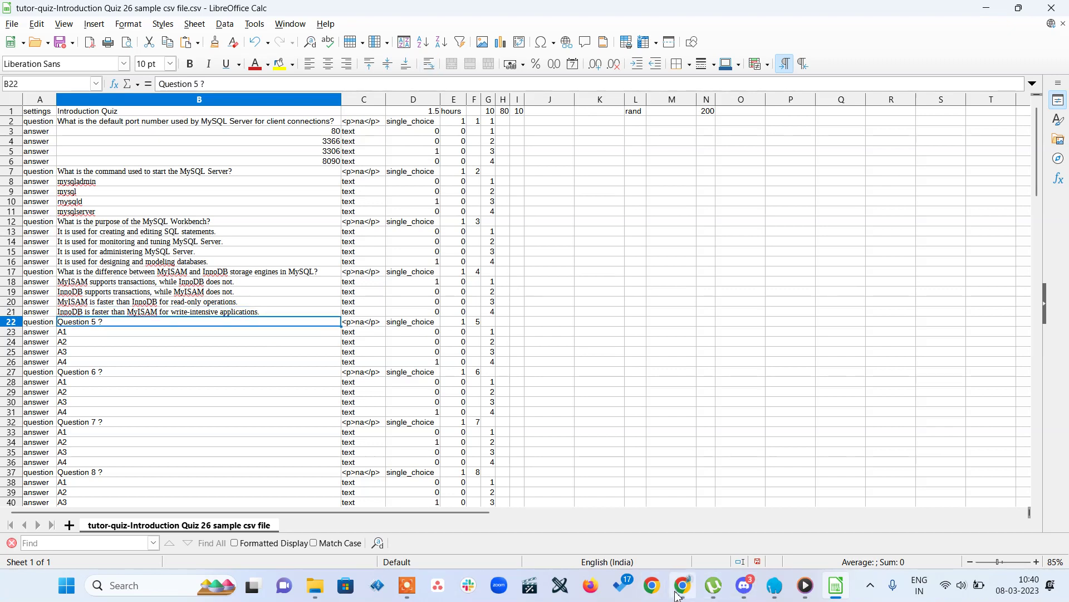
pyautogui.click(436, 282)
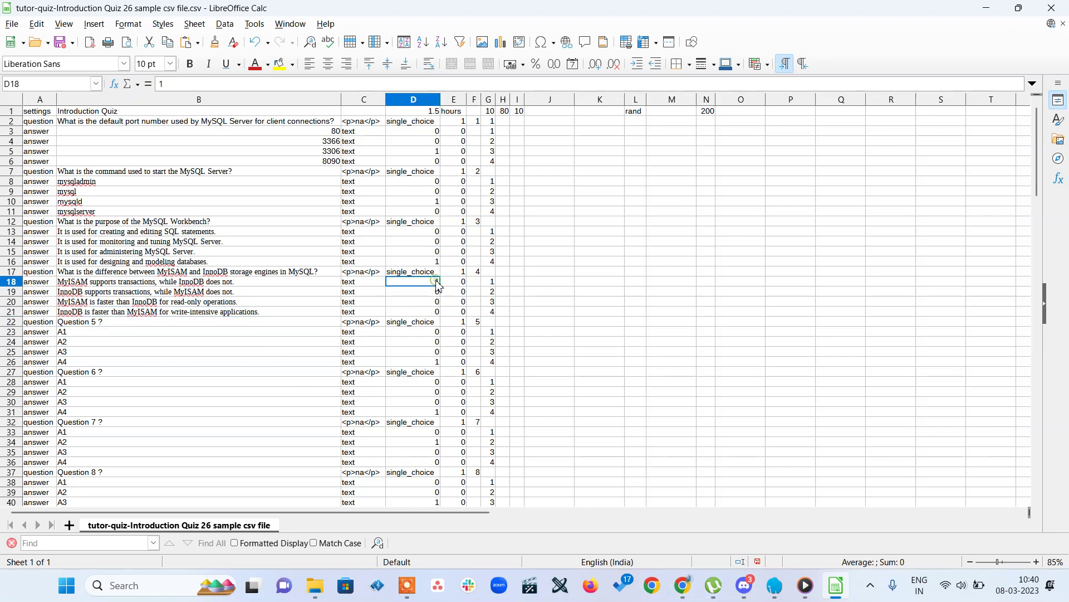
pyautogui.click(37, 284)
pyautogui.click(41, 292)
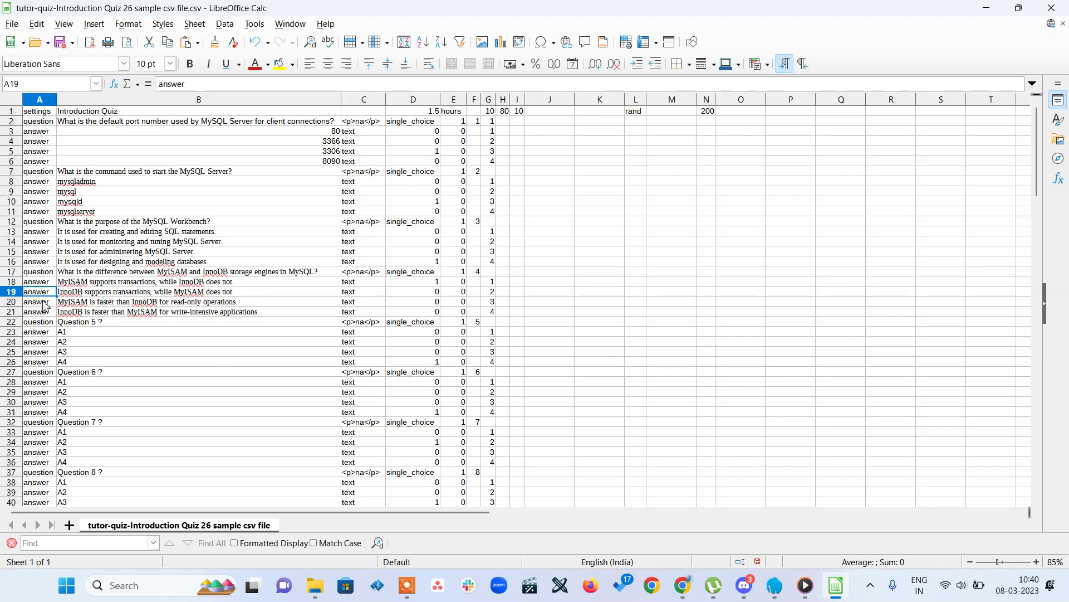
pyautogui.click(44, 302)
pyautogui.click(45, 311)
pyautogui.click(133, 324)
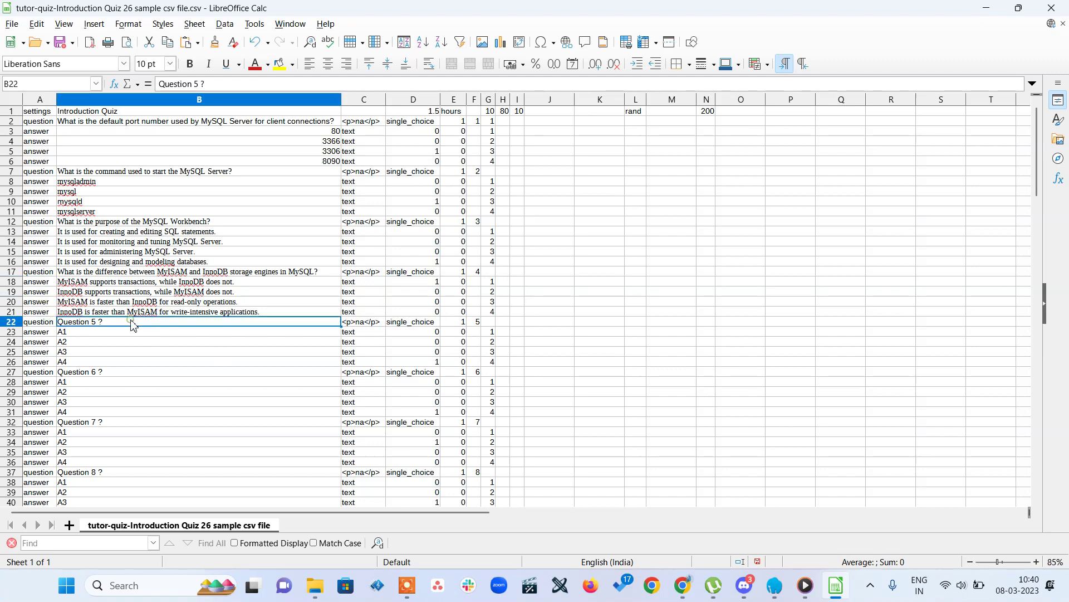
# - Copy the fifth question, "Which of the following commands is used to create a new MySQL user account?", from ChatGPT into B22
pyautogui.click(682, 585)
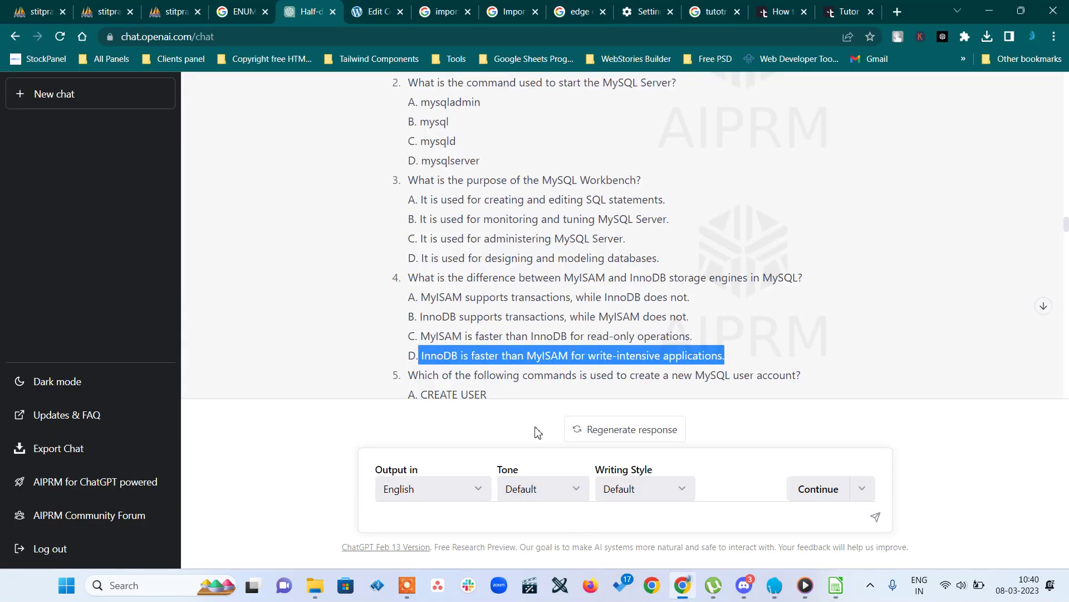
pyautogui.scroll(-1, 619, 336)
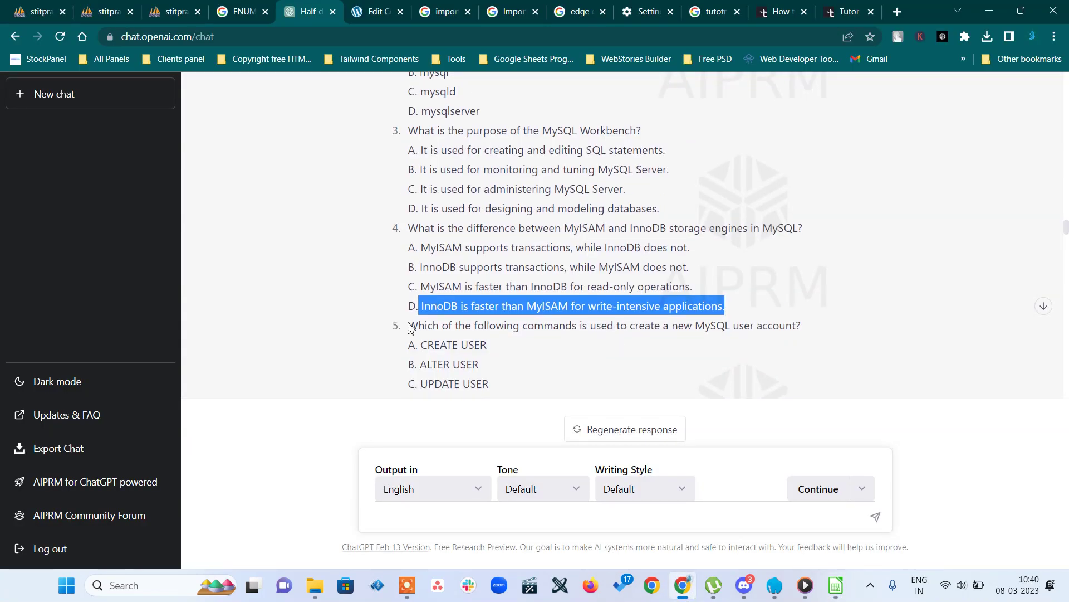
pyautogui.moveTo(410, 328); pyautogui.dragTo(838, 333)
pyautogui.hotkey('ctrl', 'c')
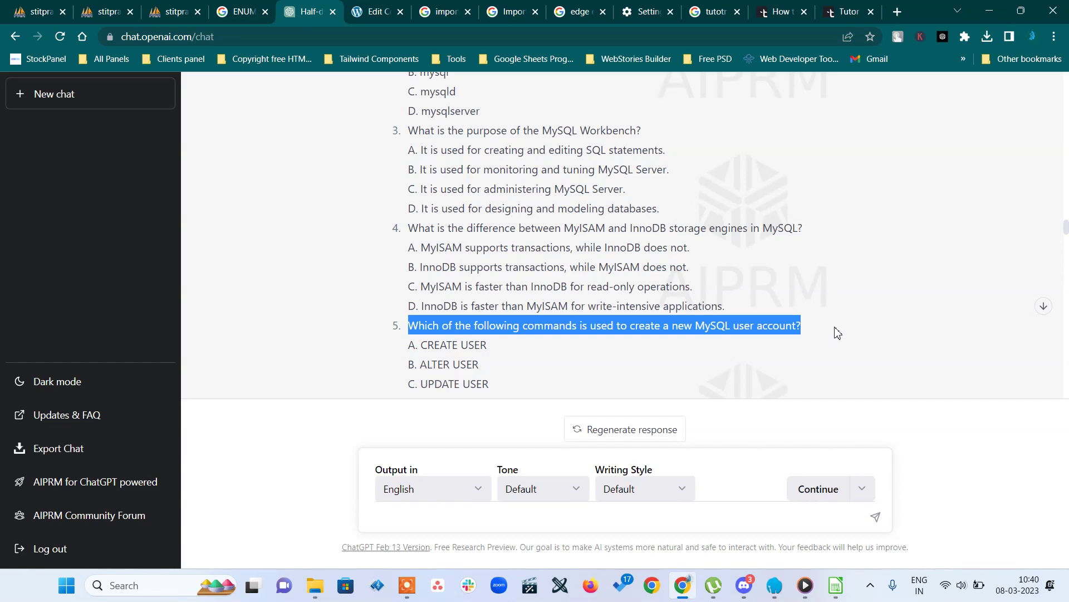
pyautogui.click(835, 585)
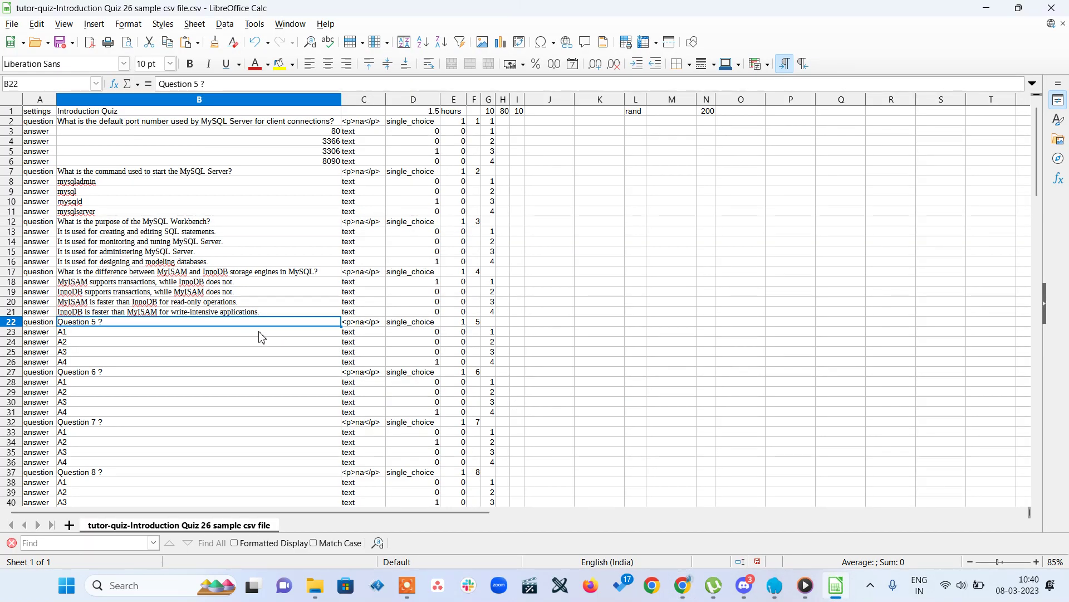
pyautogui.hotkey('ctrl', 'v')
# - Copy the fifth question's option A, "CREATE USER", from ChatGPT into B23 without its letter prefix
pyautogui.click(683, 585)
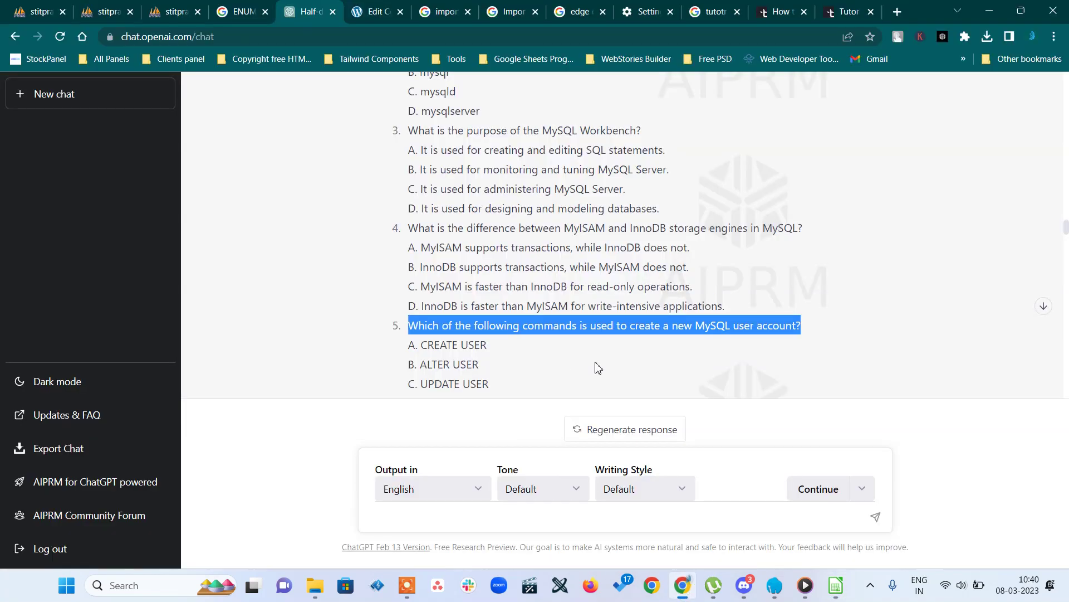
pyautogui.scroll(-1, 597, 367)
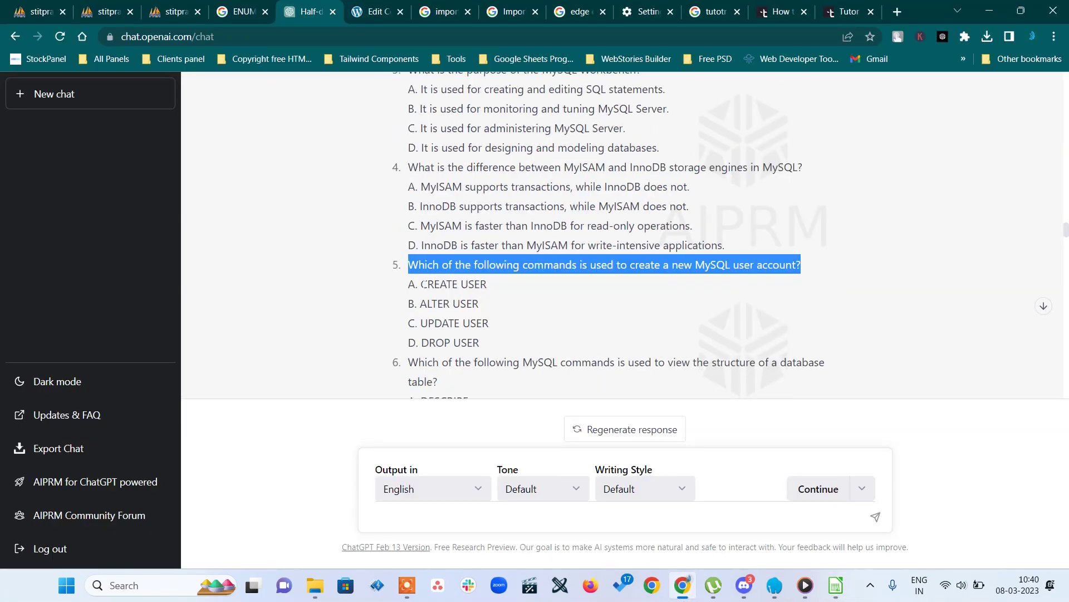
pyautogui.moveTo(422, 284); pyautogui.dragTo(503, 286)
pyautogui.hotkey('ctrl', 'c')
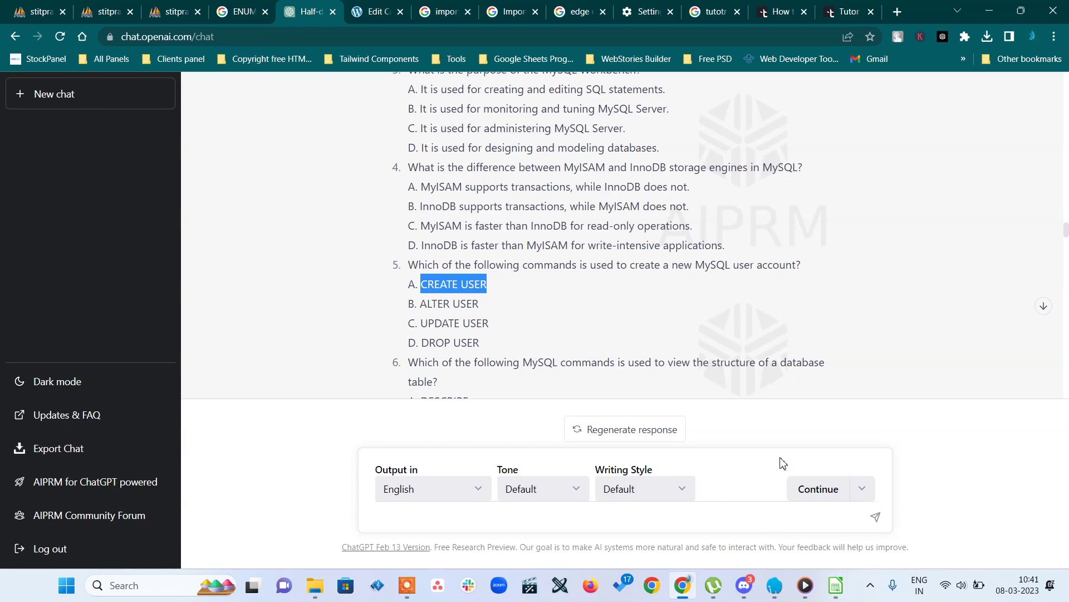
pyautogui.click(835, 585)
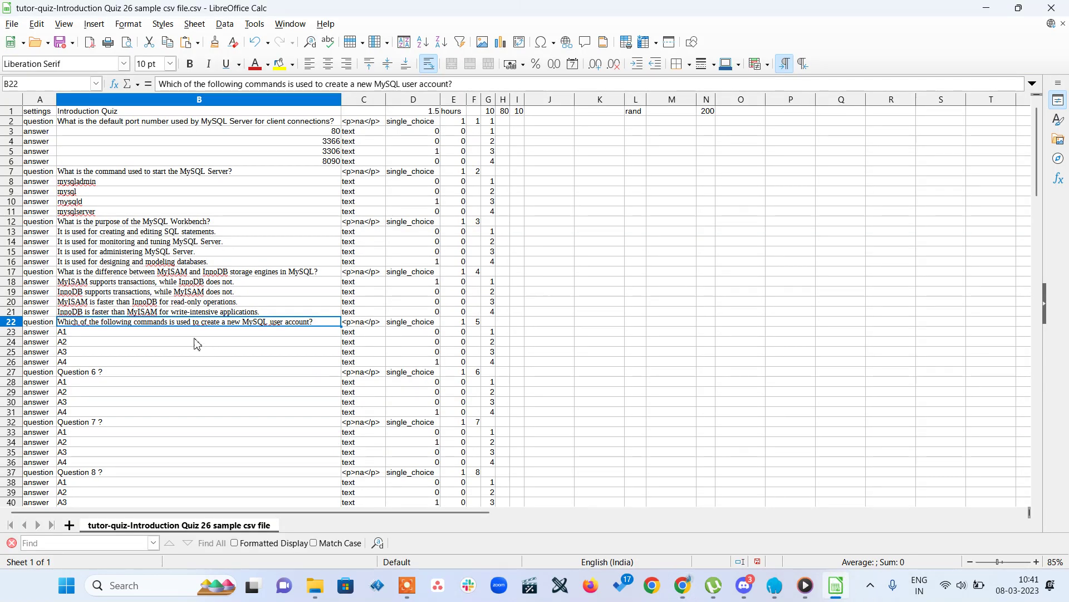
pyautogui.click(189, 330)
pyautogui.hotkey('ctrl', 'v')
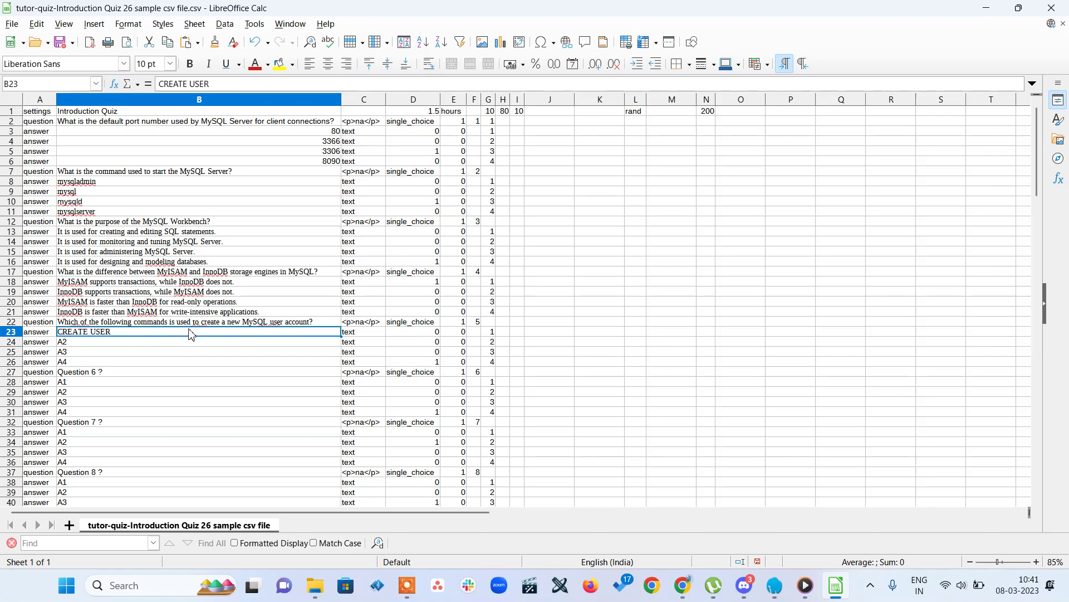
# - Copy the fifth question's option B, "ALTER USER", from ChatGPT into B24 in place of the A2 placeholder
pyautogui.click(694, 594)
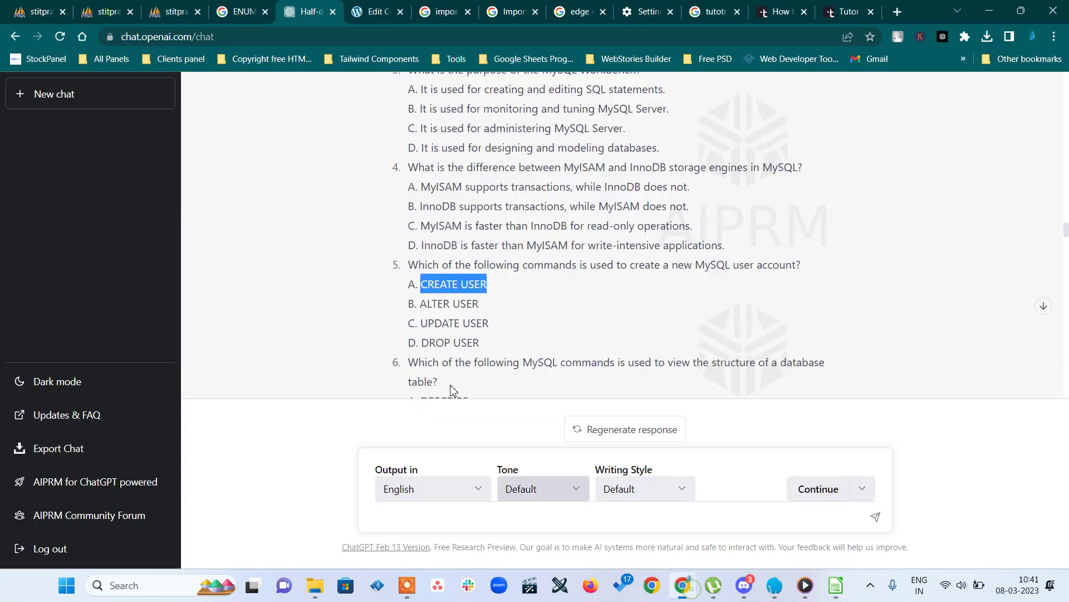
pyautogui.click(474, 303)
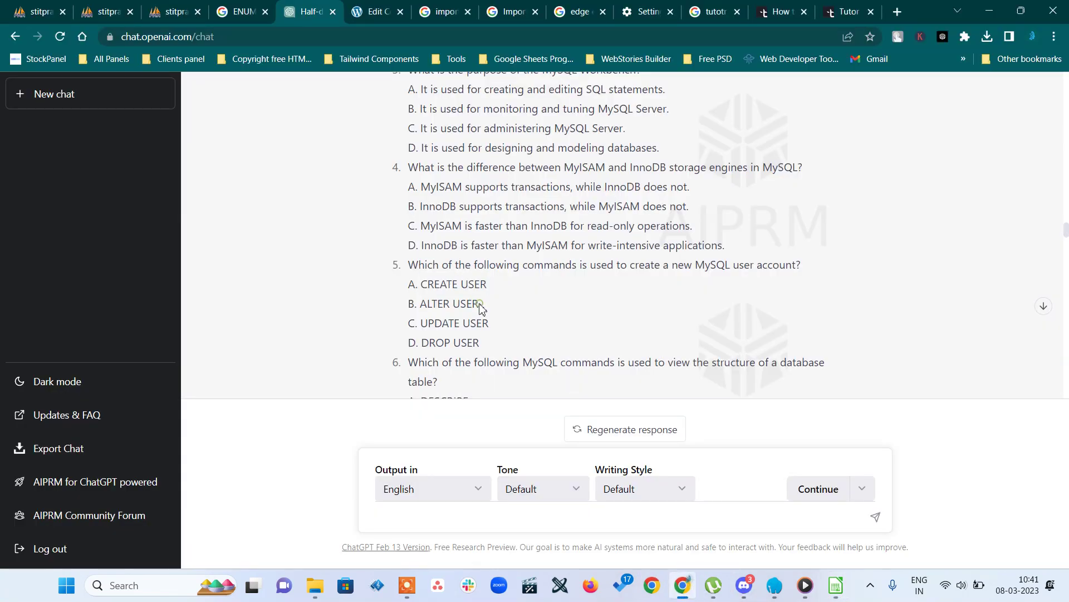
pyautogui.moveTo(479, 304); pyautogui.dragTo(420, 305)
pyautogui.hotkey('ctrl', 'c')
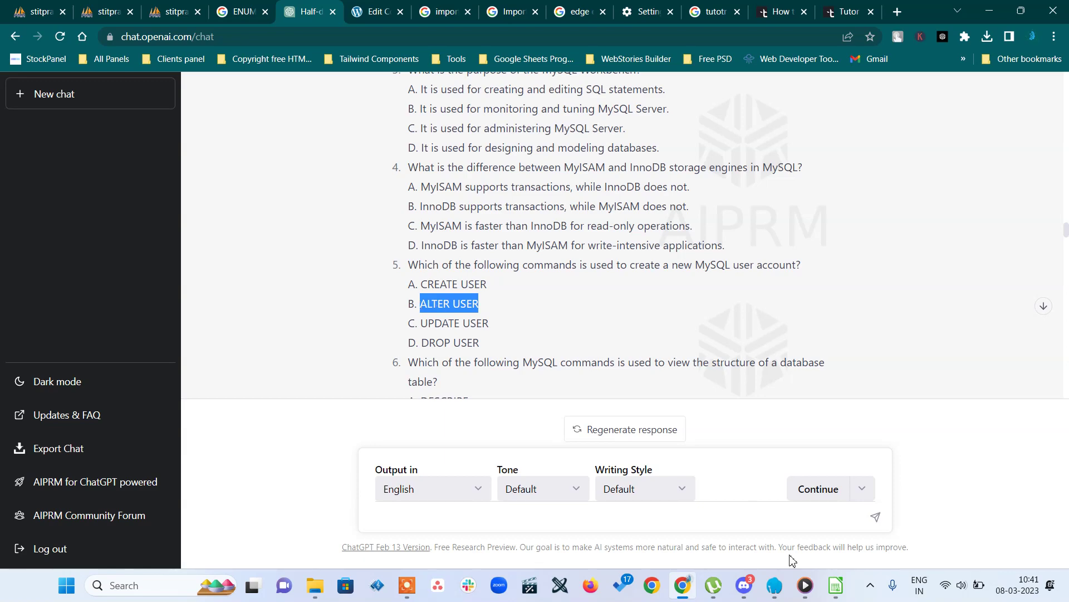
pyautogui.click(835, 585)
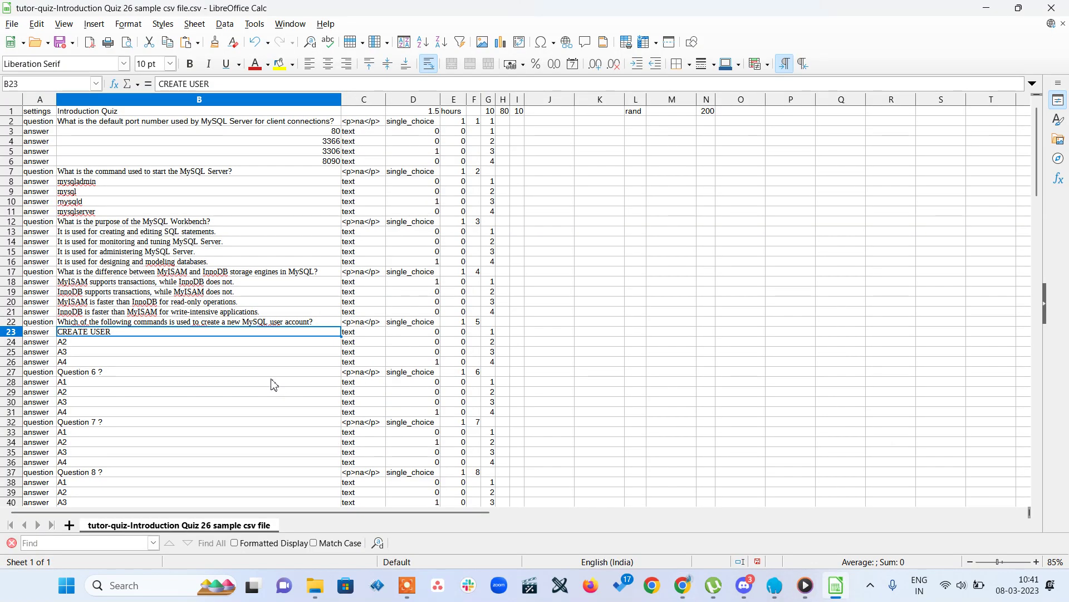
pyautogui.click(140, 345)
pyautogui.hotkey('ctrl', 'v')
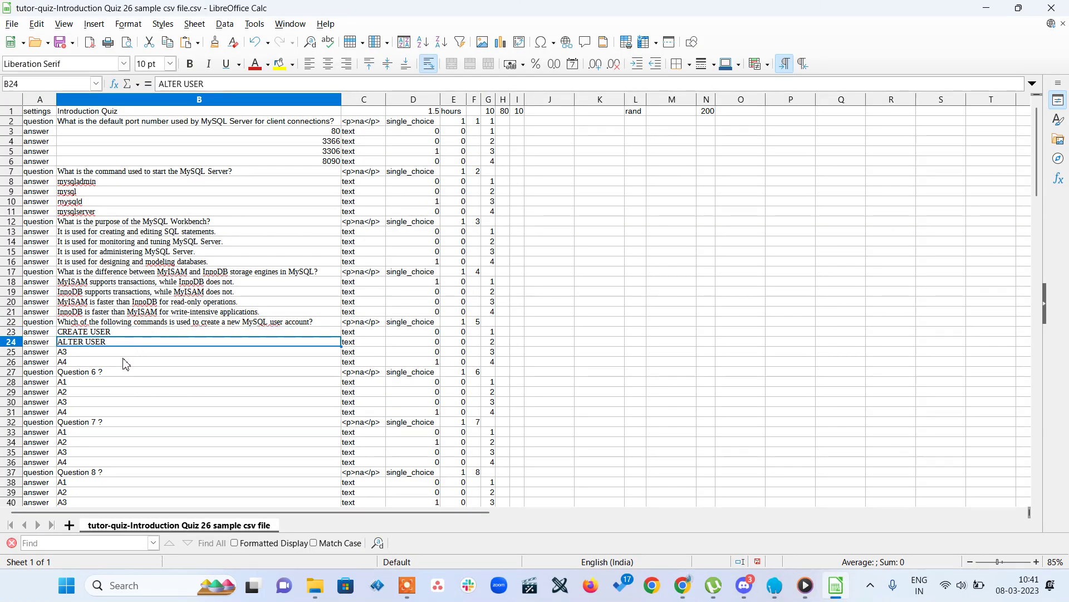
# - Paste the copied "ALTER USER" text over the A4 and A3 placeholders in B26 and B25
pyautogui.click(124, 362)
pyautogui.hotkey('ctrl', 'v')
pyautogui.click(108, 344)
pyautogui.click(107, 353)
pyautogui.hotkey('ctrl', 'v')
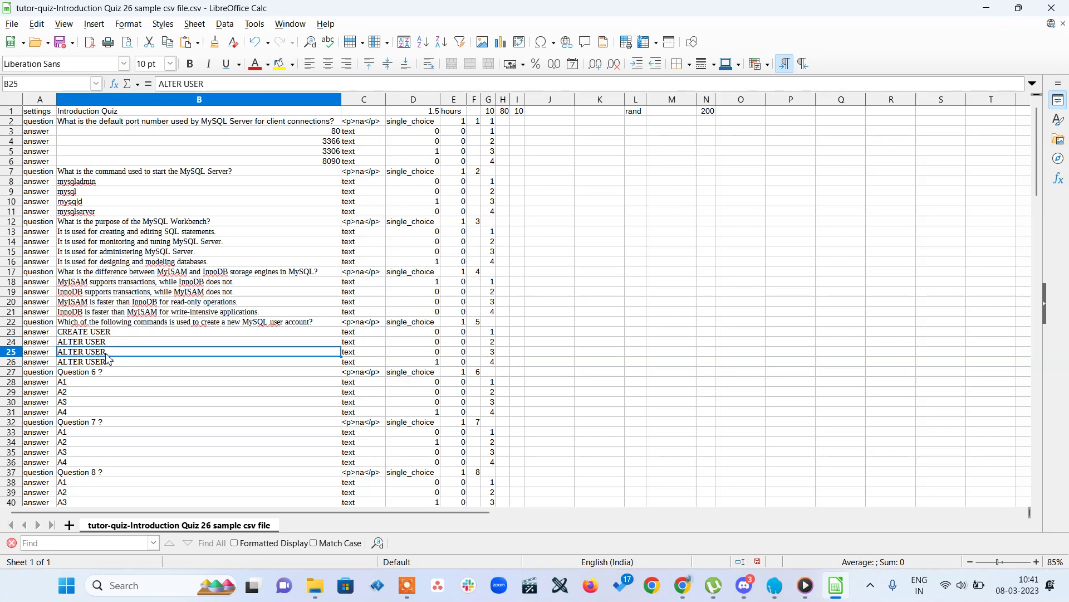
# - Edit the fifth question's option C in B25 to read "UPDATE USER"
pyautogui.doubleClick(82, 357)
pyautogui.press('BackSpace')
pyautogui.press('BackSpace')
pyautogui.press('BackSpace')
pyautogui.press('BackSpace')
pyautogui.press('BackSpace')
pyautogui.press('BackSpace')
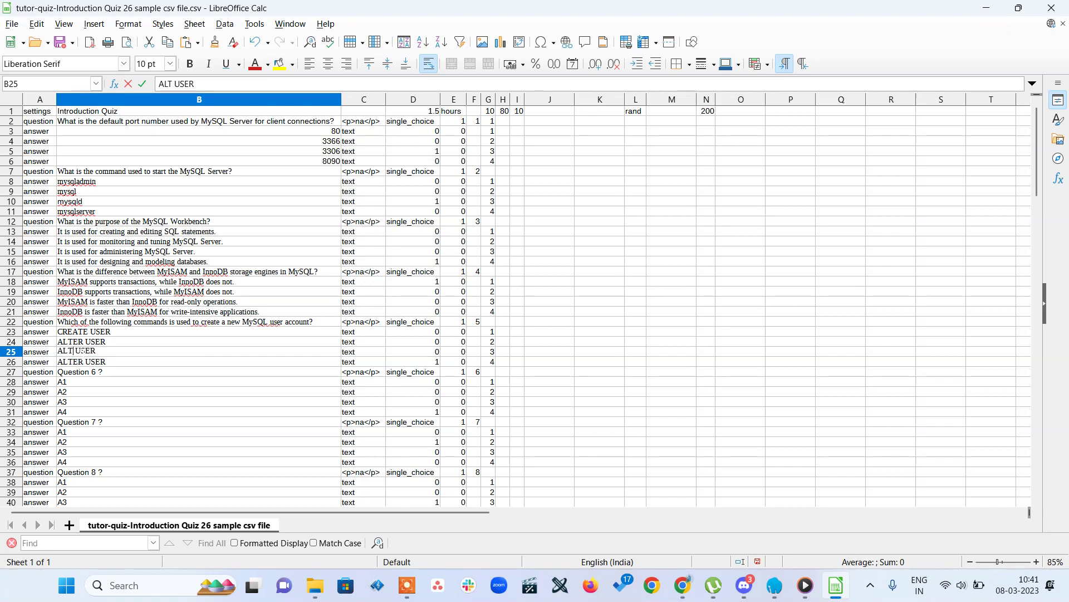
pyautogui.write('updat')
pyautogui.press('BackSpace')
pyautogui.press('BackSpace')
pyautogui.press('BackSpace')
pyautogui.press('BackSpace')
pyautogui.press('BackSpace')
pyautogui.write('UPDATE')
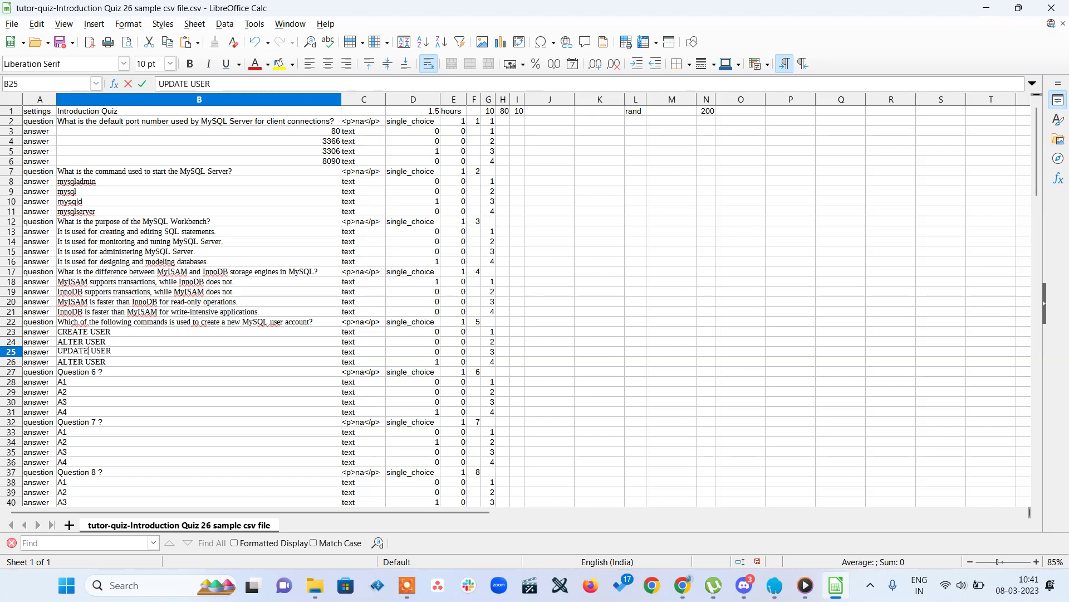
# - Edit the fifth question's option D in B26 to read "DROP USER"
pyautogui.click(82, 363)
pyautogui.doubleClick(81, 363)
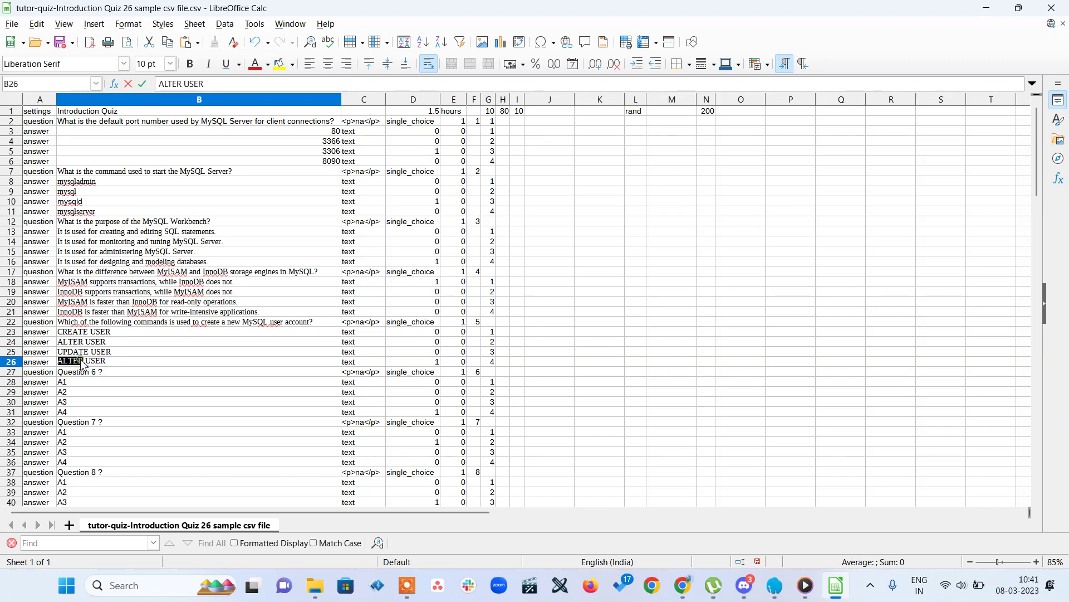
pyautogui.write('DROP')
pyautogui.click(365, 352)
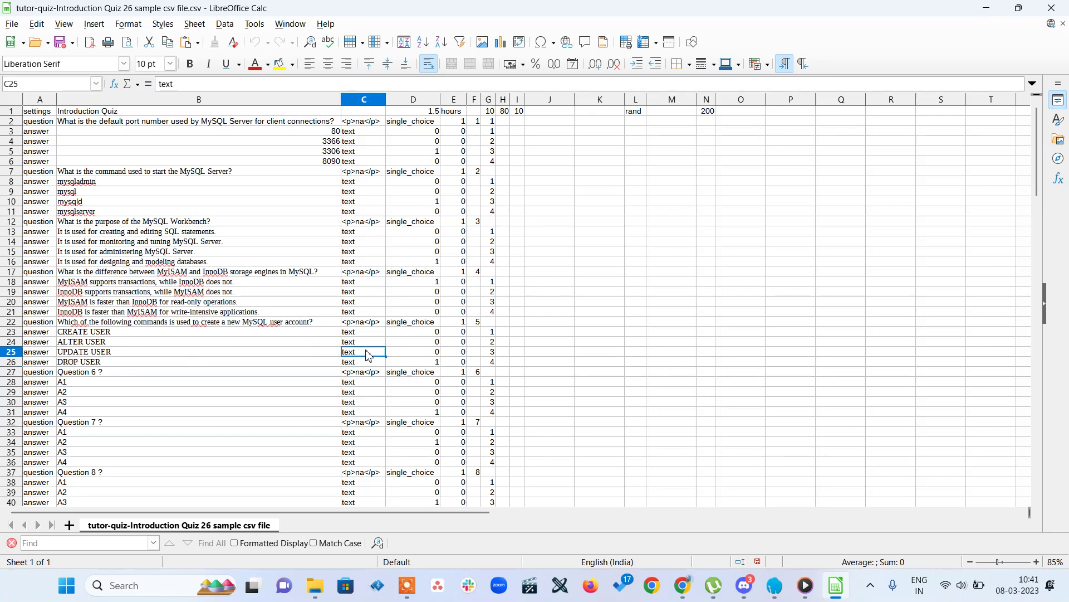
# - Check question 5 in ChatGPT's answer list, and set the correct-answer flags to 1 in D25 and 0 in D26
pyautogui.click(421, 332)
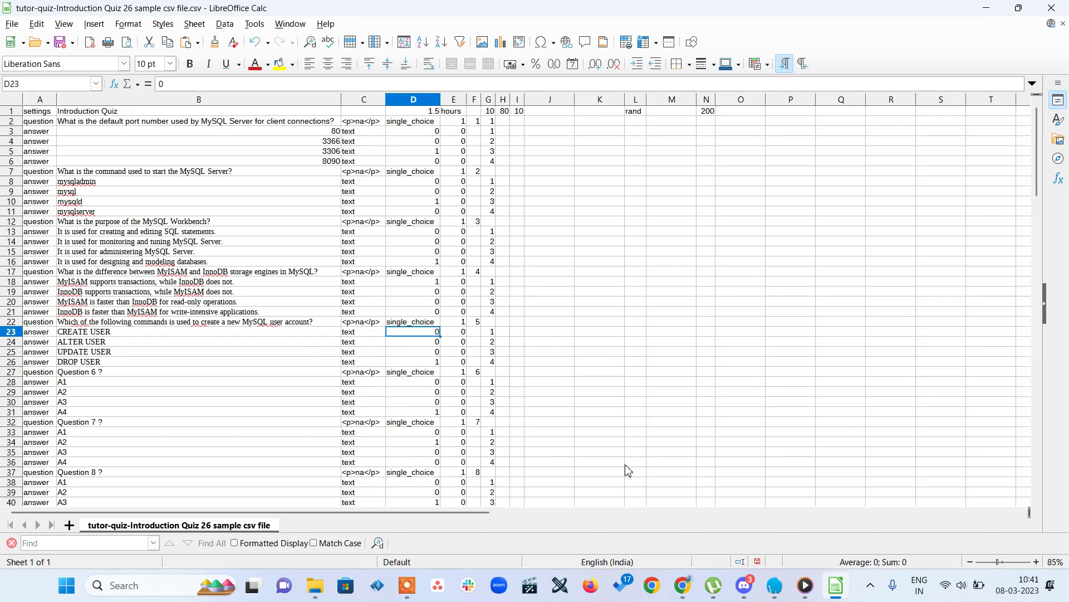
pyautogui.click(686, 591)
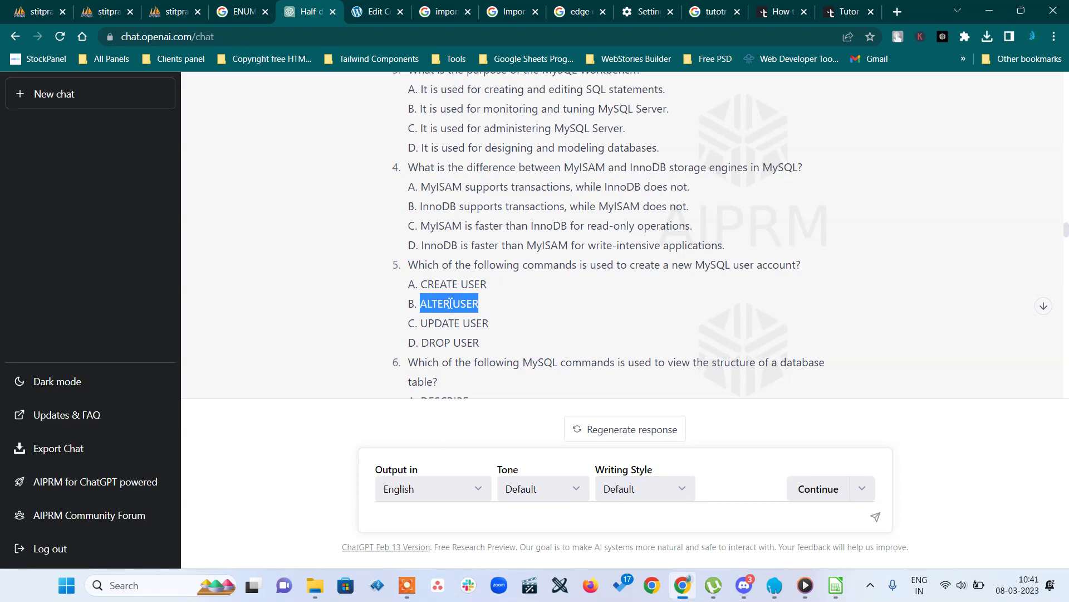
pyautogui.scroll(-20, 639, 310)
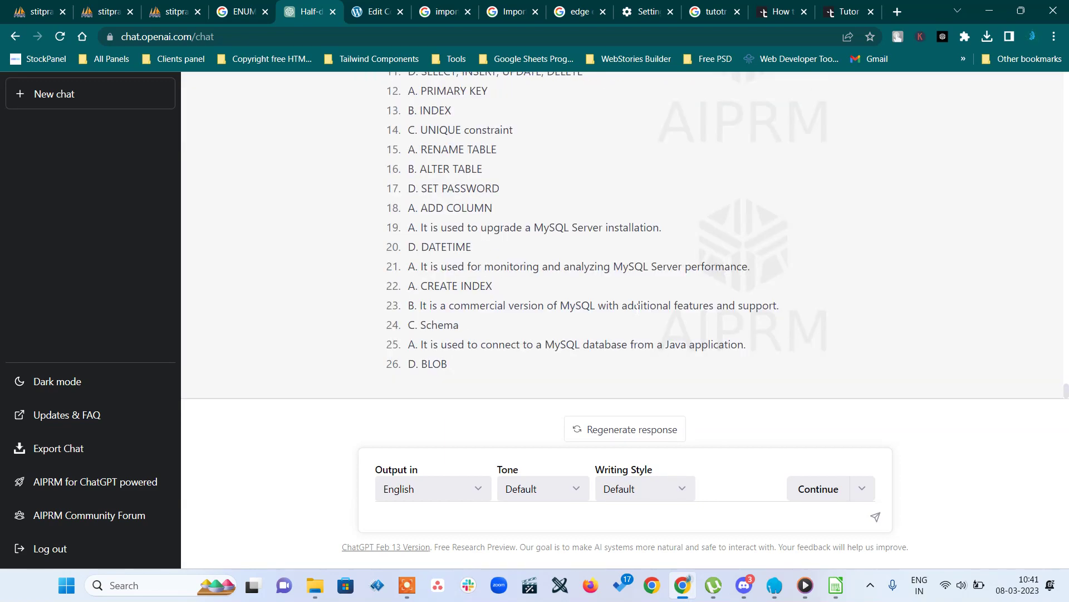
pyautogui.scroll(5, 638, 306)
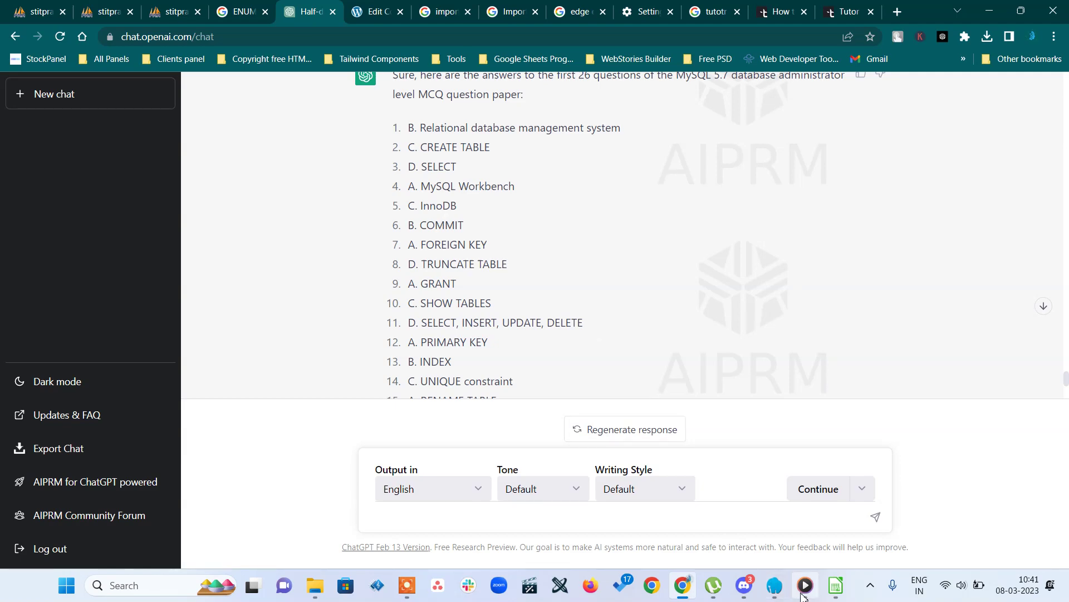
pyautogui.click(836, 585)
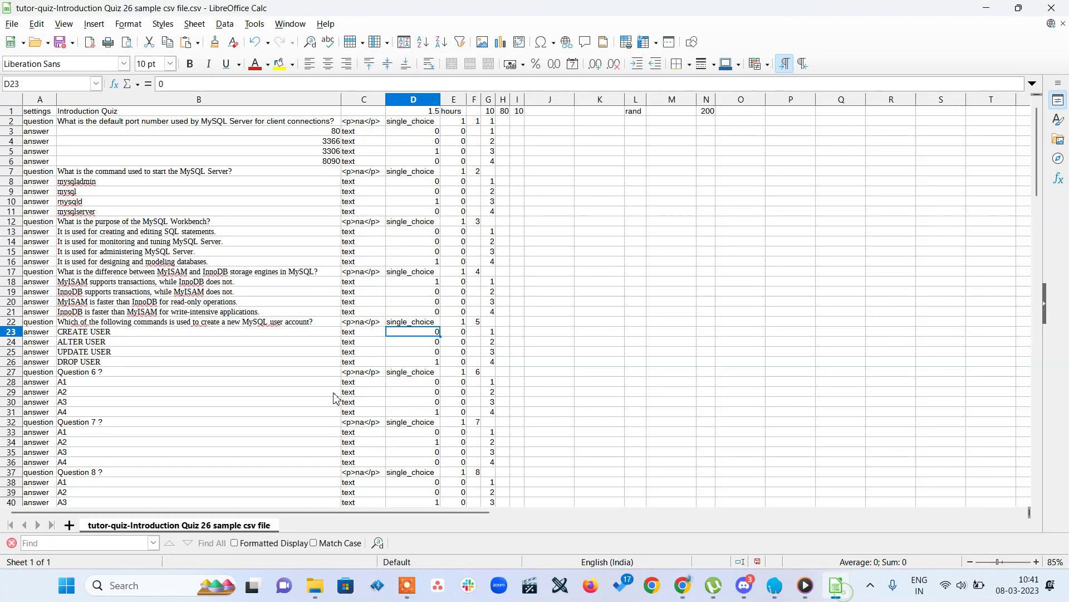
pyautogui.click(114, 312)
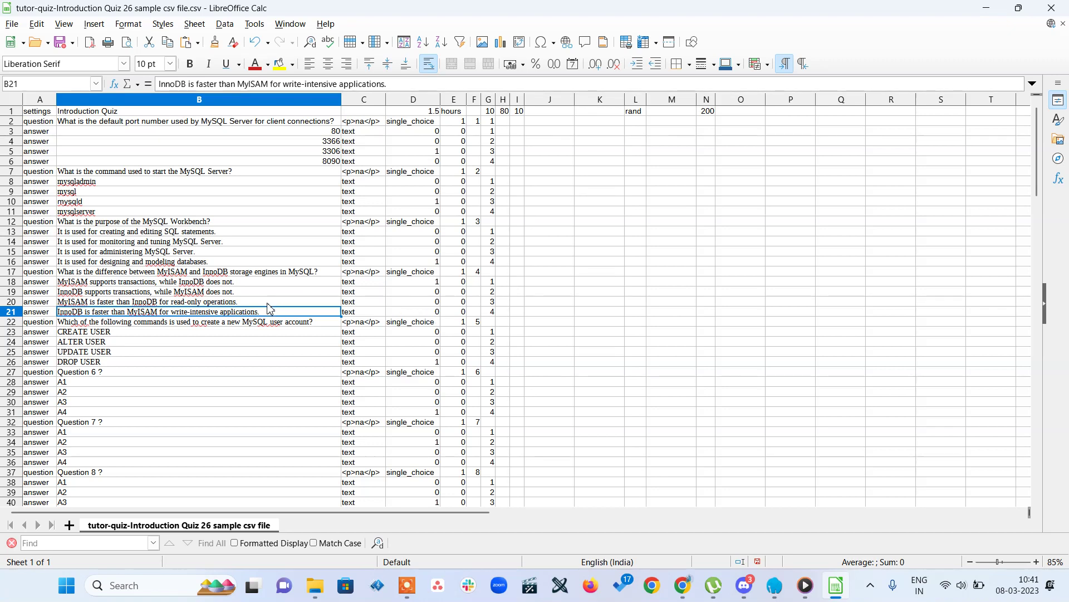
pyautogui.click(163, 353)
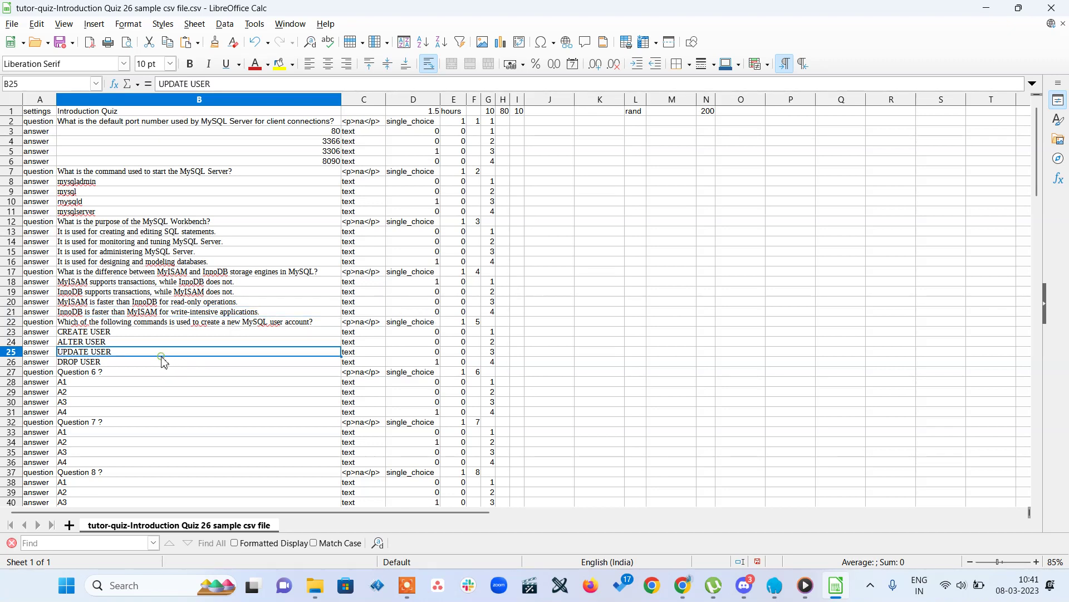
pyautogui.click(438, 355)
pyautogui.write('1')
pyautogui.press('Return')
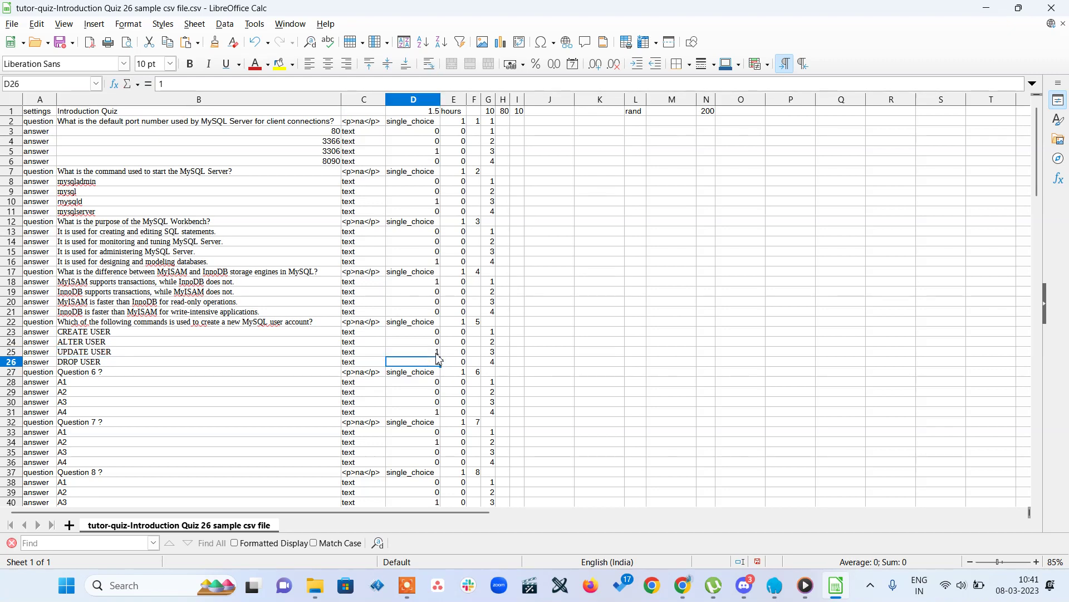
pyautogui.write('0')
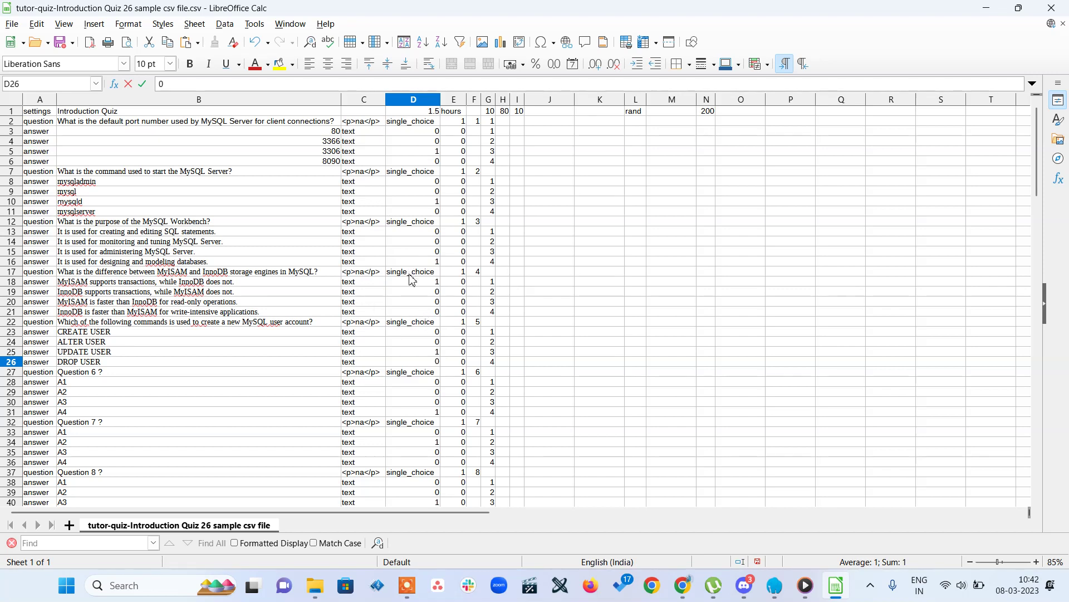
pyautogui.click(258, 386)
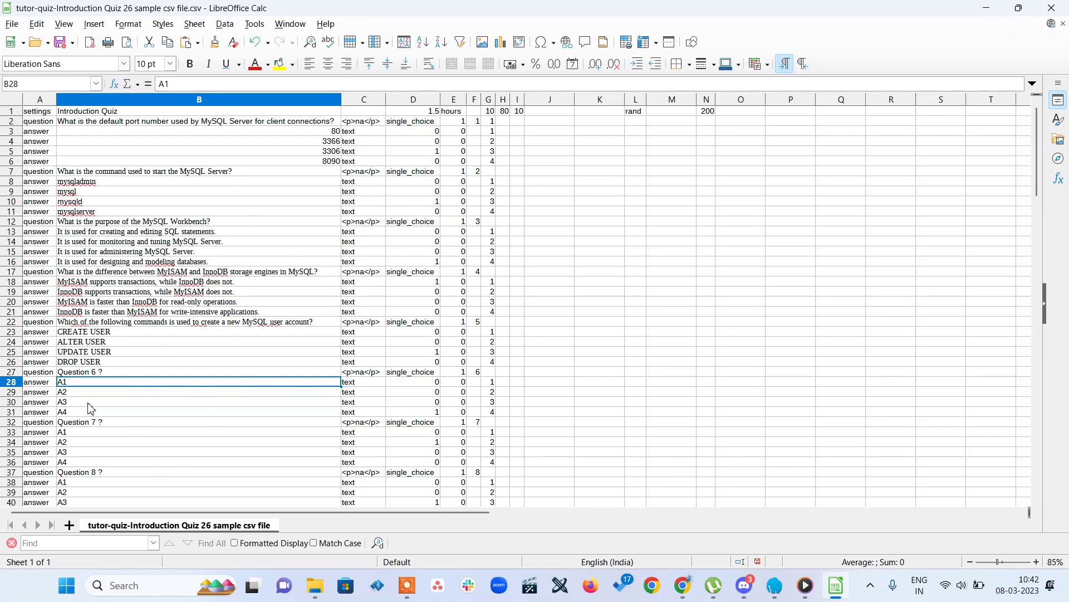
# - Save the quiz sheet under the new name 12345 in the Downloads folder, keeping the Text CSV format
pyautogui.scroll(-14, 190, 434)
pyautogui.scroll(14, 190, 434)
pyautogui.click(12, 25)
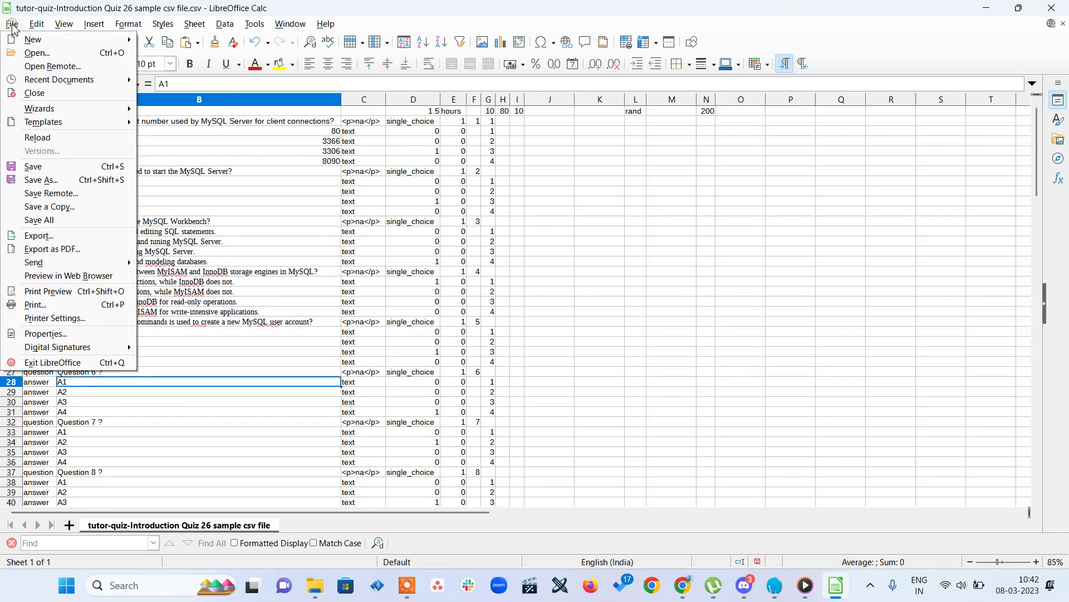
pyautogui.click(83, 180)
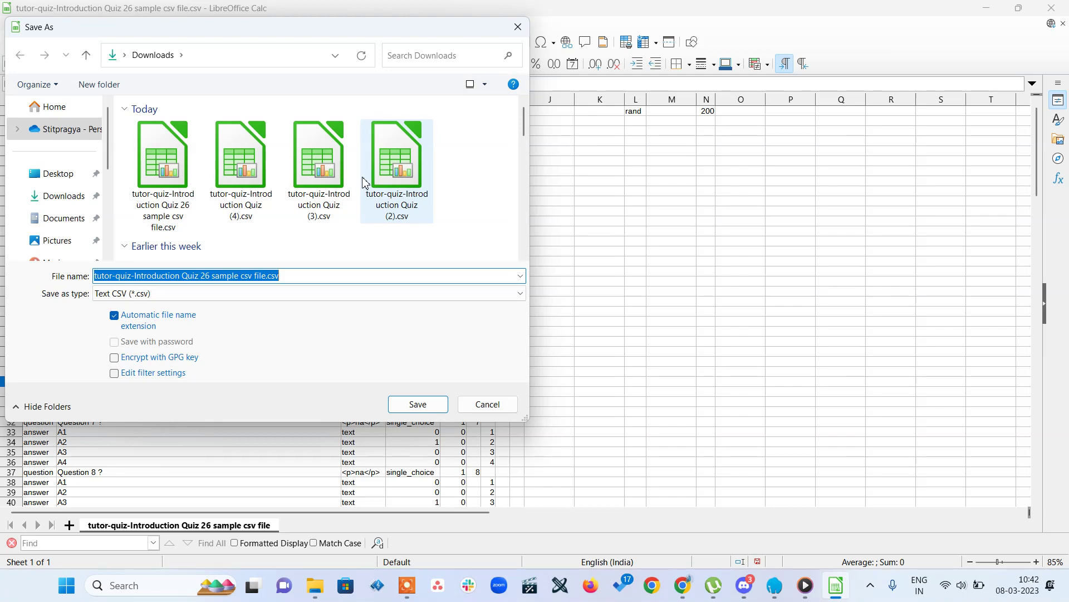
pyautogui.write('12345')
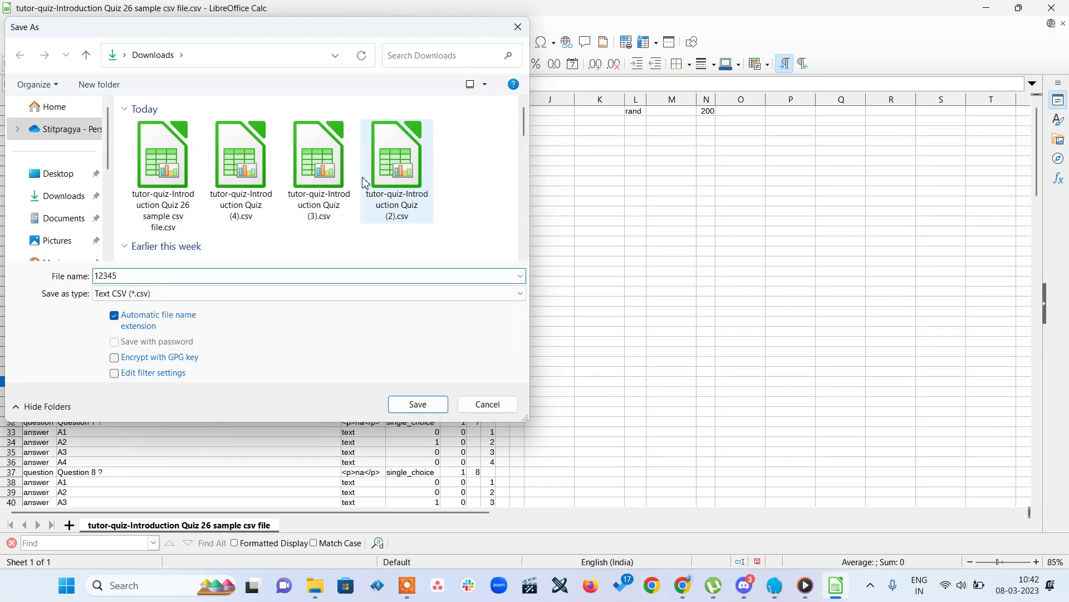
pyautogui.press('Return')
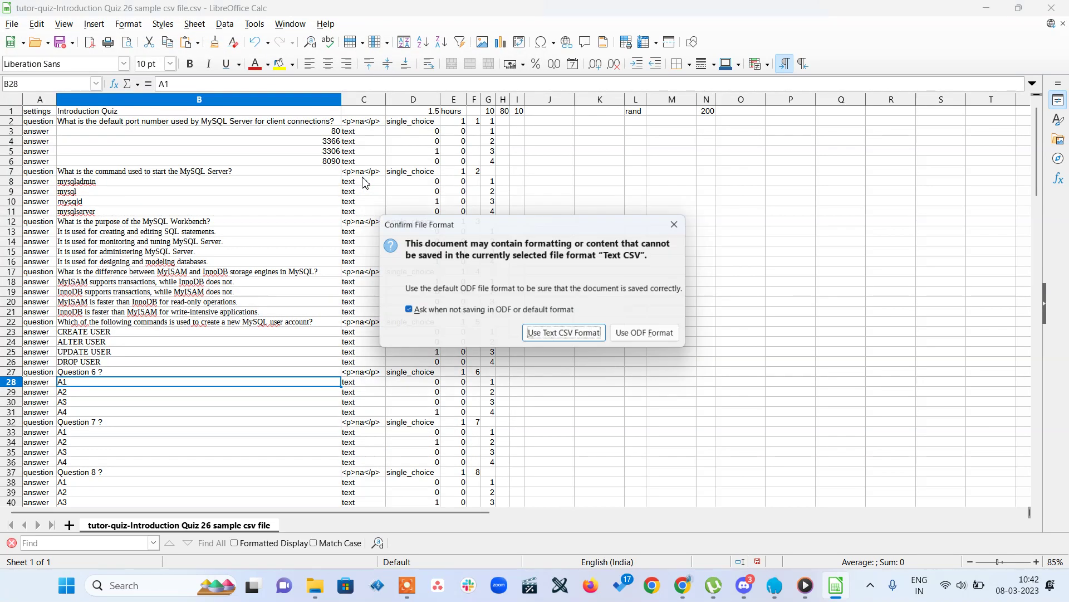
pyautogui.click(564, 331)
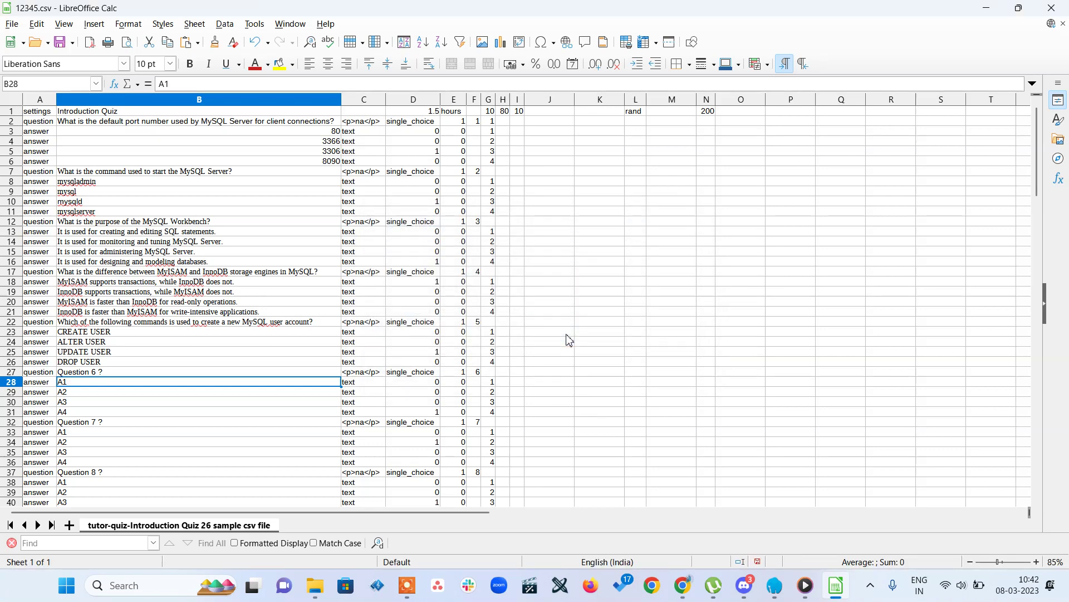
# - In Chrome's WordPress course editor, delete the existing Introduction Quiz from the Introduction topic and import 12345.csv in its place
pyautogui.click(688, 596)
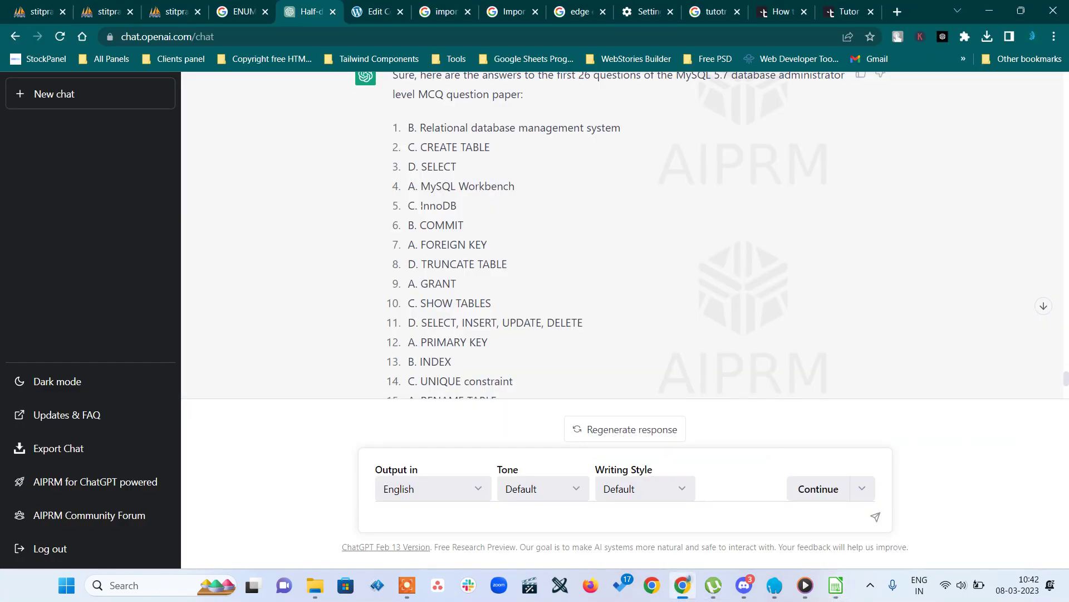
pyautogui.click(382, 13)
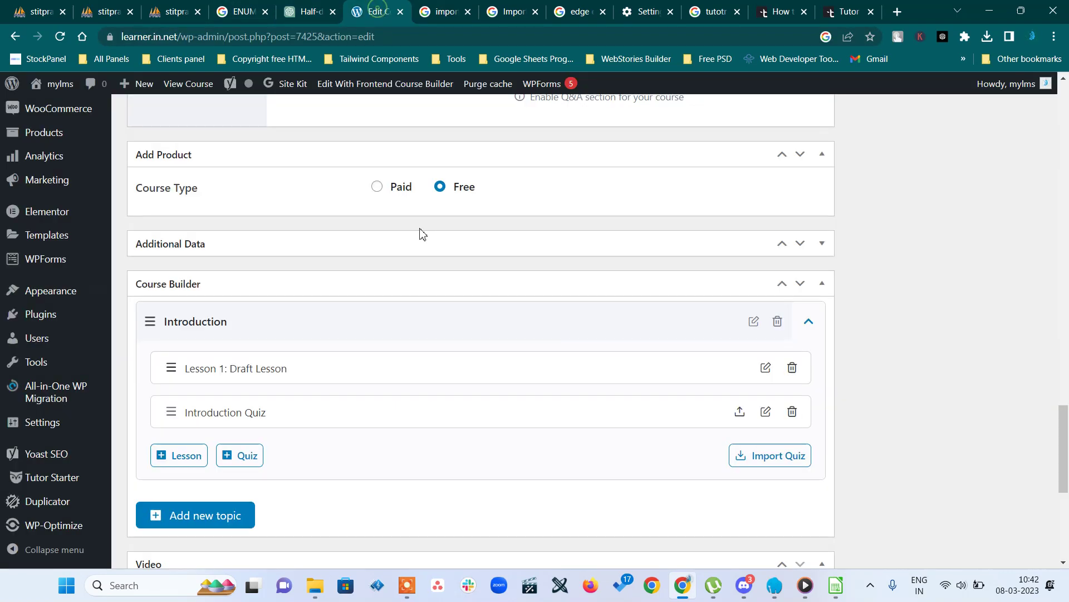
pyautogui.scroll(-1, 536, 460)
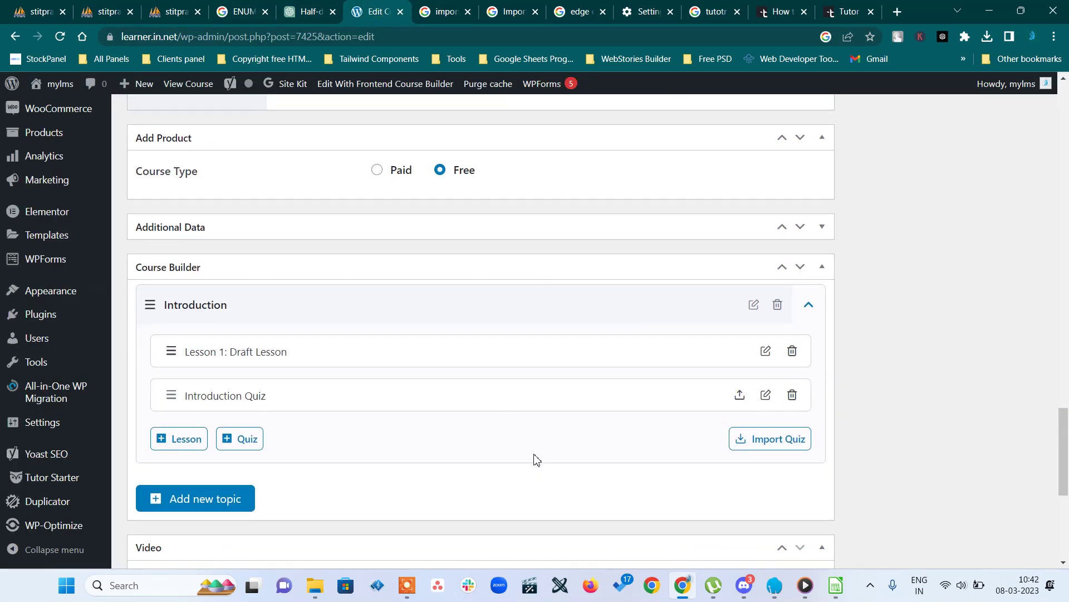
pyautogui.click(793, 396)
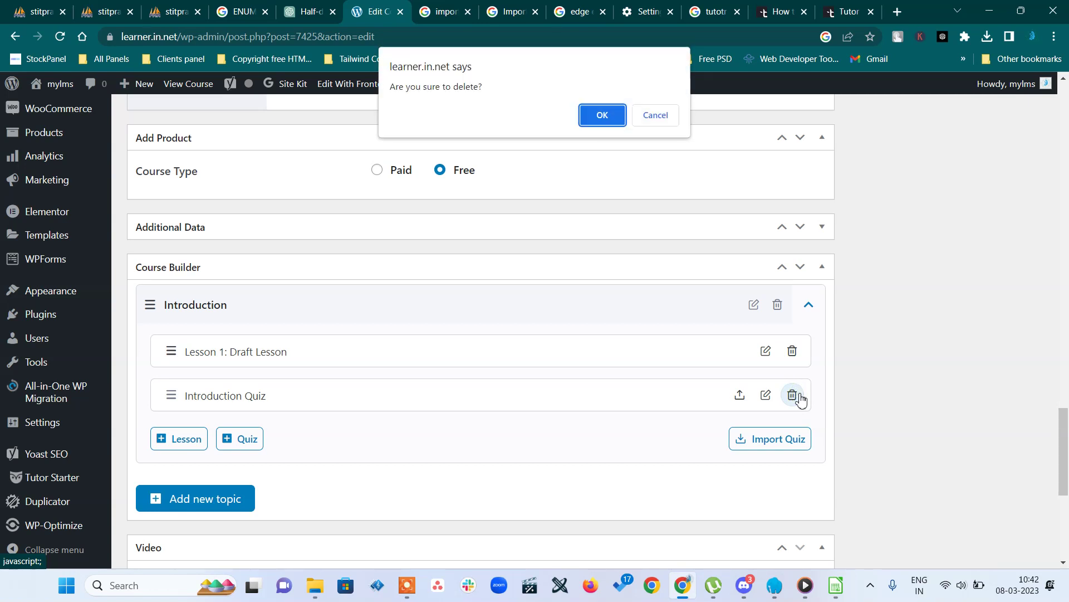
pyautogui.click(603, 116)
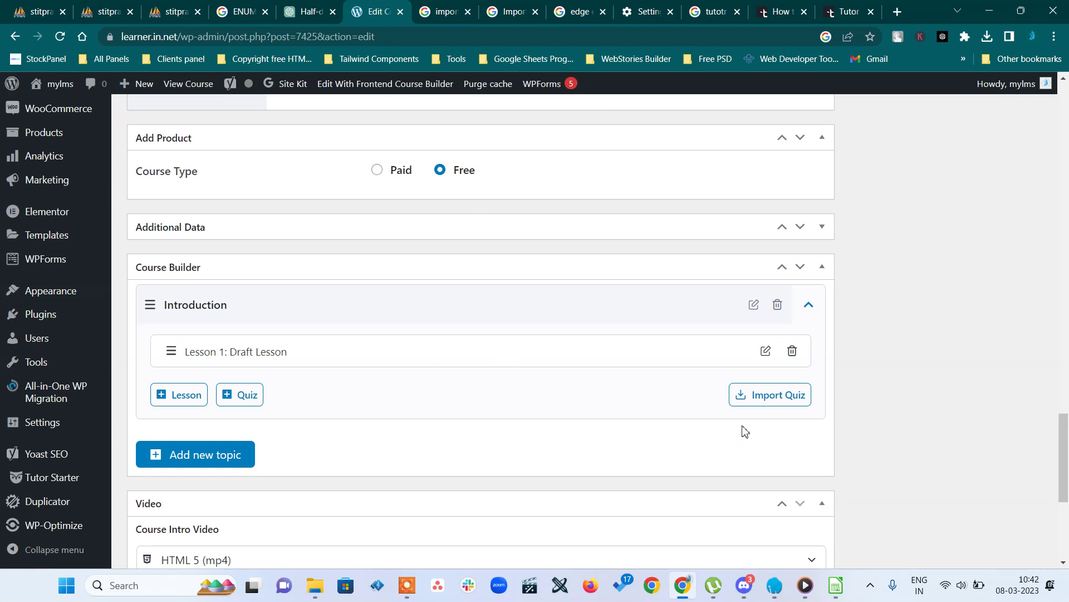
pyautogui.click(776, 394)
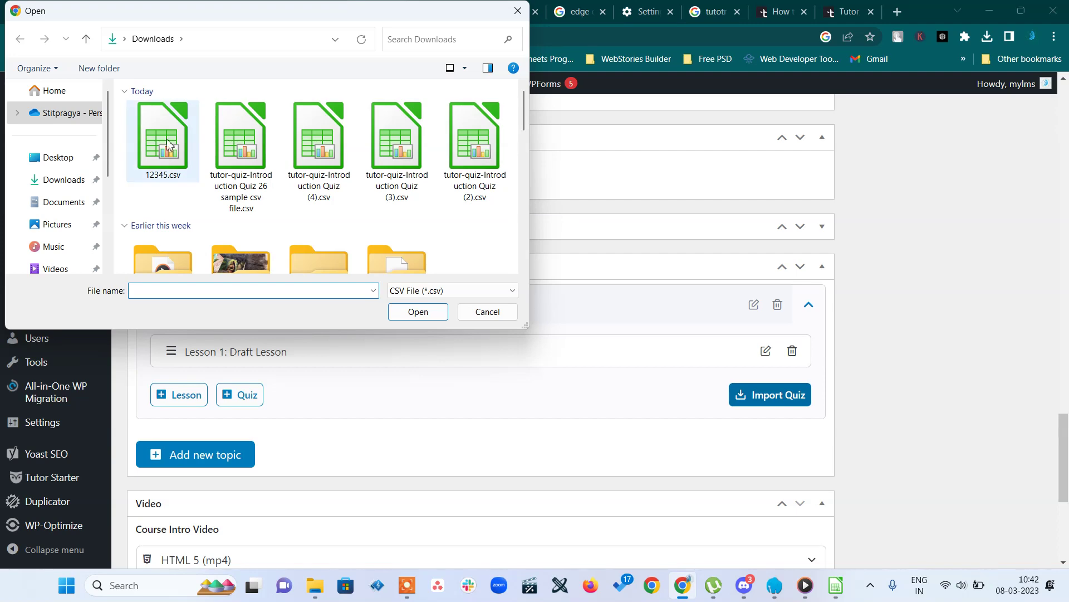
pyautogui.doubleClick(166, 141)
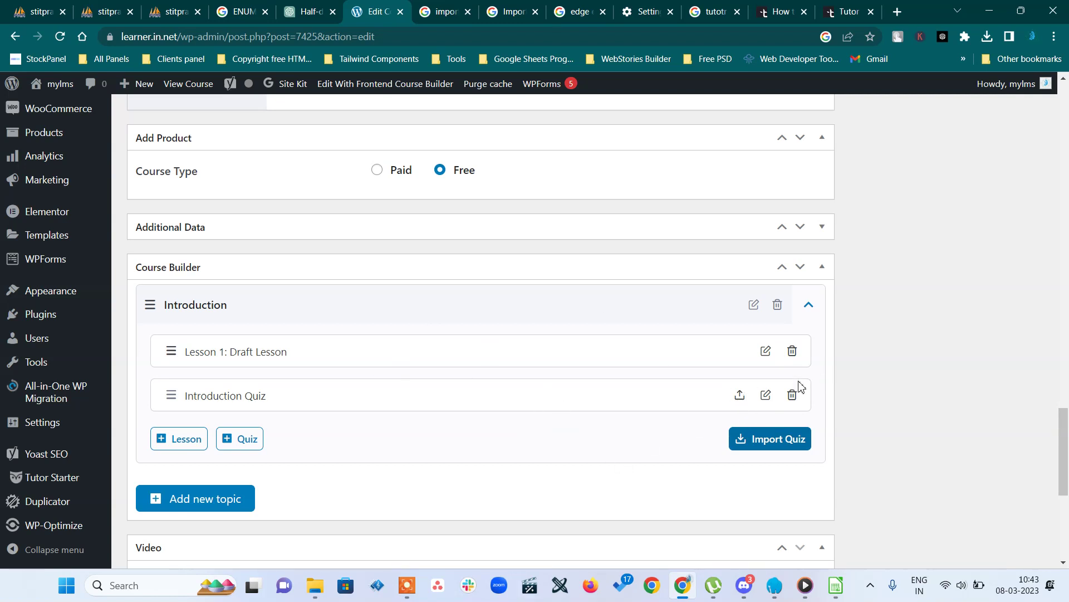
# - Open the imported Introduction Quiz for editing, keep its title and empty summary, and review its question list through Question 26
pyautogui.click(766, 395)
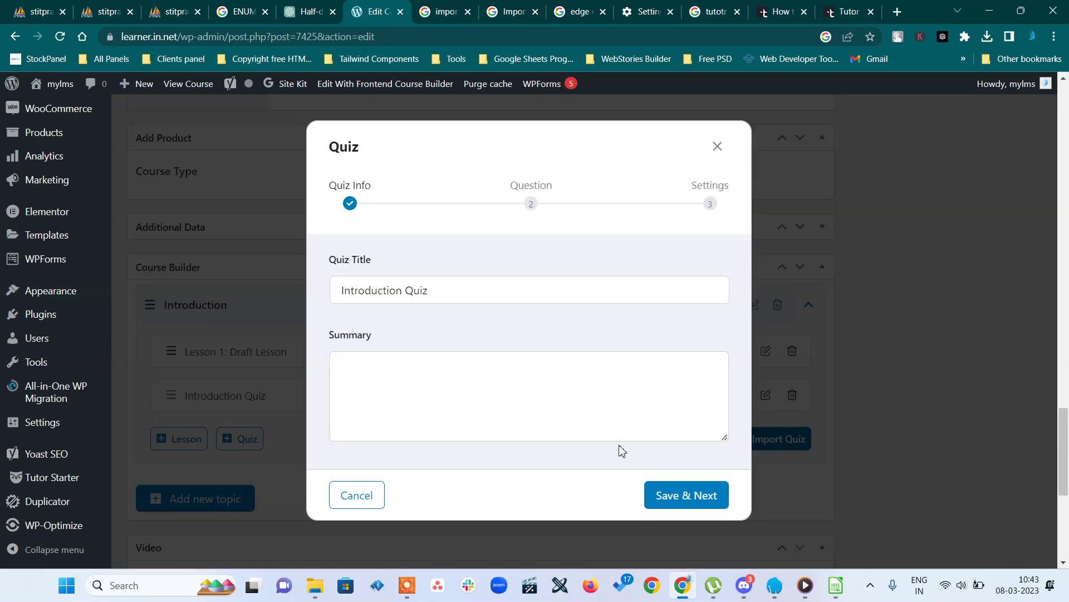
pyautogui.click(493, 406)
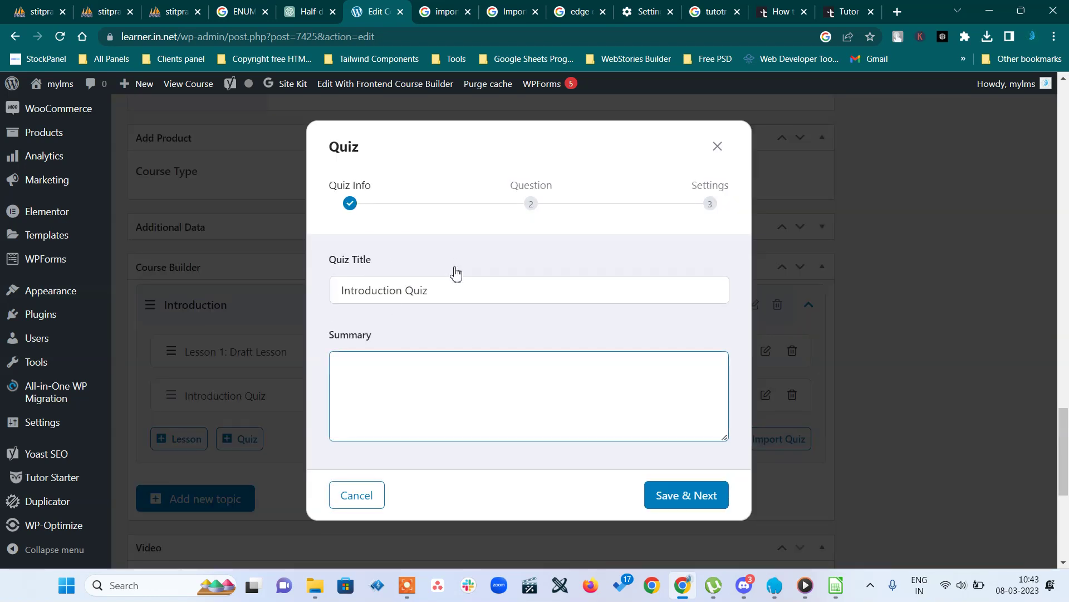
pyautogui.click(674, 506)
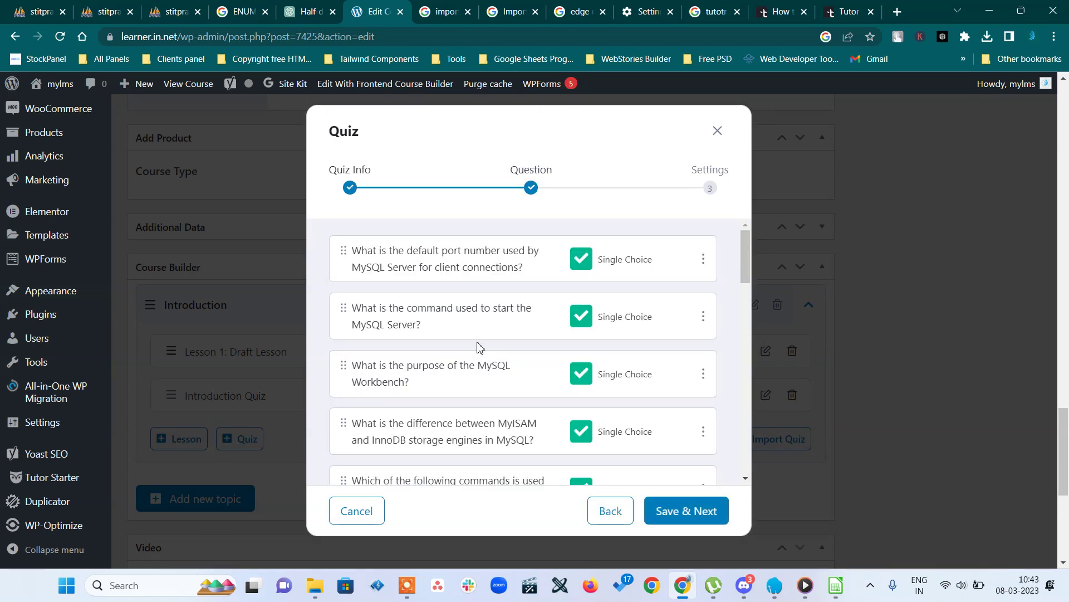
pyautogui.scroll(-3, 477, 346)
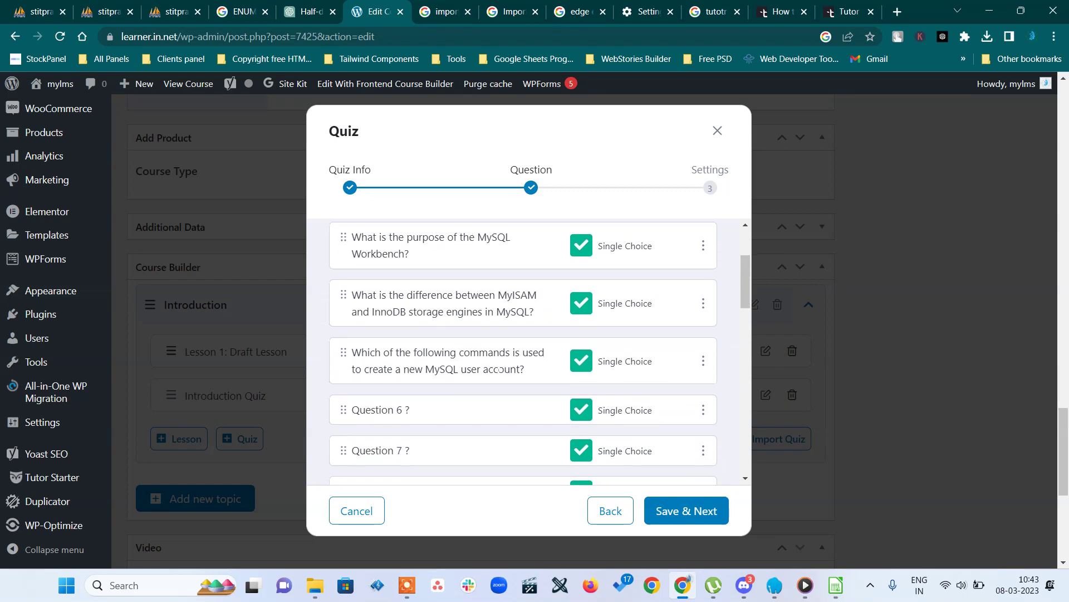
pyautogui.scroll(-5, 498, 440)
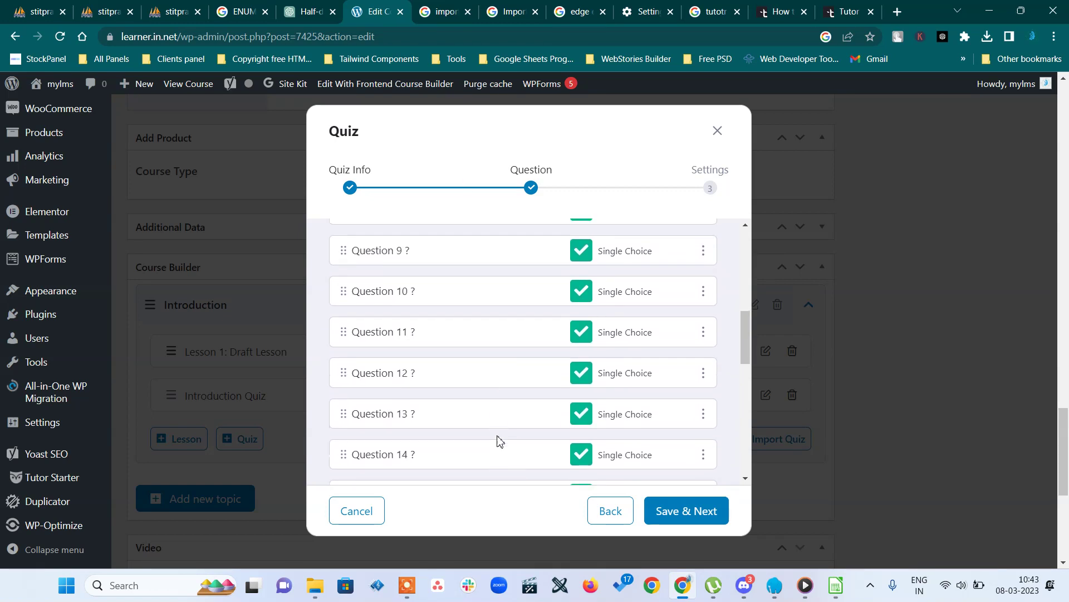
pyautogui.scroll(-10, 499, 440)
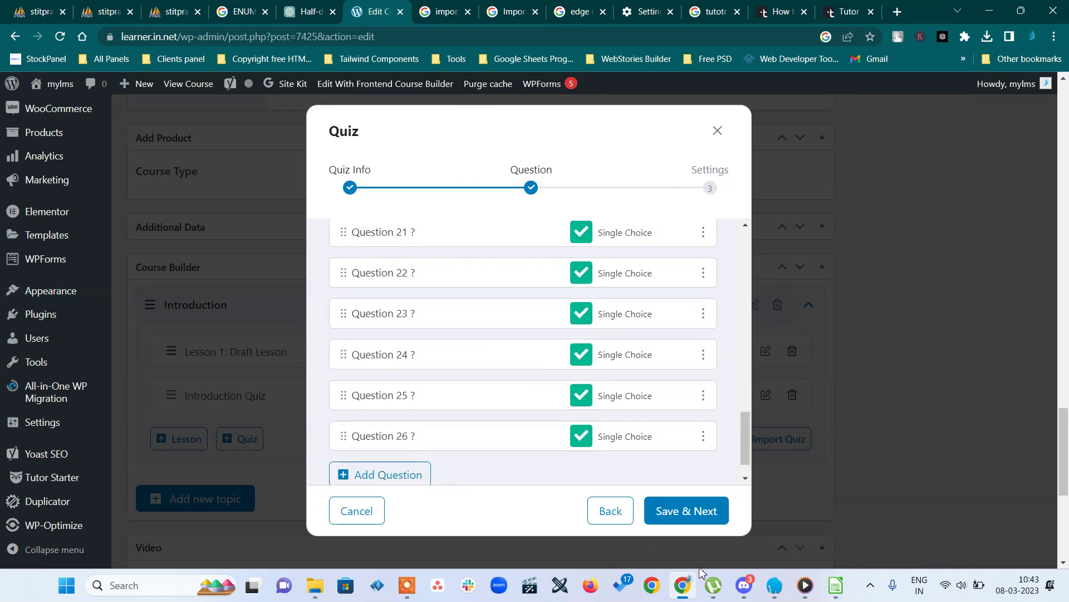
# - Switch to LibreOffice Calc and select the Question 26 rows A127:G131 at the end of the sheet for comparison
pyautogui.click(836, 585)
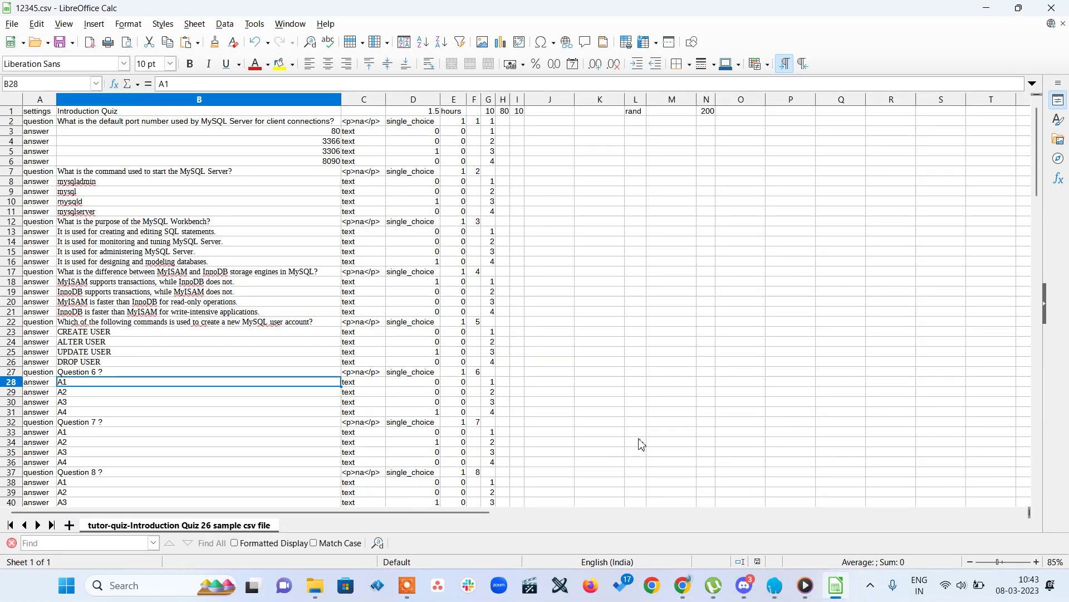
pyautogui.scroll(-20, 641, 444)
pyautogui.scroll(10, 641, 444)
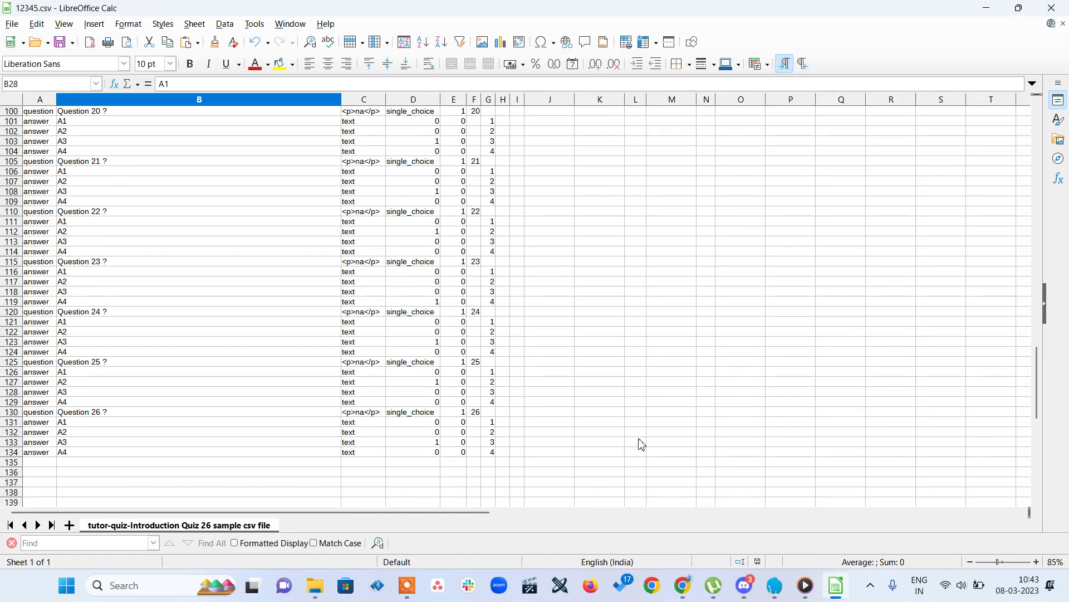
pyautogui.moveTo(490, 452); pyautogui.dragTo(28, 417)
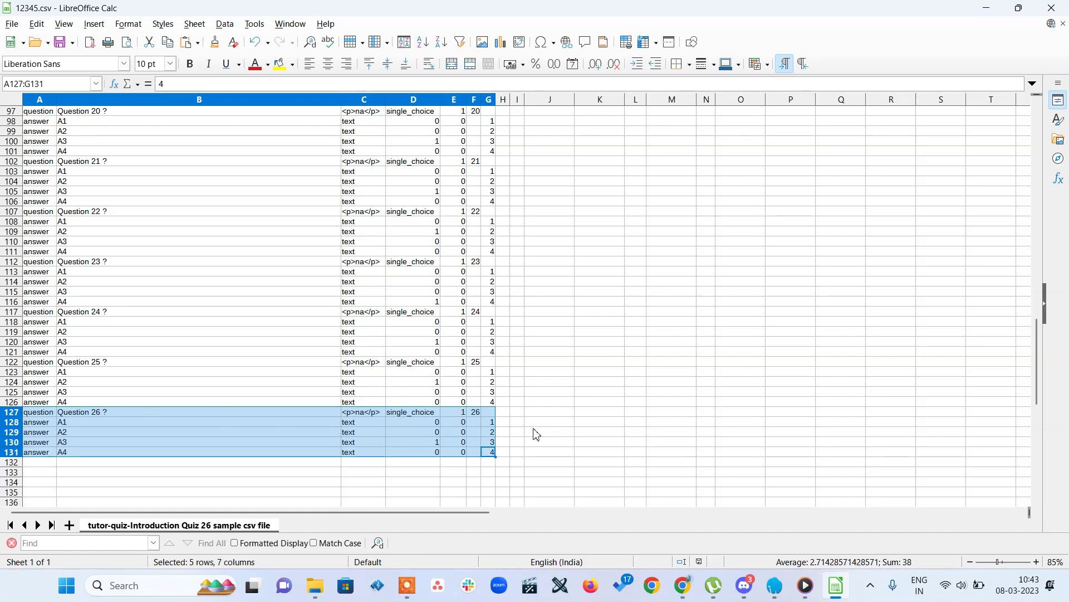
# - Back in Chrome, open the imported question "What is the command used to start the MySQL Server?" and examine its settings, description and answers
pyautogui.click(683, 585)
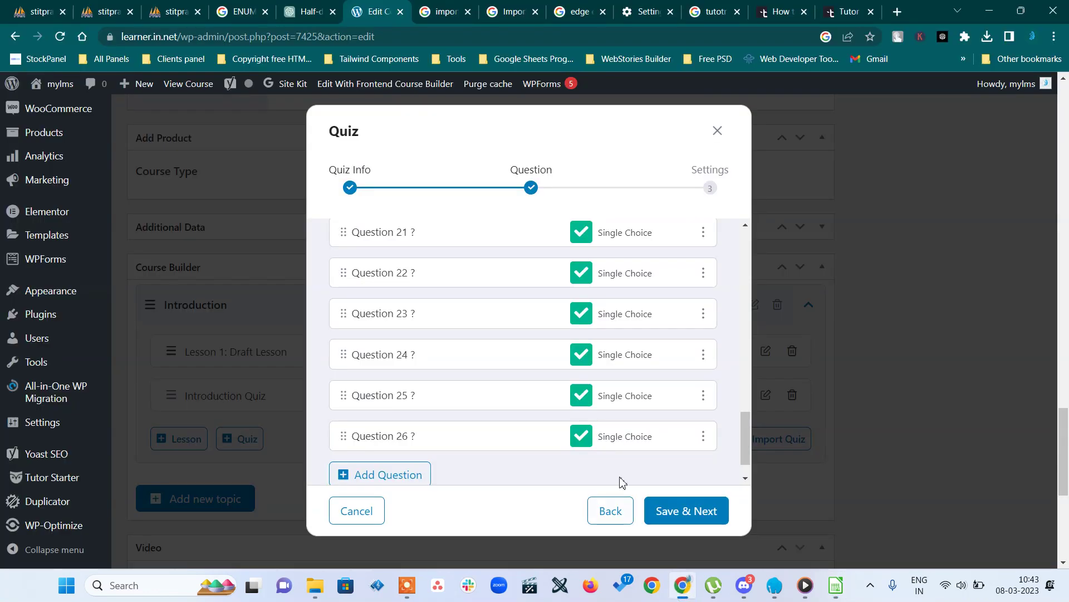
pyautogui.scroll(7, 659, 386)
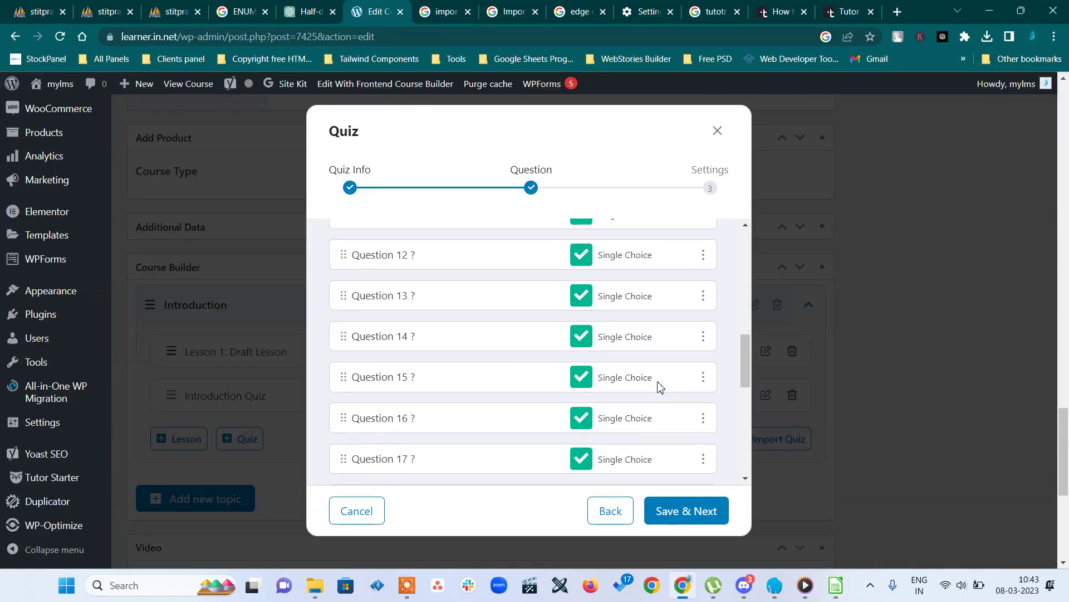
pyautogui.scroll(8, 643, 317)
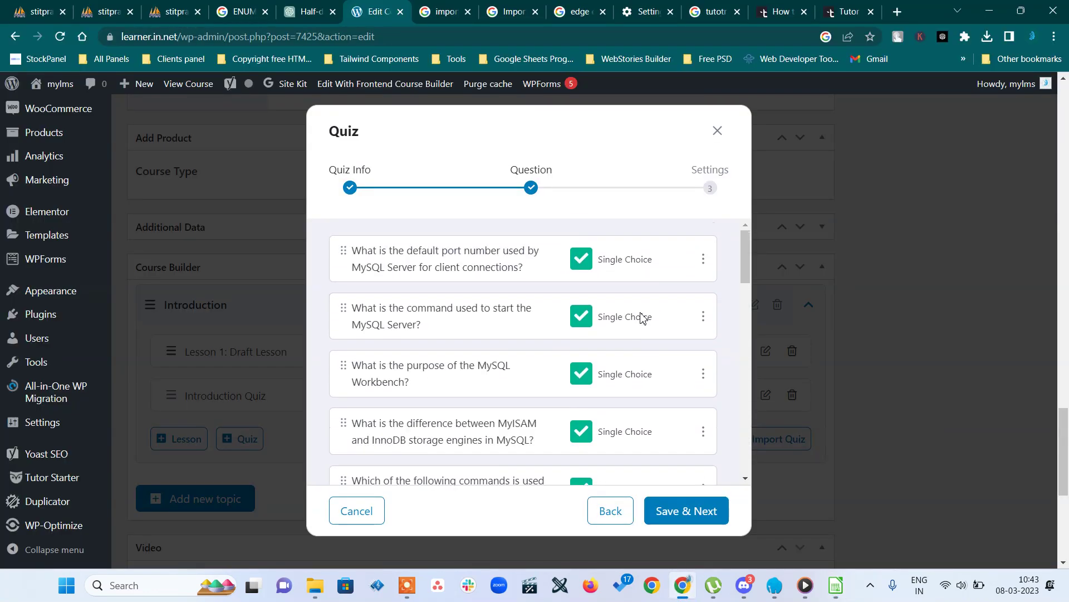
pyautogui.click(704, 260)
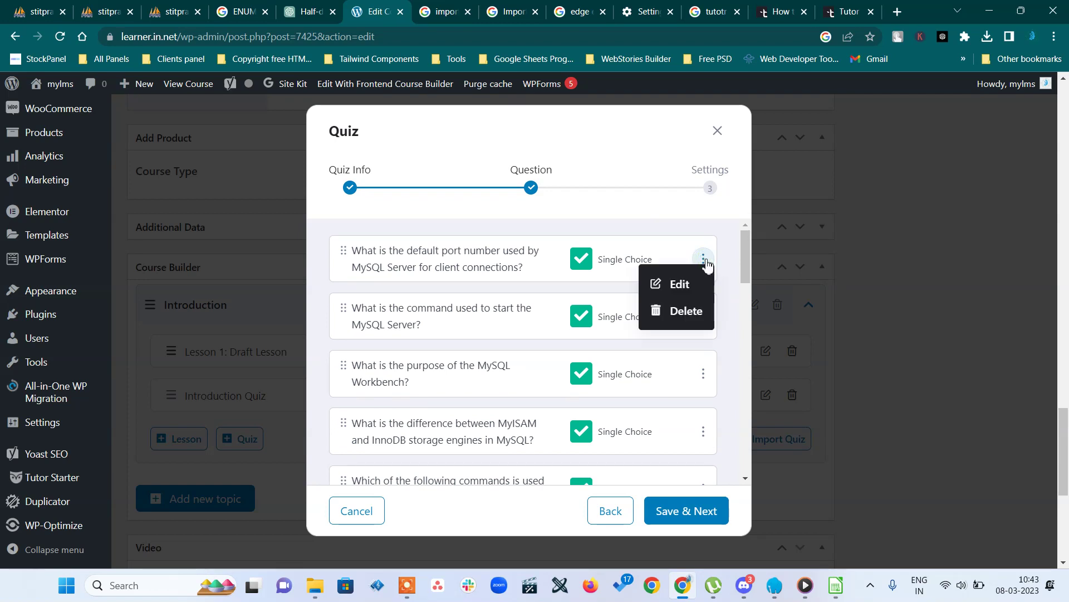
pyautogui.click(734, 334)
pyautogui.click(705, 317)
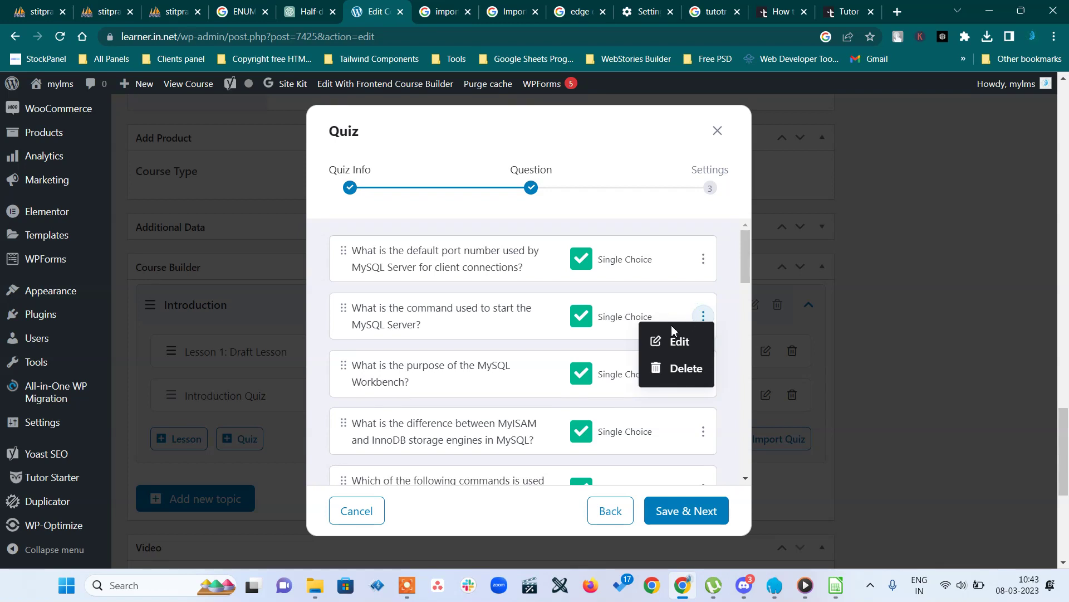
pyautogui.click(684, 346)
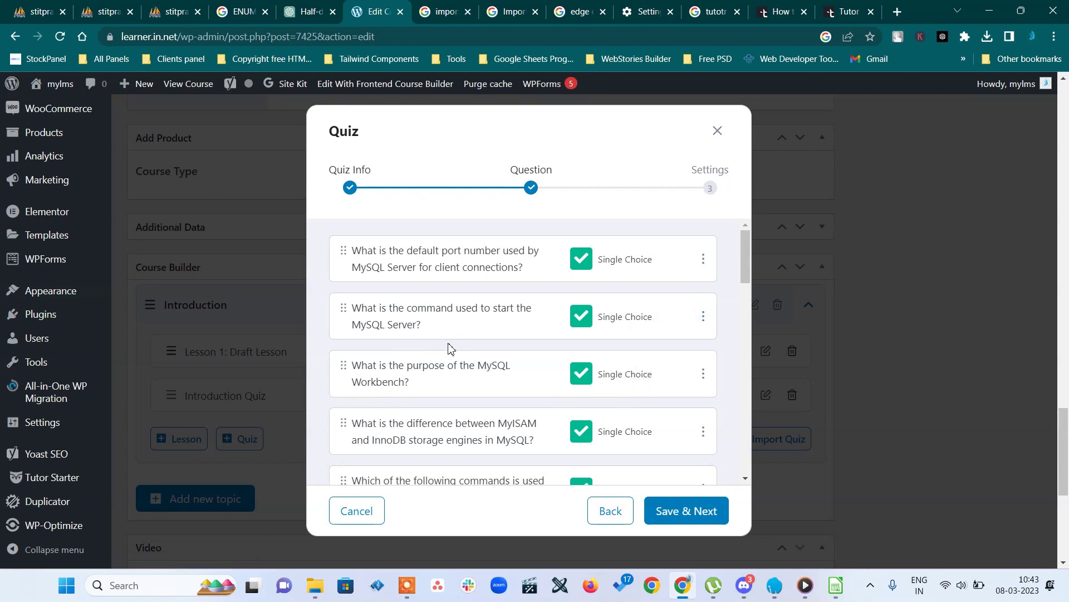
pyautogui.scroll(-5, 557, 373)
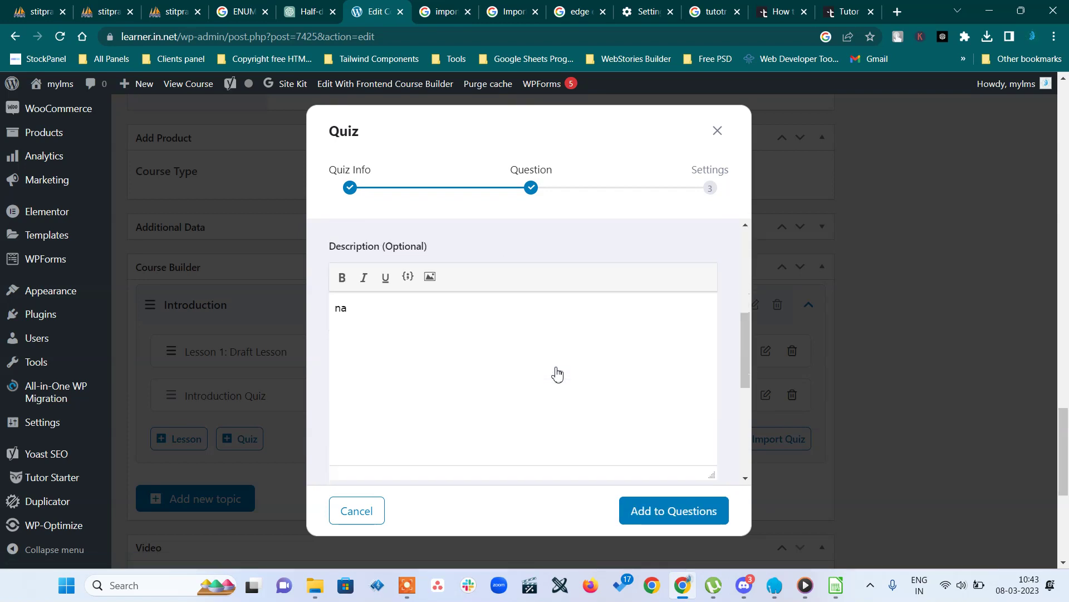
pyautogui.scroll(-5, 557, 373)
pyautogui.scroll(10, 557, 373)
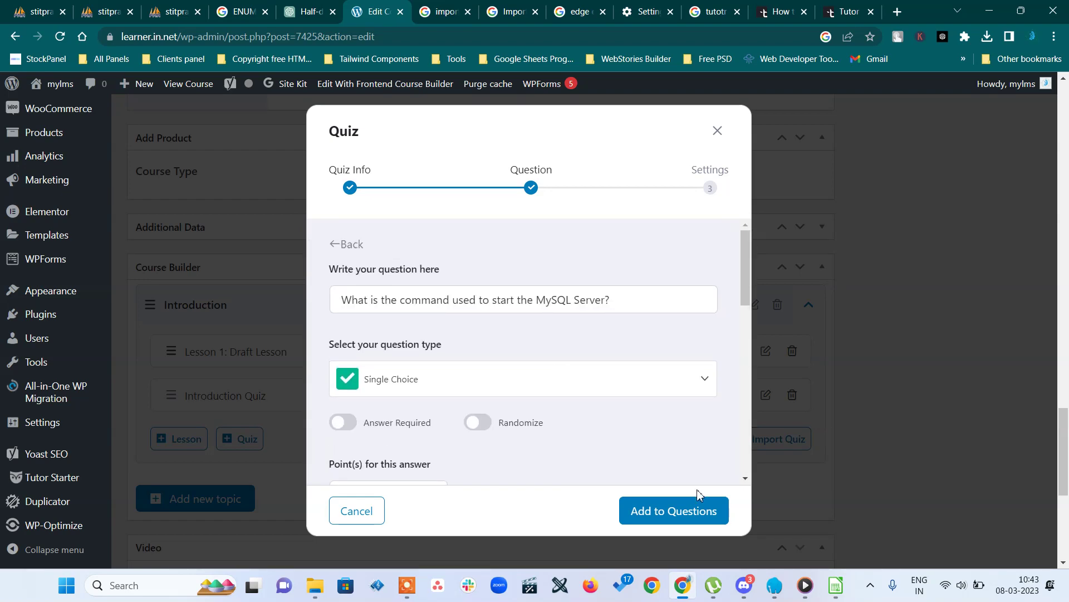
# - In LibreOffice Calc, check the correct-answer flag in D10 against the second question's option in B10
pyautogui.click(836, 585)
pyautogui.scroll(3, 389, 245)
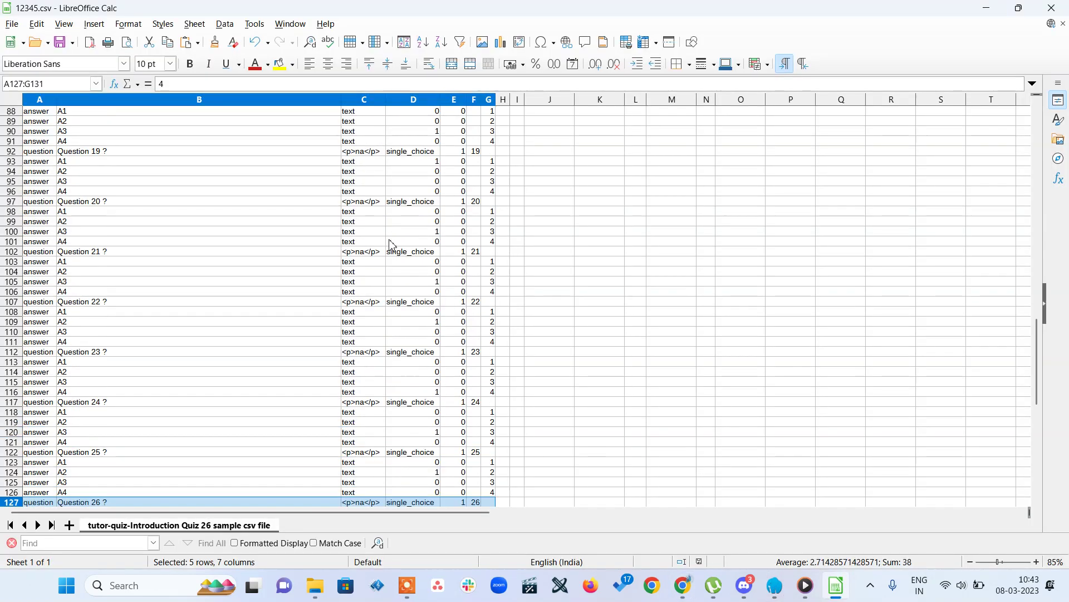
pyautogui.scroll(20, 390, 246)
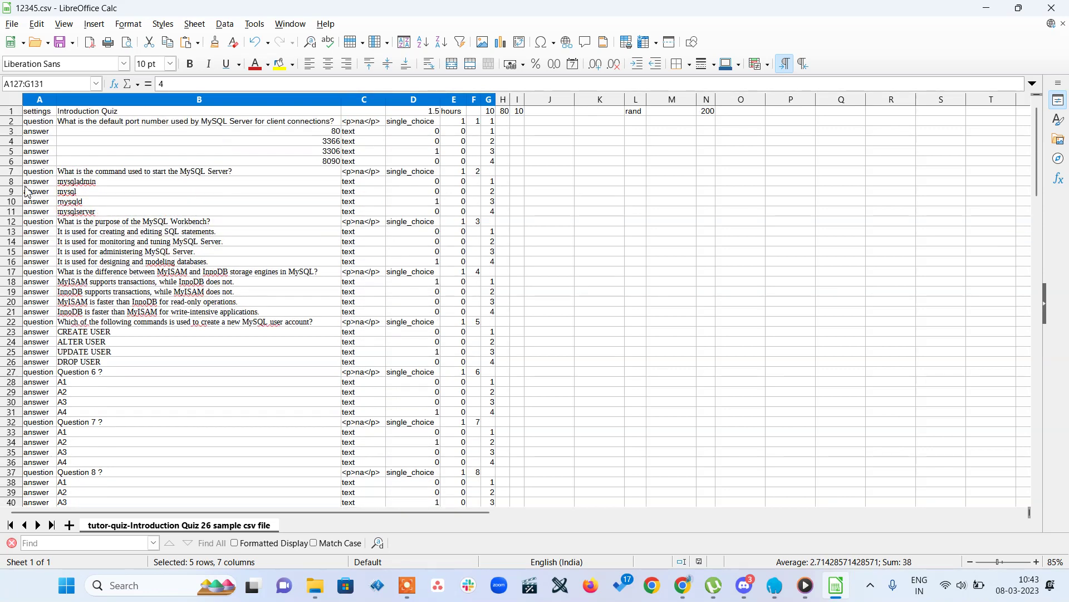
pyautogui.click(422, 203)
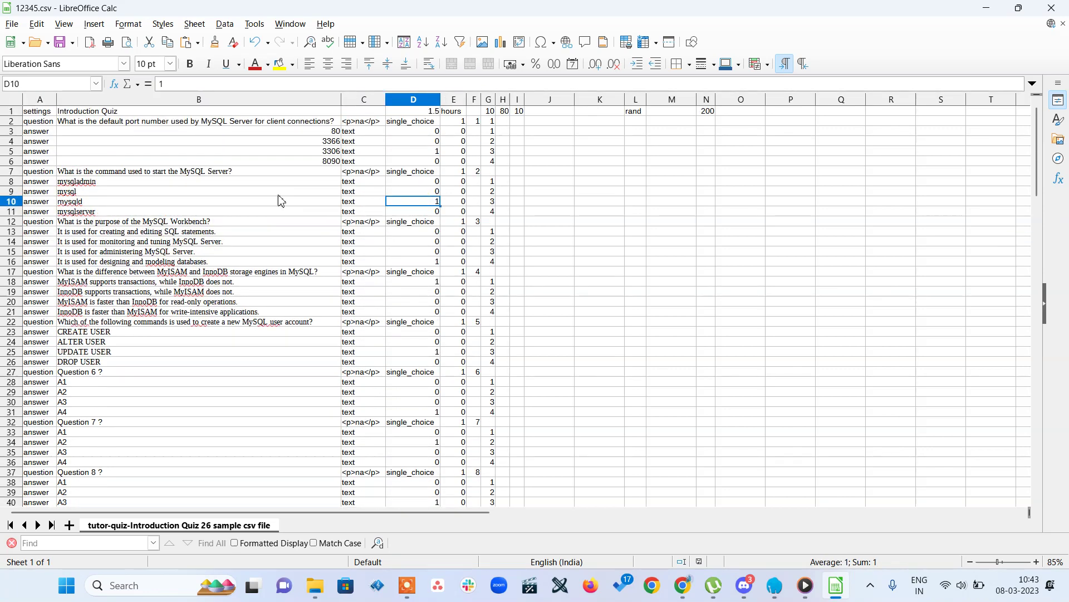
pyautogui.click(80, 204)
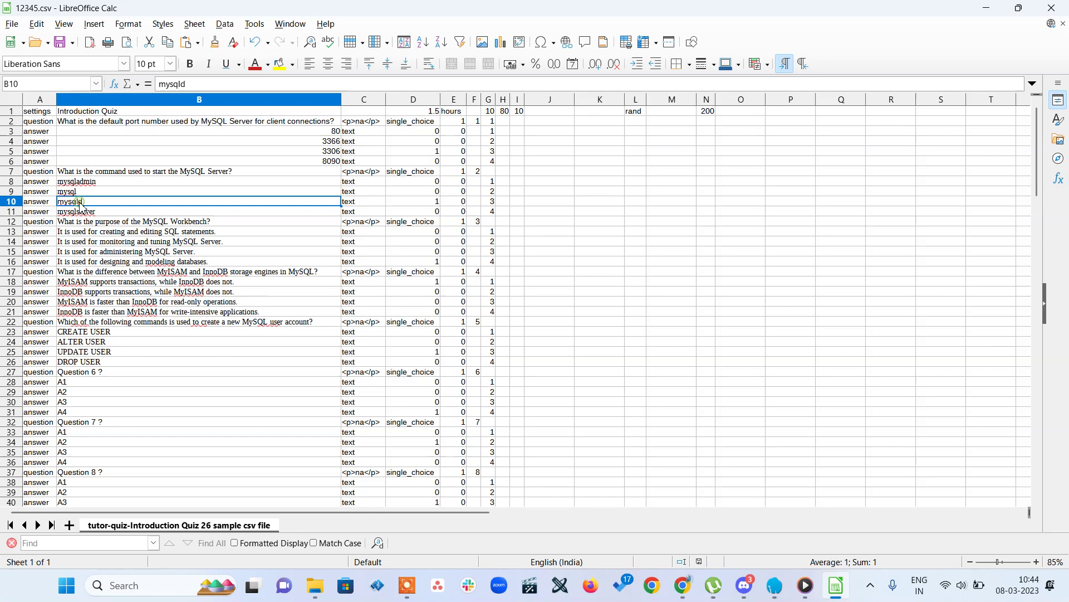
pyautogui.click(413, 204)
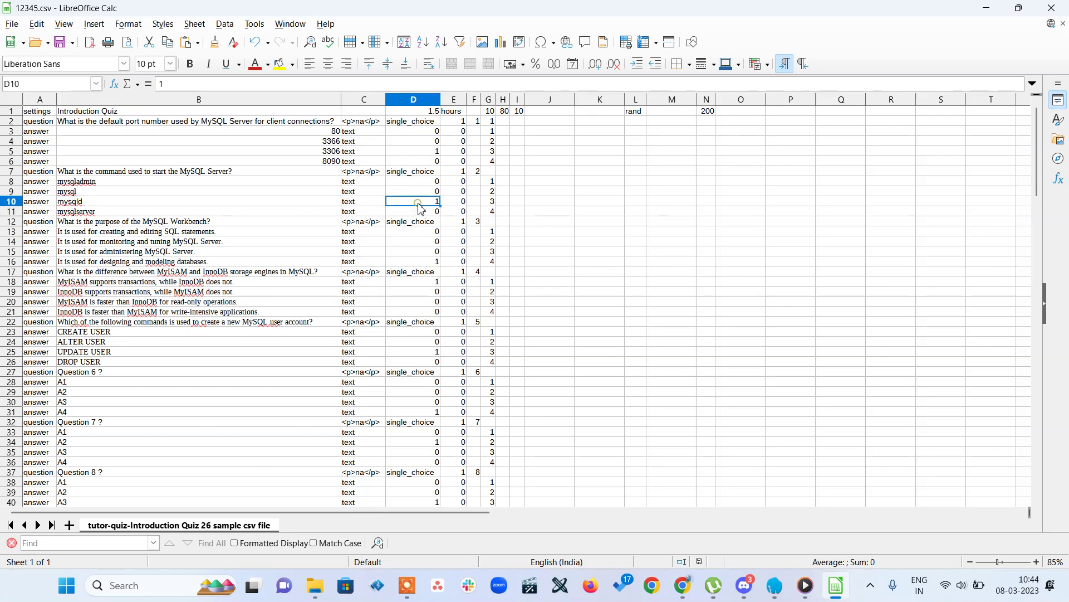
# - Return to the imported question in Chrome, check which answer option is marked correct, and close the quiz editor
pyautogui.click(683, 585)
pyautogui.scroll(-10, 575, 358)
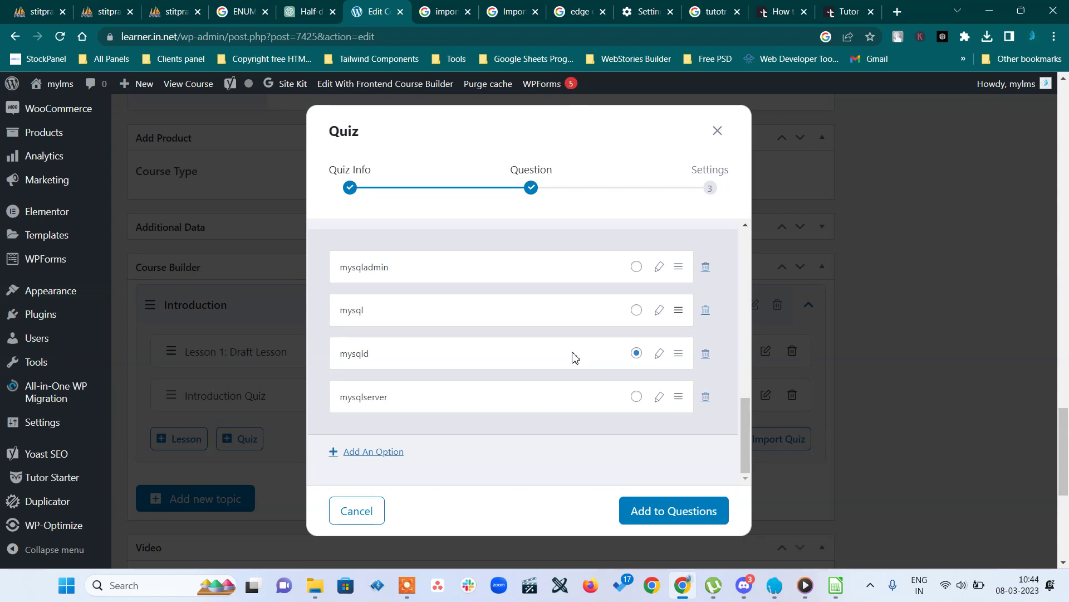
pyautogui.click(717, 131)
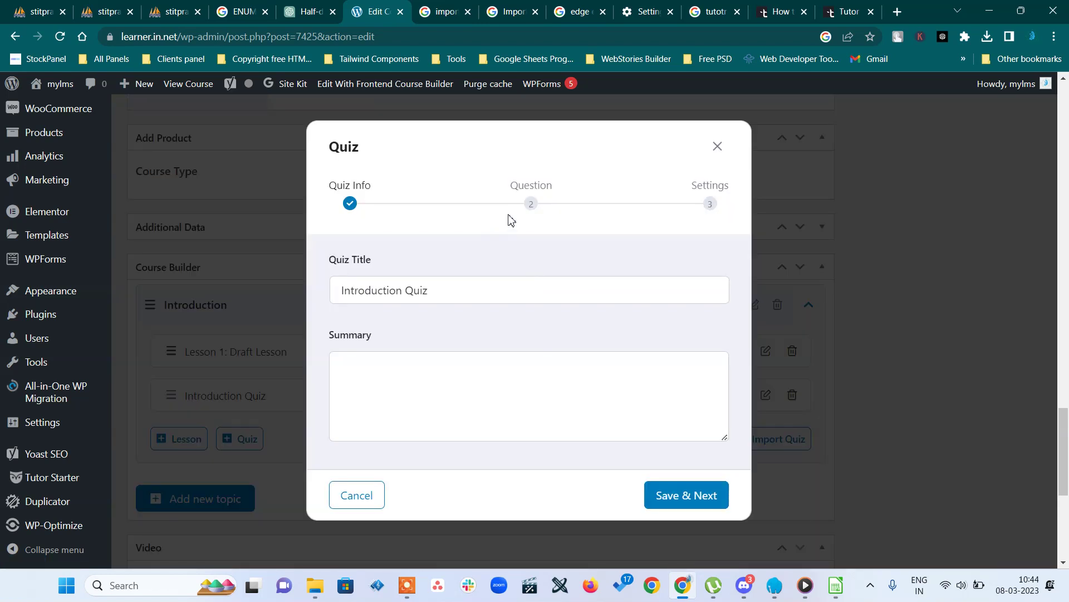
# - Start a new question at the end of the Introduction Quiz question list and set its type to Single Choice
pyautogui.click(690, 496)
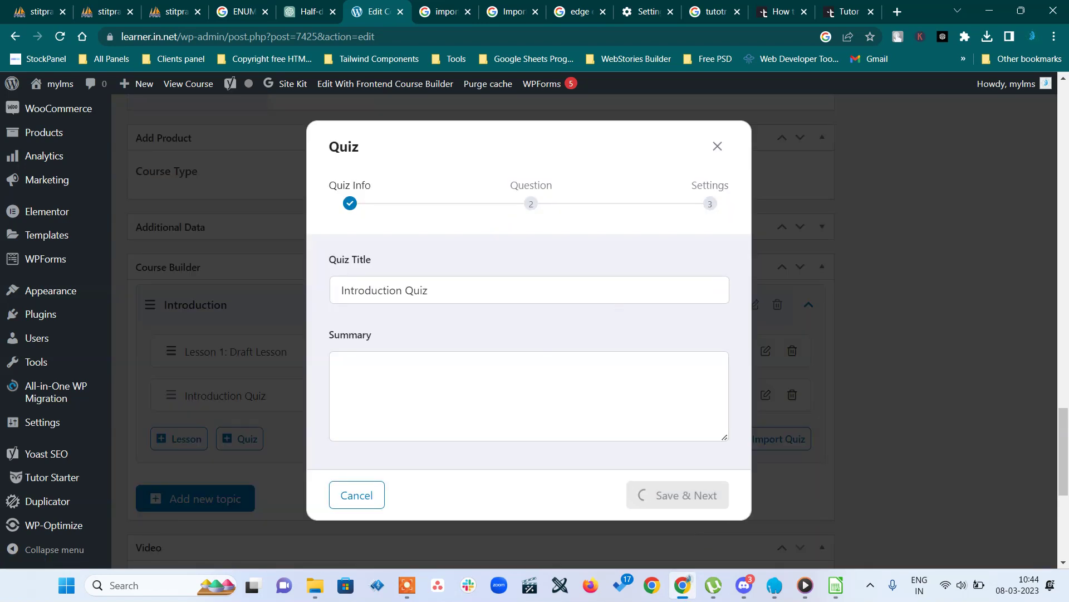
pyautogui.scroll(-15, 611, 299)
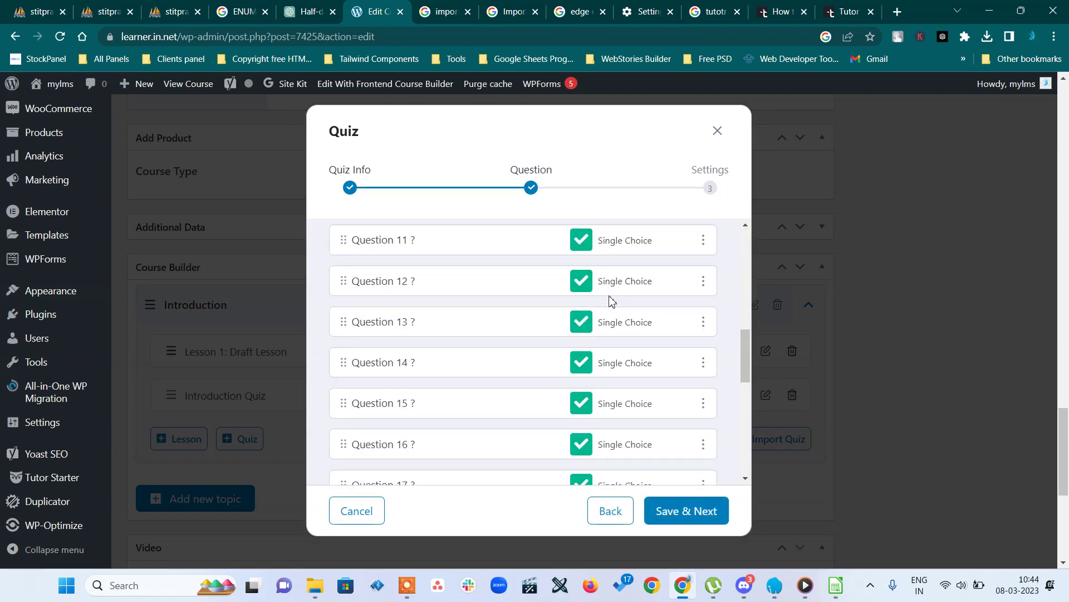
pyautogui.click(384, 434)
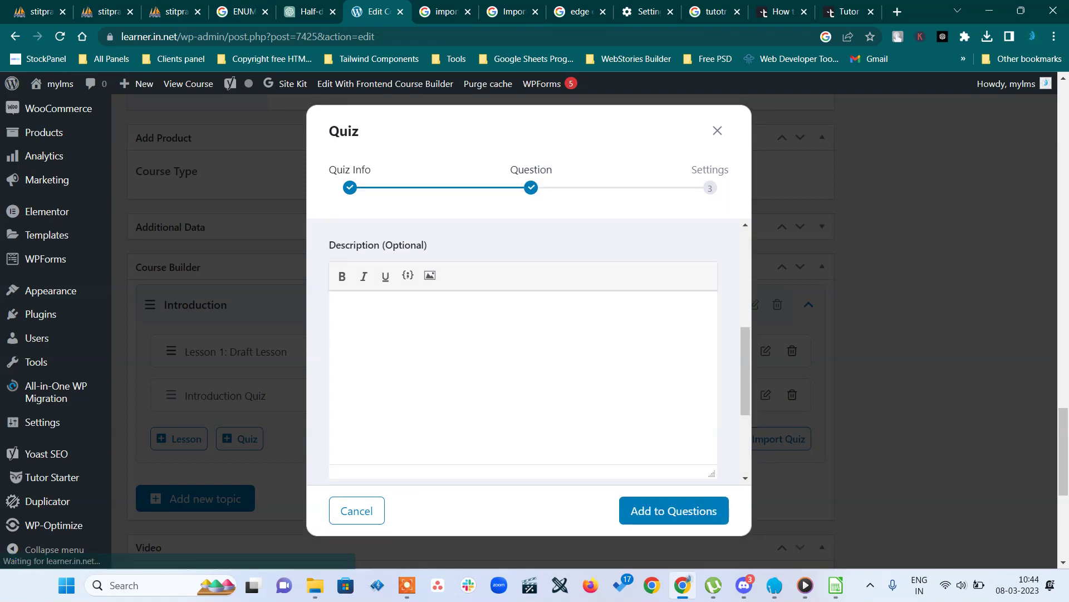
pyautogui.scroll(-3, 538, 366)
pyautogui.scroll(5, 539, 366)
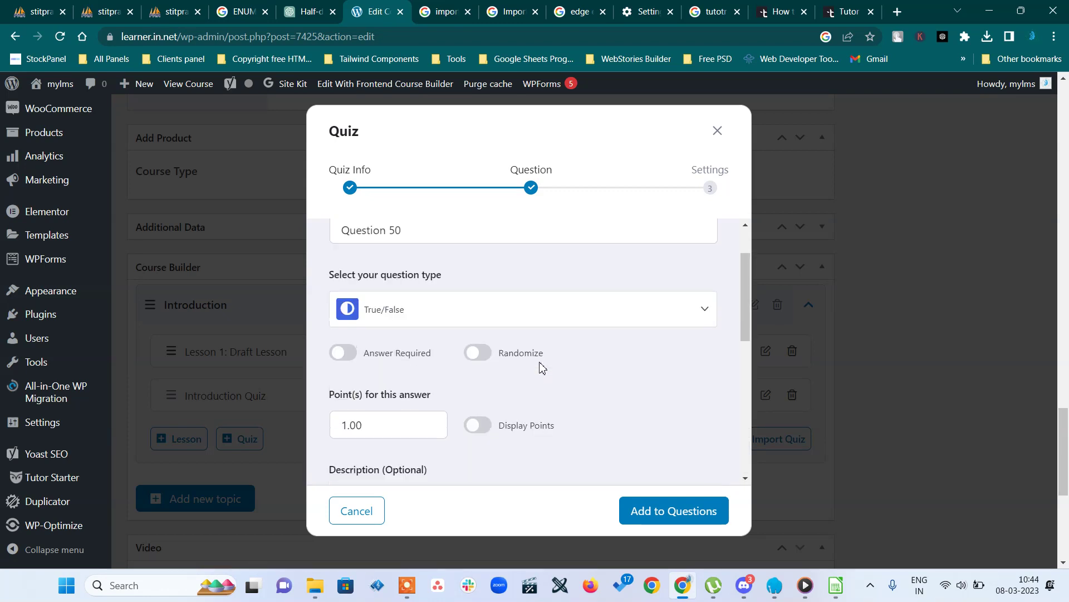
pyautogui.click(494, 330)
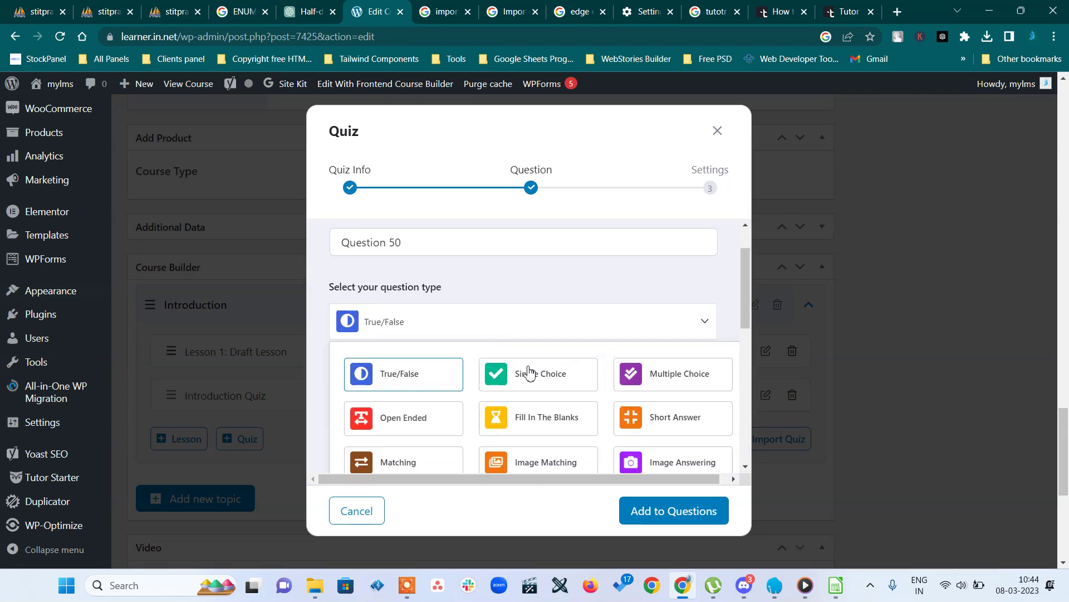
pyautogui.click(547, 375)
pyautogui.scroll(3, 478, 312)
pyautogui.scroll(2, 477, 312)
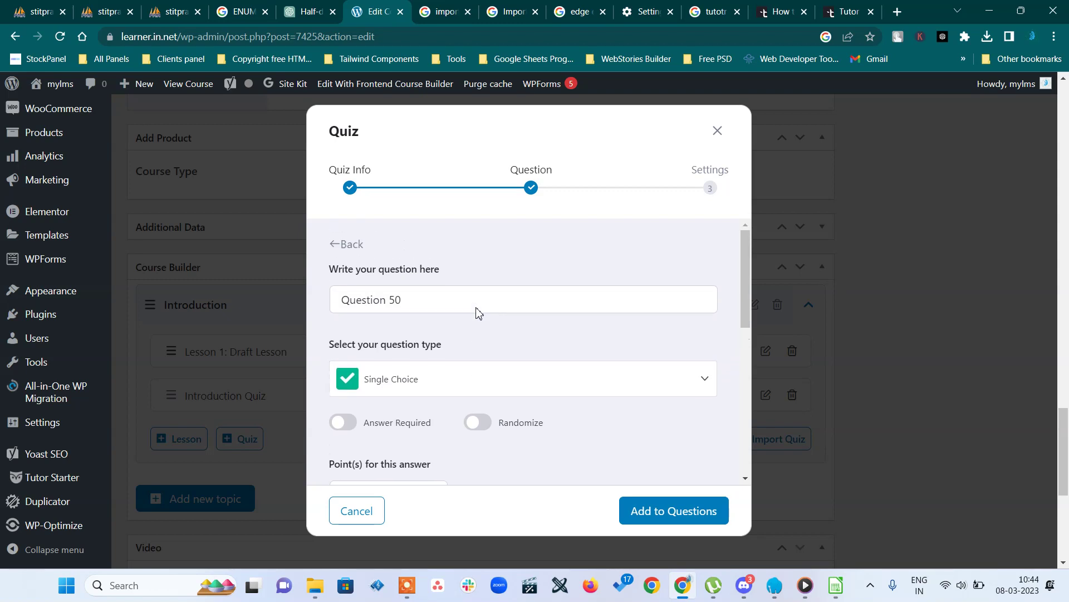
# - Open a blank answer option for the new question, examine its title, image and display format fields, and close the quiz editor
pyautogui.scroll(-2, 576, 408)
pyautogui.scroll(-4, 576, 408)
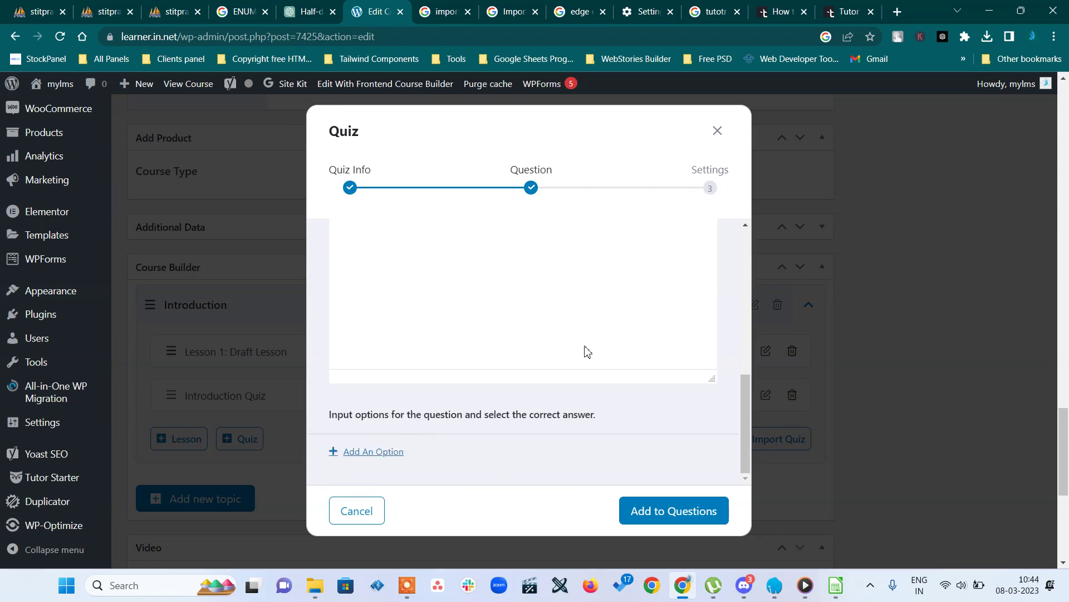
pyautogui.click(384, 457)
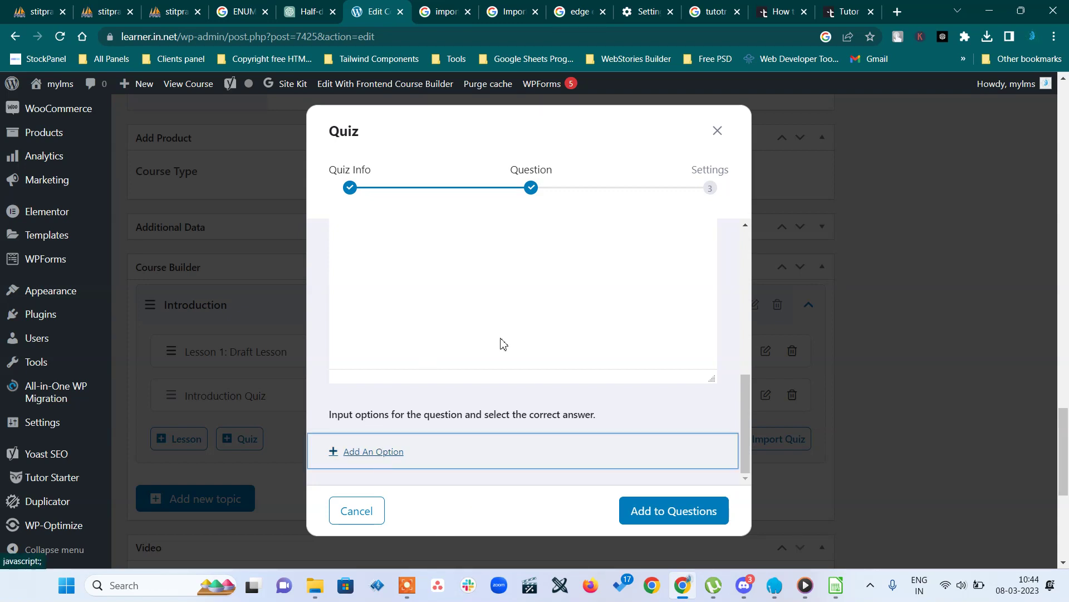
pyautogui.scroll(-5, 592, 461)
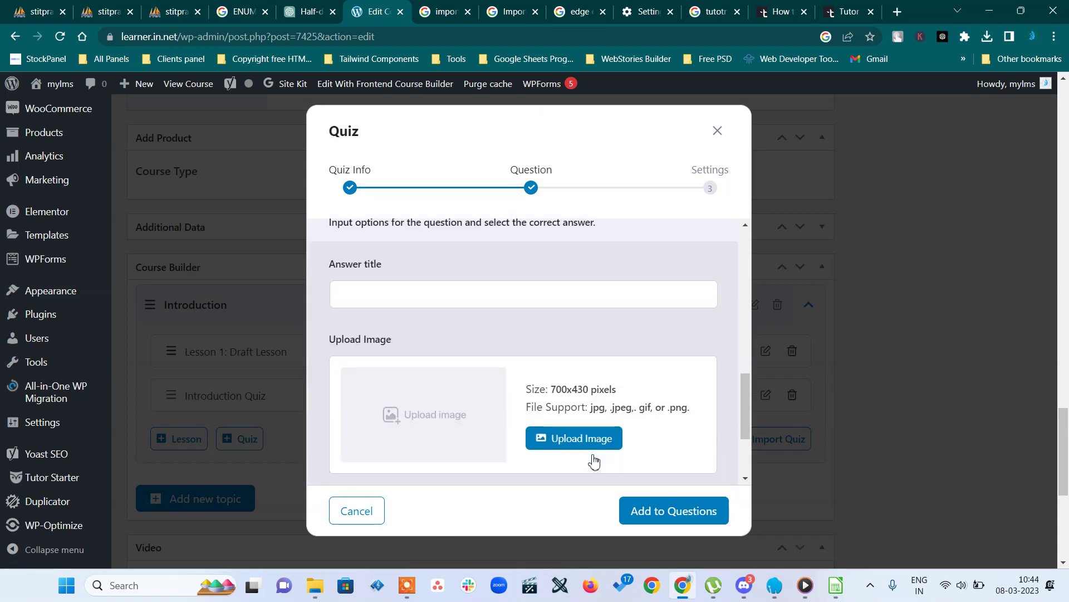
pyautogui.scroll(-3, 534, 490)
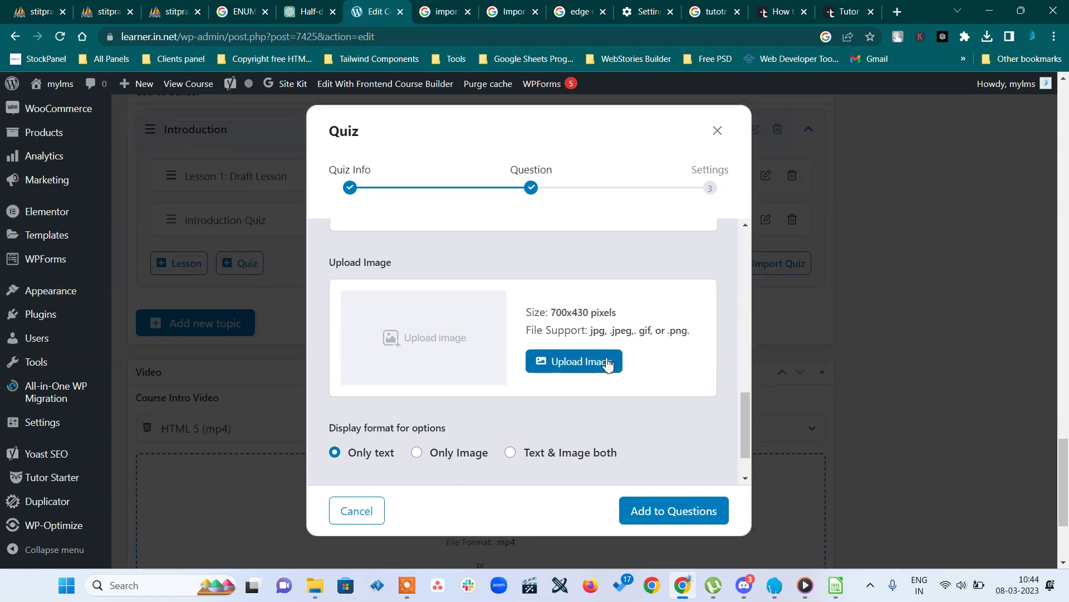
pyautogui.scroll(-1, 606, 363)
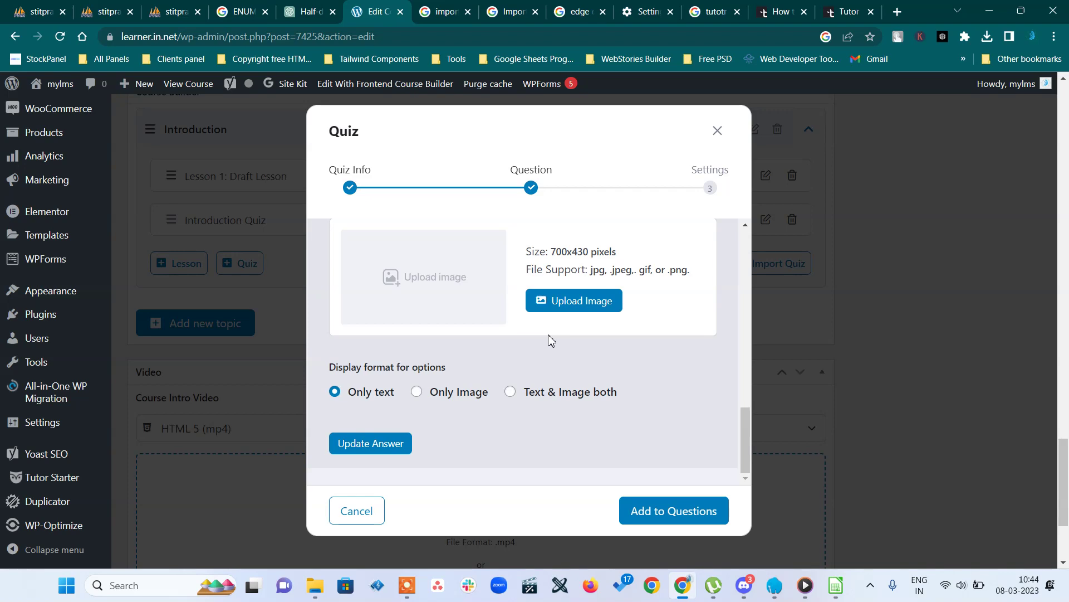
pyautogui.click(718, 131)
# - After a look at the quiz sheet in LibreOffice Calc, return to Chrome and update the 1z0-888 MySQL Certification Exam Test Series course
pyautogui.click(834, 586)
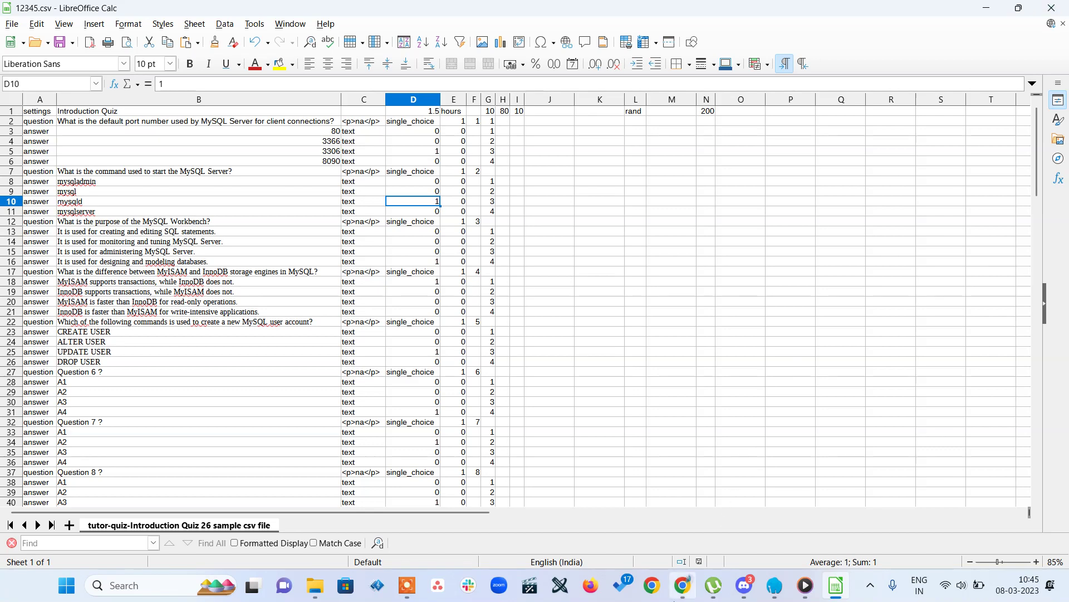
pyautogui.click(683, 585)
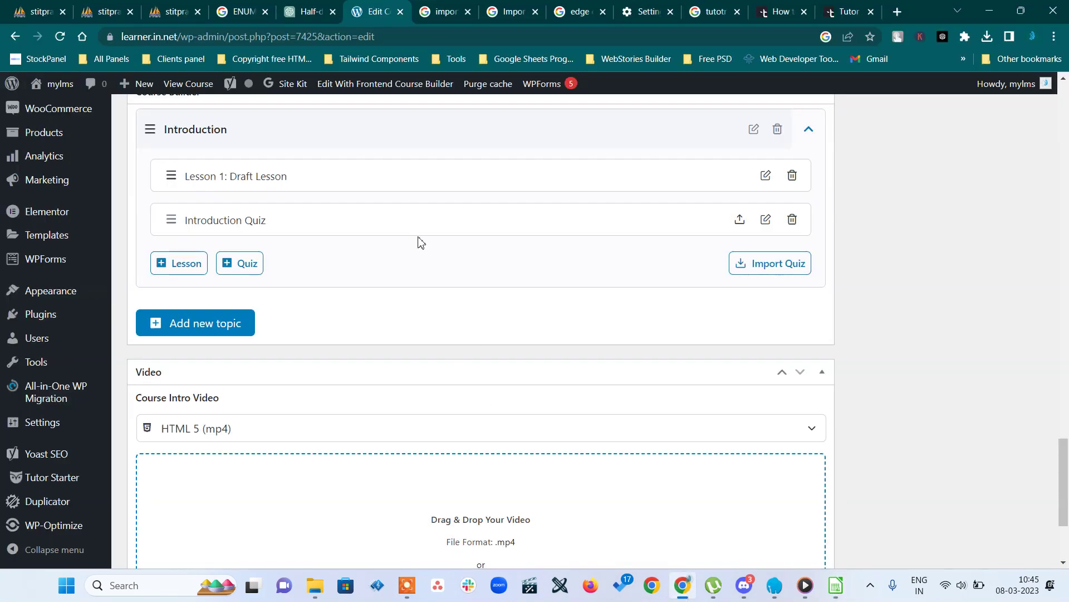
pyautogui.scroll(20, 596, 370)
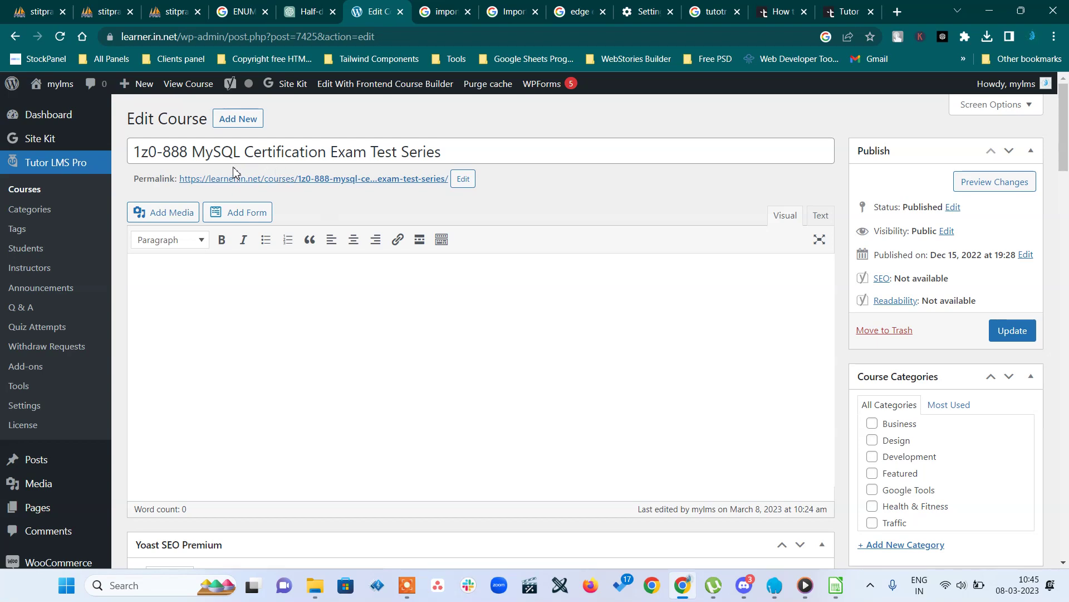
pyautogui.scroll(-15, 835, 415)
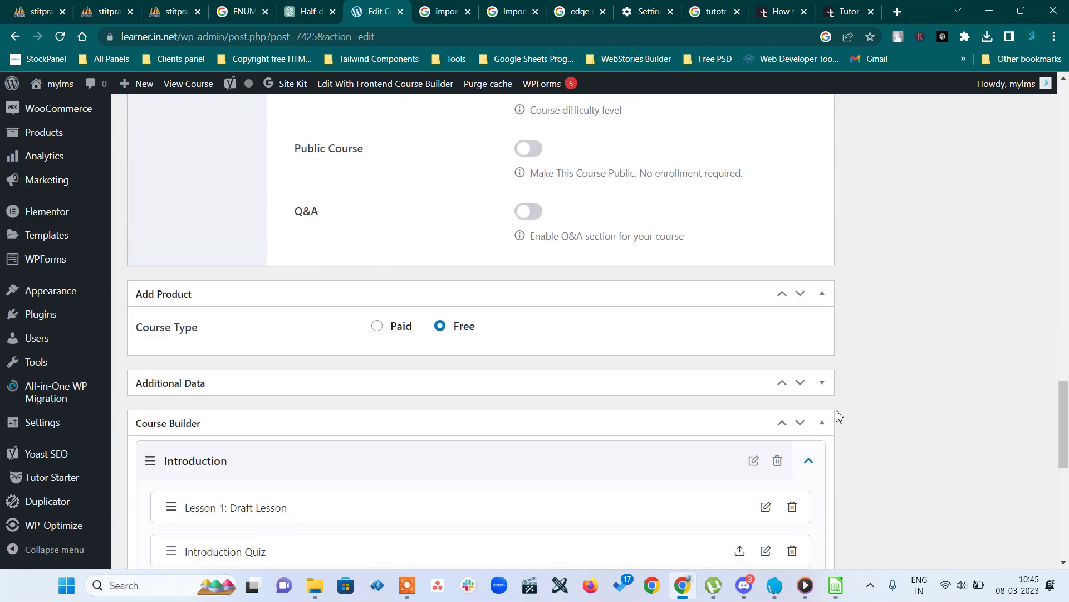
pyautogui.scroll(15, 835, 415)
pyautogui.click(1027, 332)
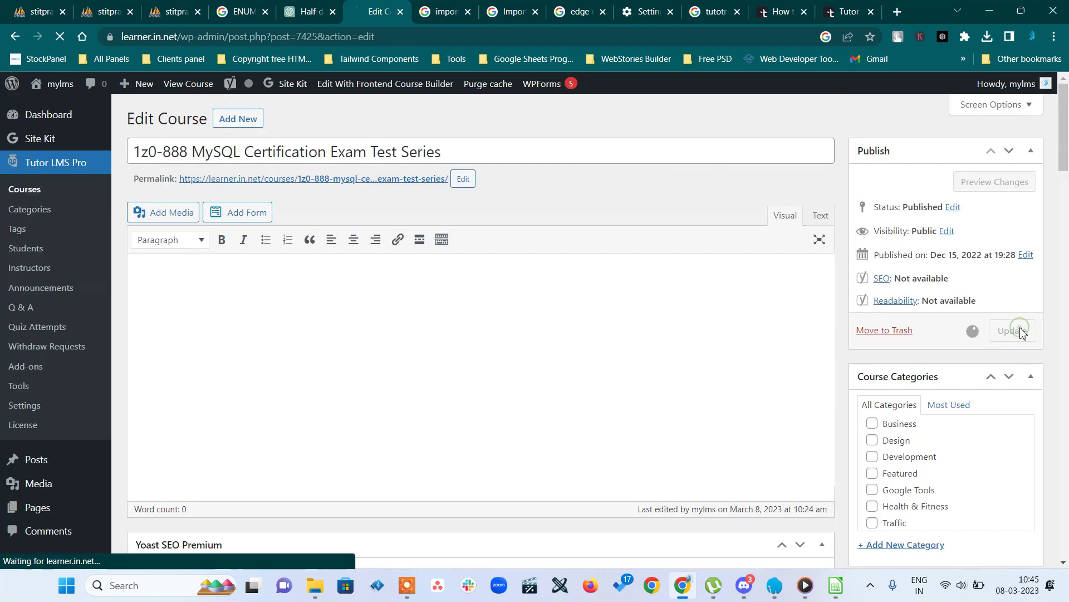
pyautogui.moveTo(287, 84)
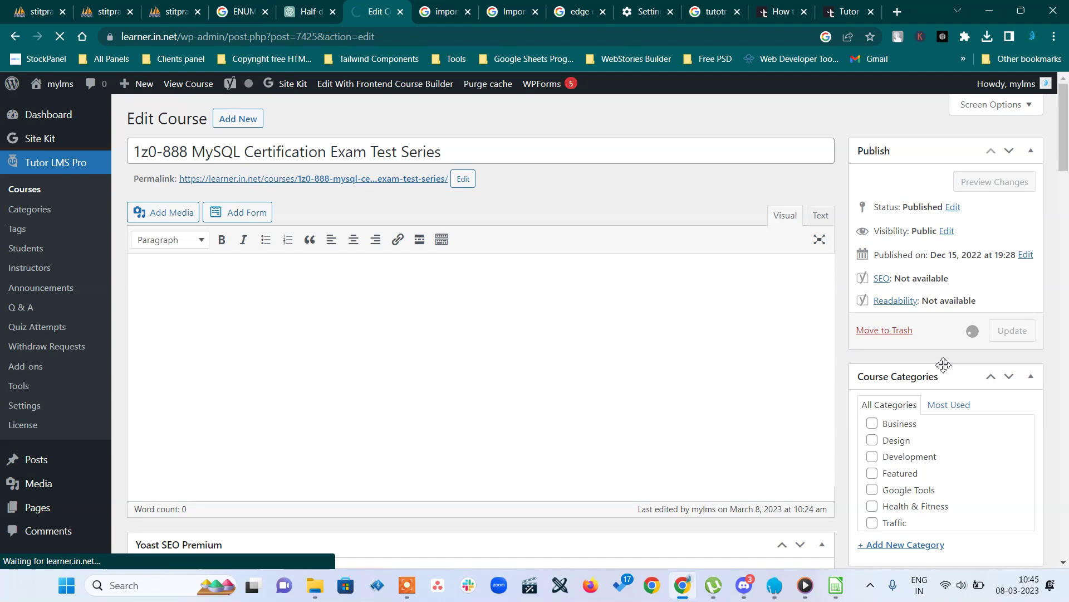
pyautogui.scroll(-15, 943, 367)
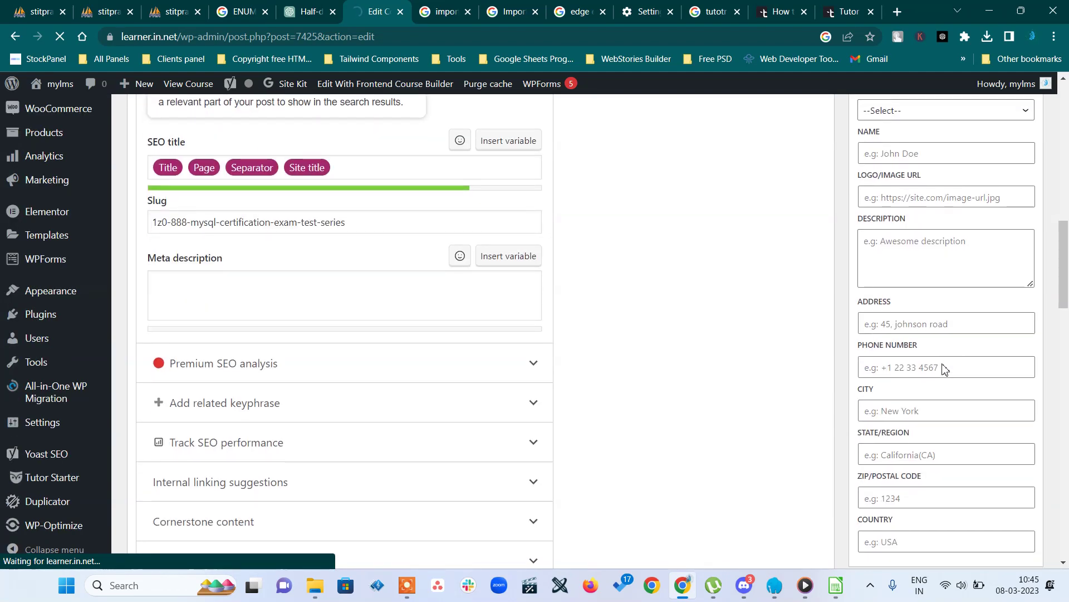
pyautogui.scroll(15, 943, 367)
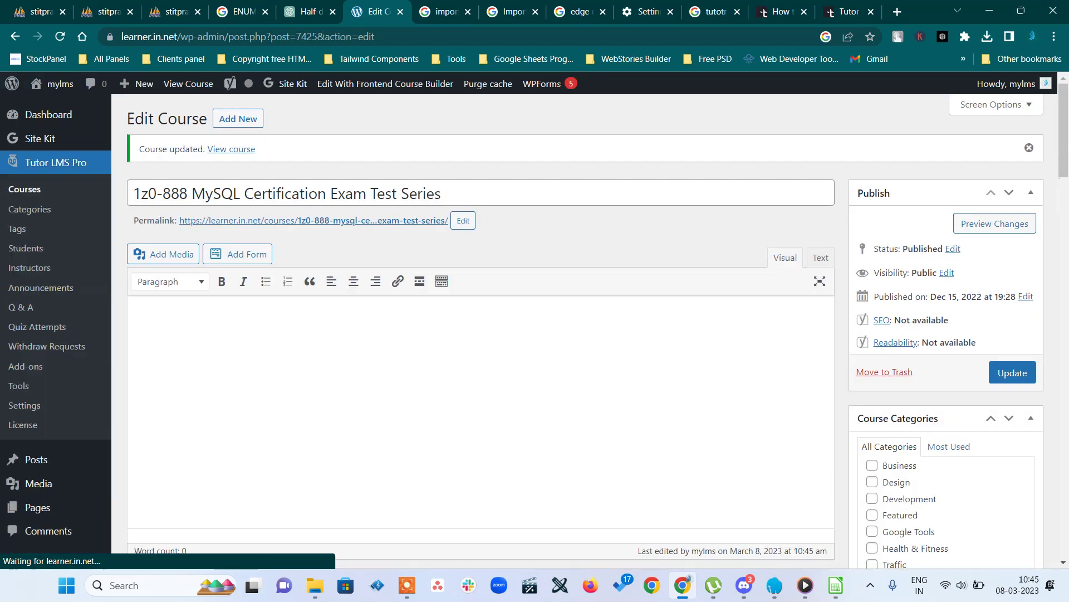
# - View the updated course as a student, start learning, and open the Introduction Quiz
pyautogui.click(236, 149)
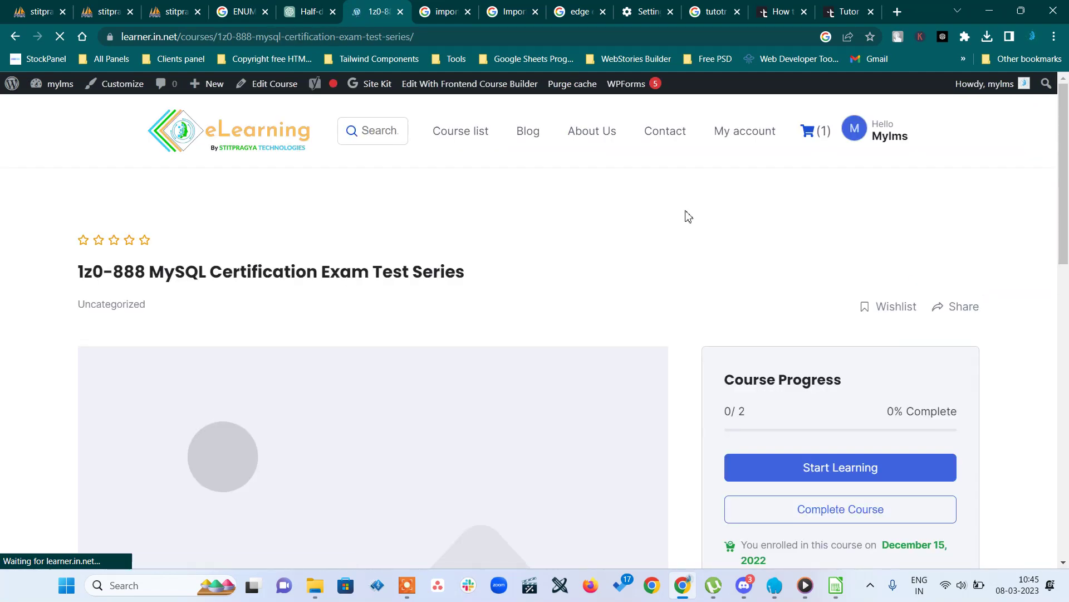
pyautogui.scroll(-4, 827, 325)
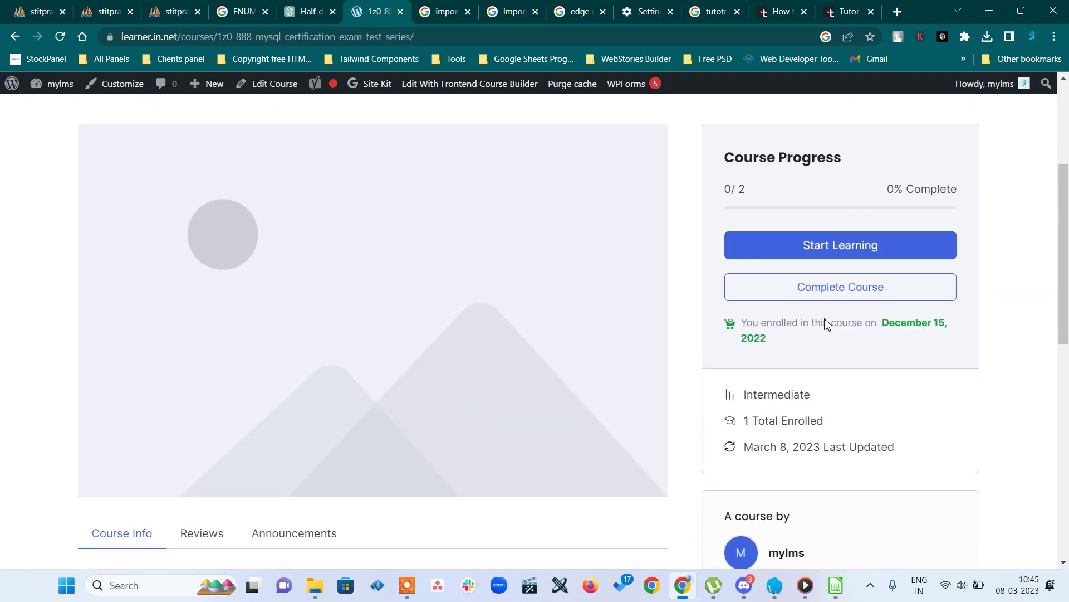
pyautogui.click(873, 249)
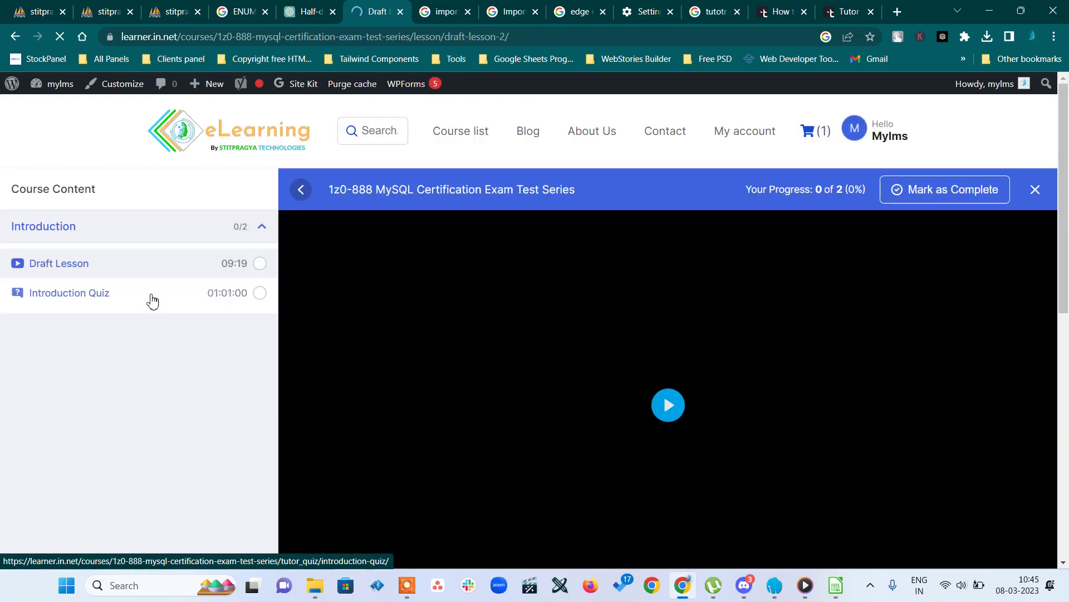
pyautogui.click(98, 304)
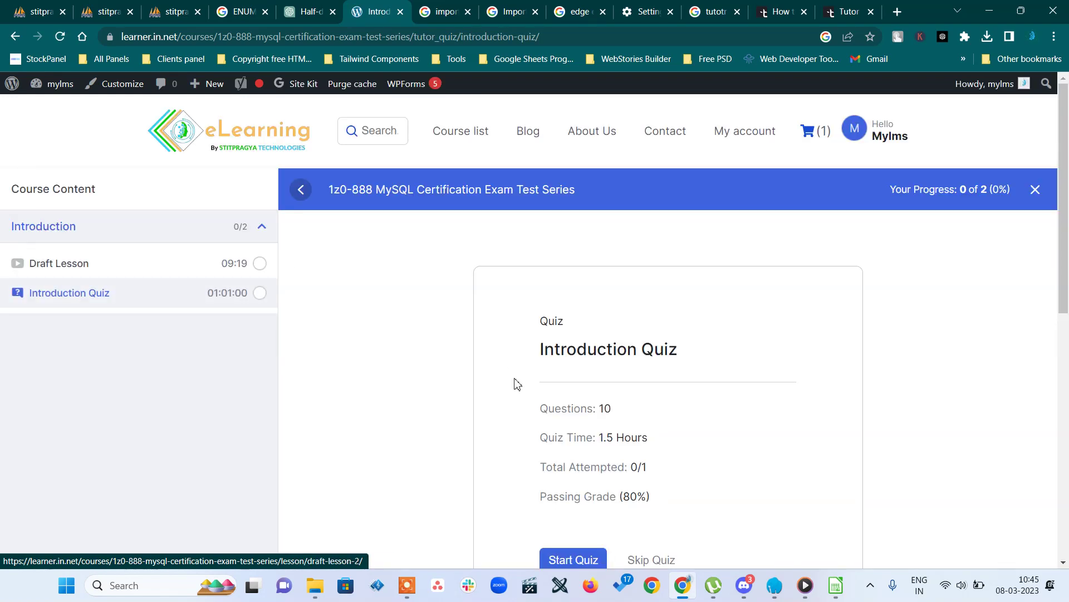
# - Start the Introduction Quiz and answer the first question with "MyISAM supports transactions, while InnoDB does not."
pyautogui.scroll(-3, 513, 383)
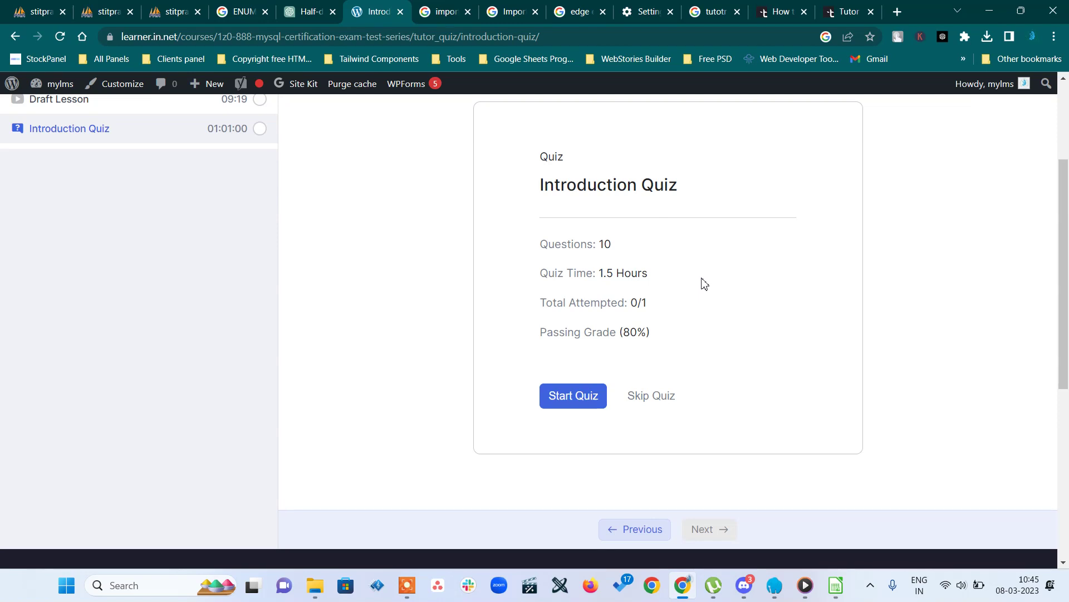
pyautogui.scroll(1, 701, 284)
pyautogui.click(576, 461)
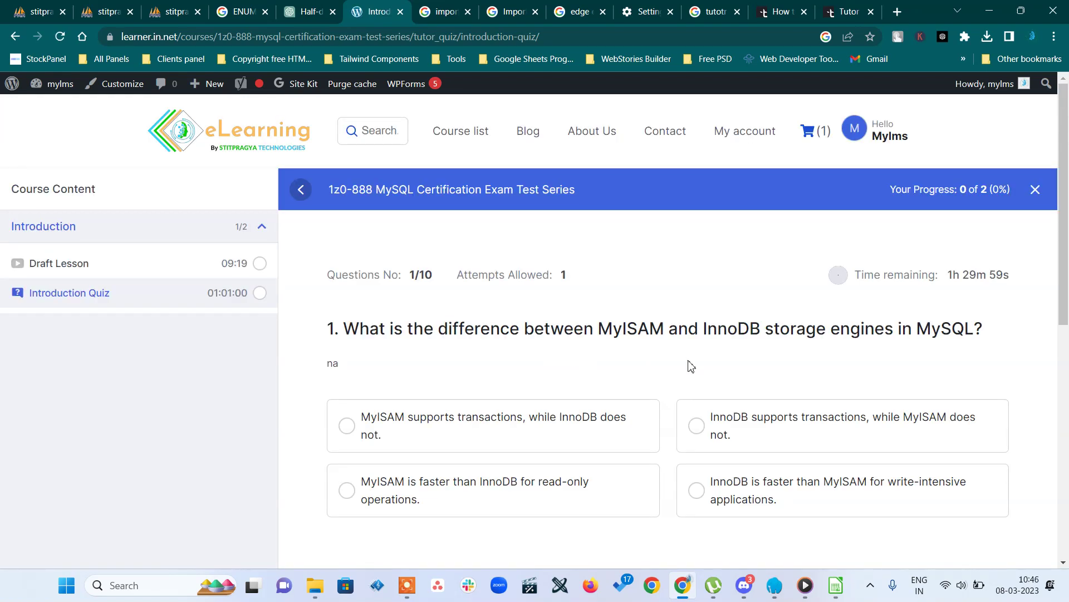
pyautogui.scroll(-1, 690, 366)
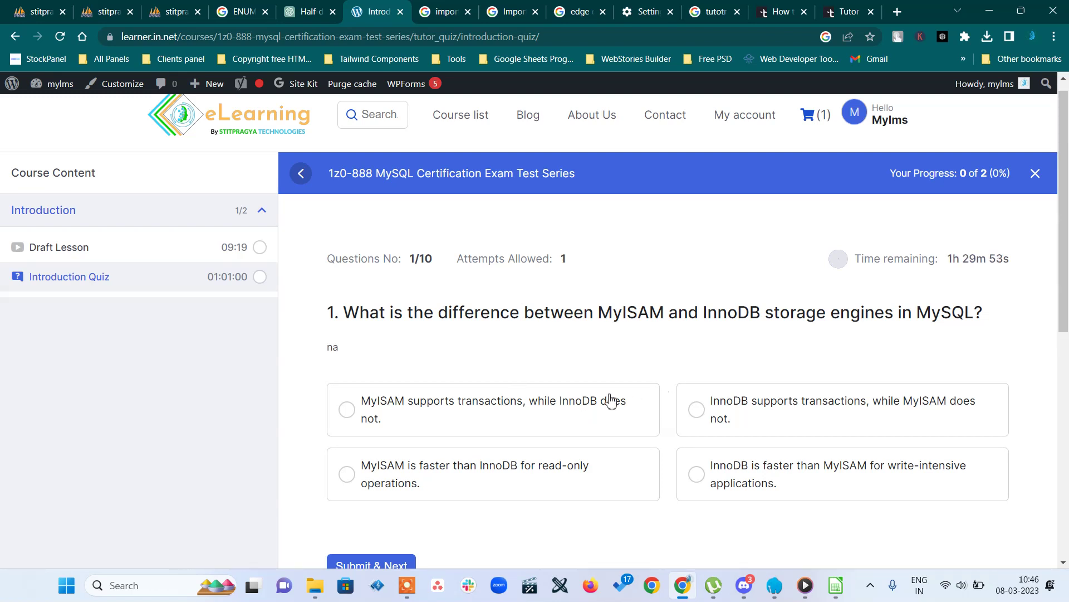
pyautogui.click(602, 406)
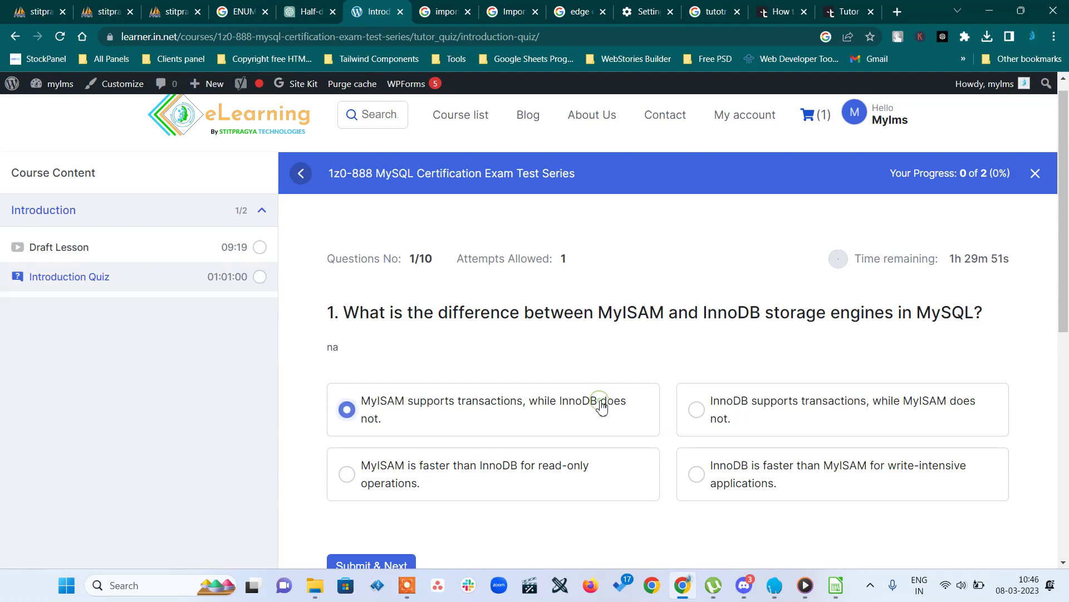
# - Compare the question's "na" description with cell C12 of the sheet in LibreOffice Calc, and return to the quiz in Chrome
pyautogui.doubleClick(333, 347)
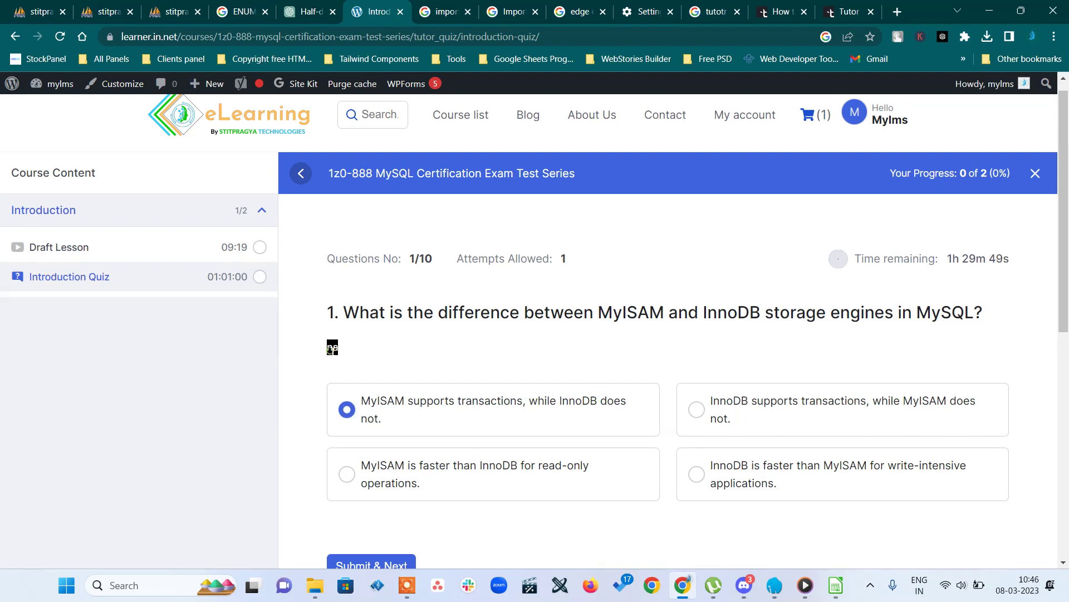
pyautogui.click(843, 592)
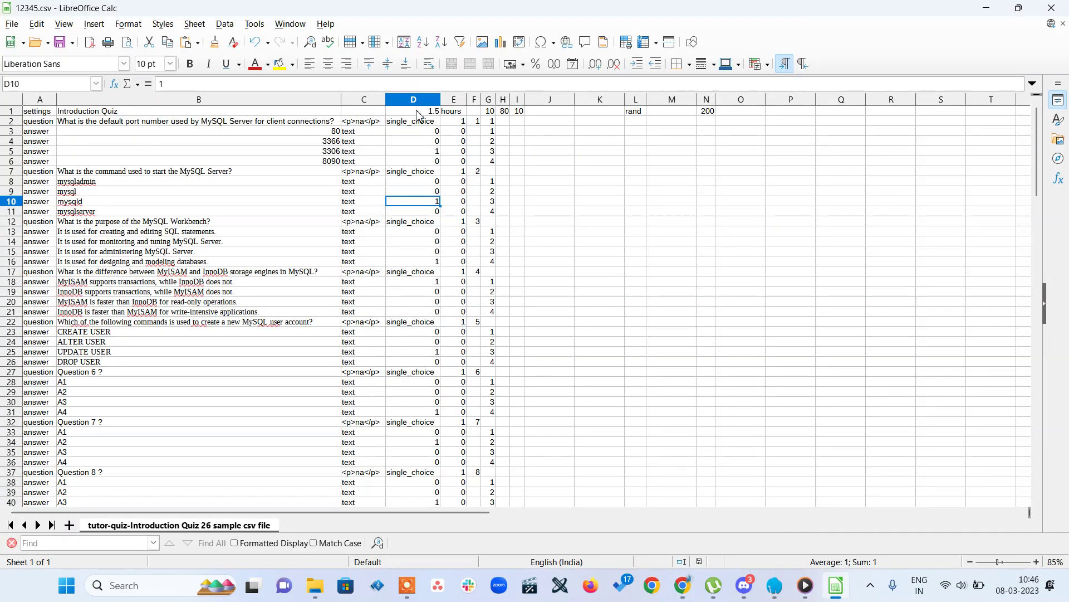
pyautogui.click(367, 224)
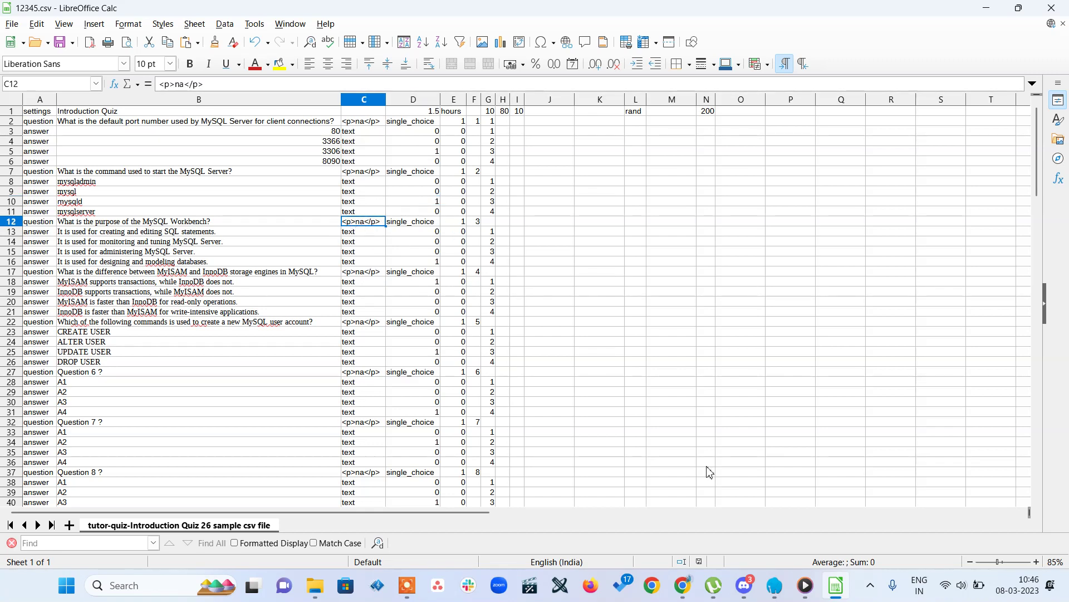
pyautogui.click(685, 584)
pyautogui.scroll(-3, 649, 452)
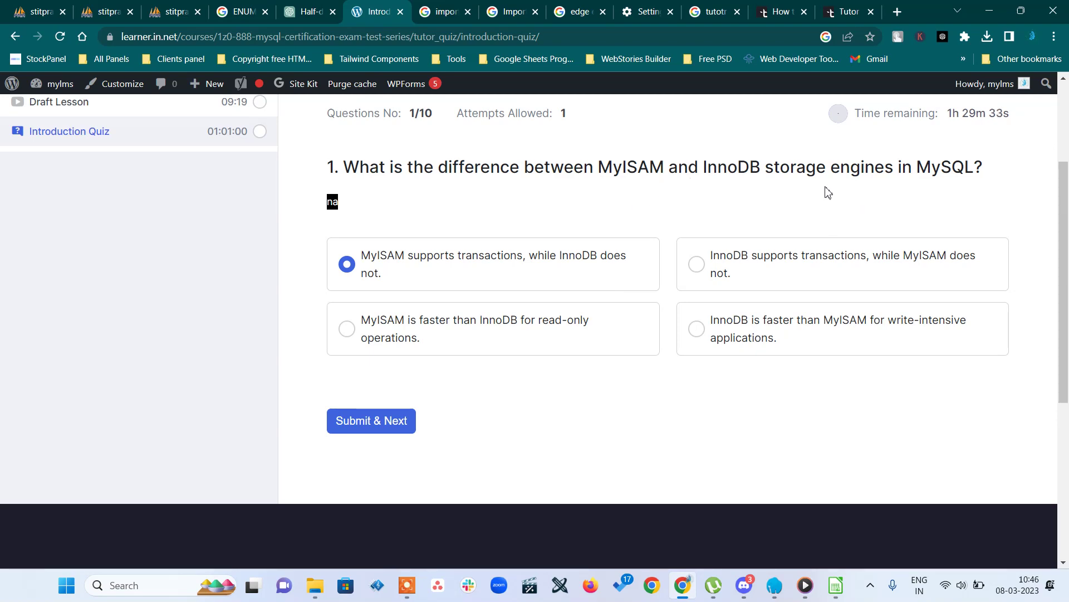
# - Check the sheet once more in LibreOffice Calc, return to Chrome, and submit the first answer to advance the quiz
pyautogui.click(836, 585)
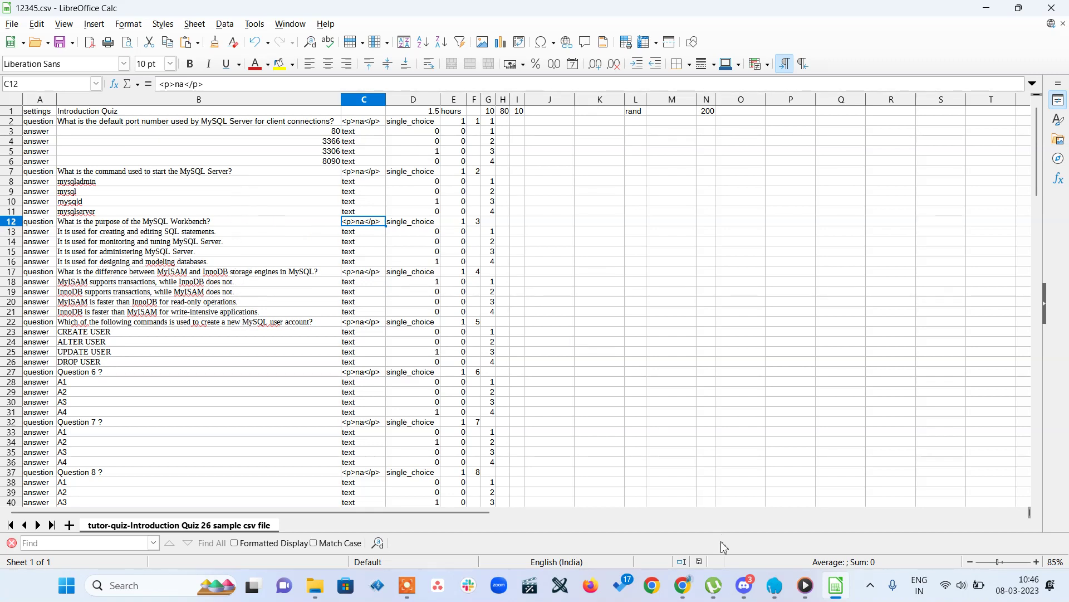
pyautogui.click(684, 599)
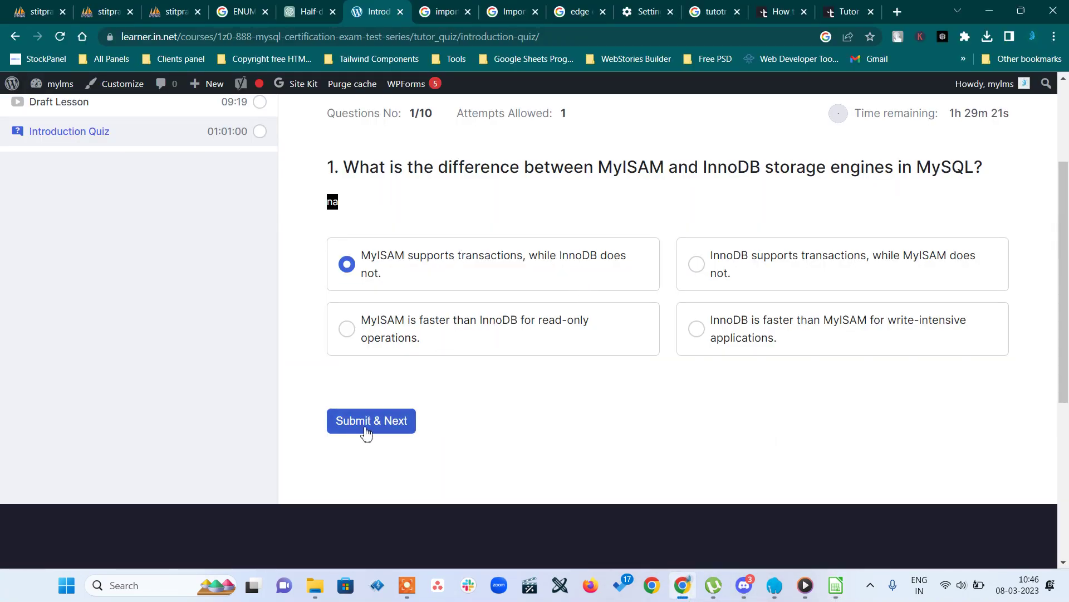
pyautogui.click(367, 422)
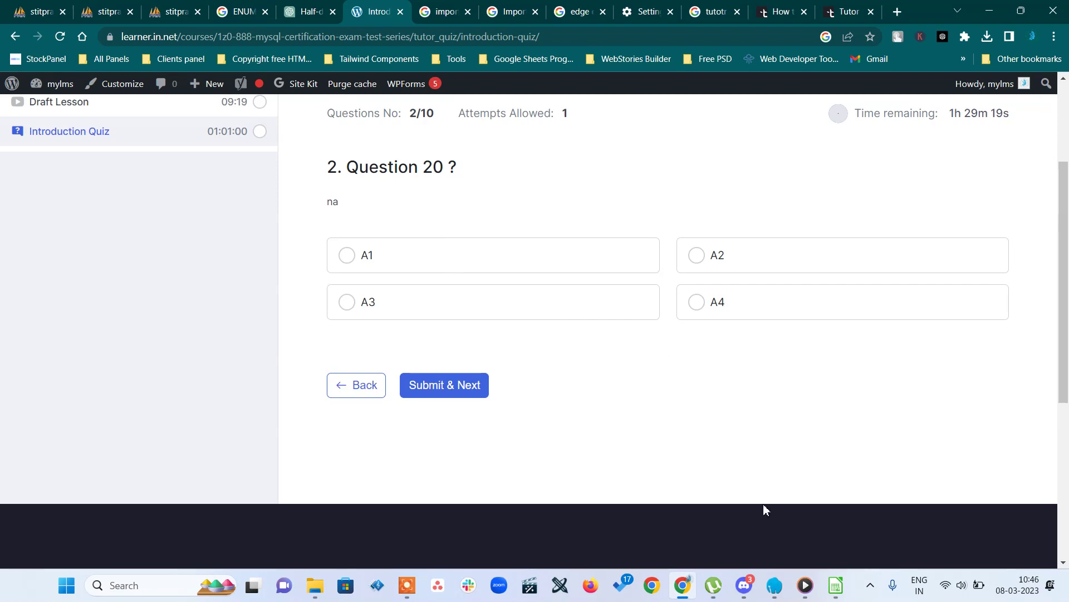
# - Look up Question 20 and its answer rows in the 12345.csv sheet in LibreOffice Calc, and return to the quiz in Chrome
pyautogui.click(835, 585)
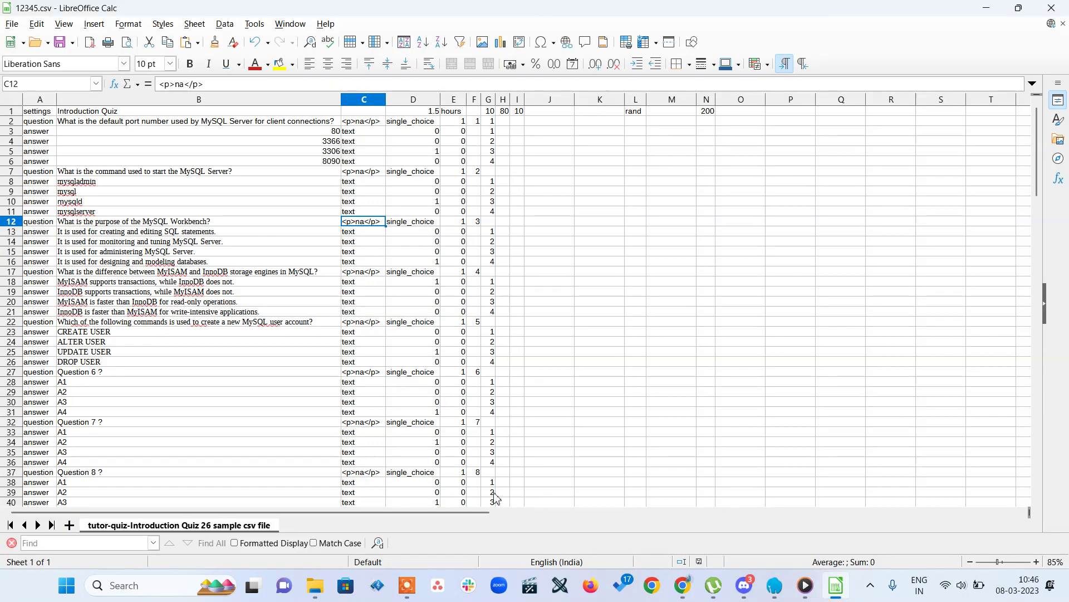
pyautogui.scroll(-20, 496, 495)
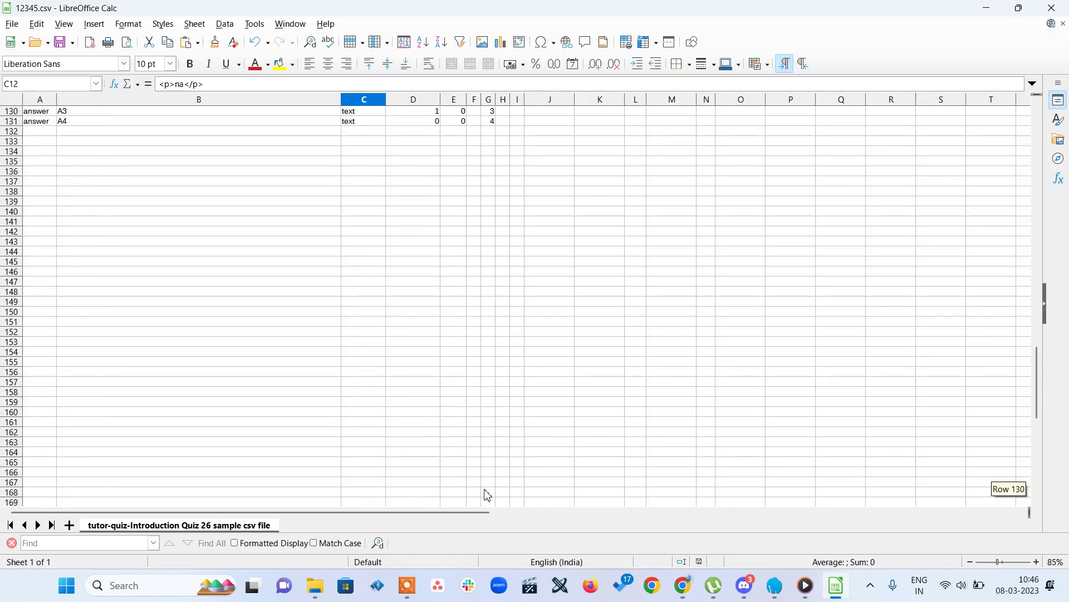
pyautogui.scroll(14, 487, 494)
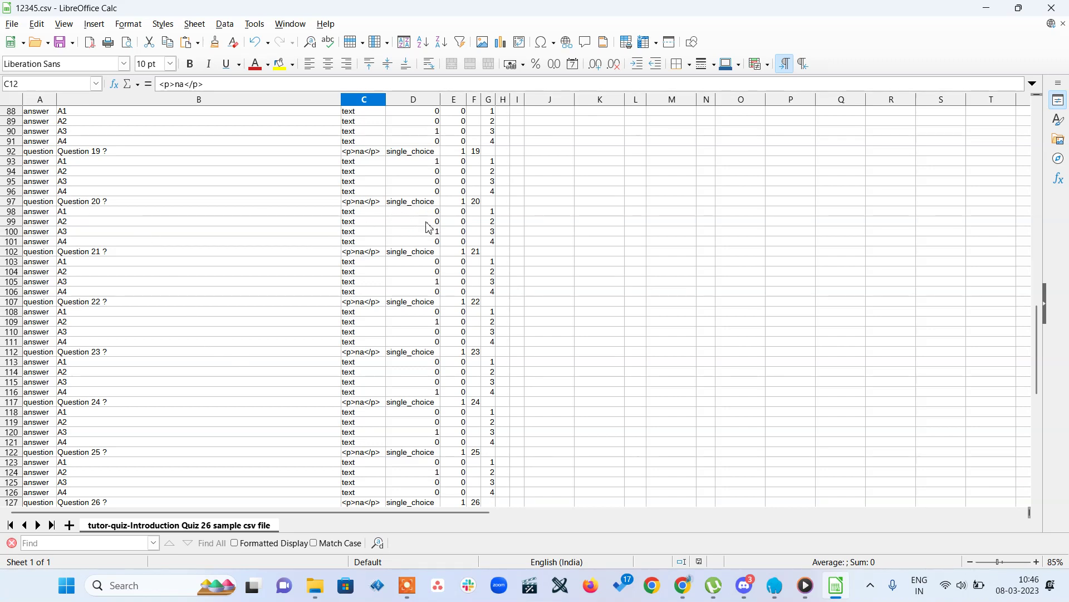
pyautogui.click(683, 585)
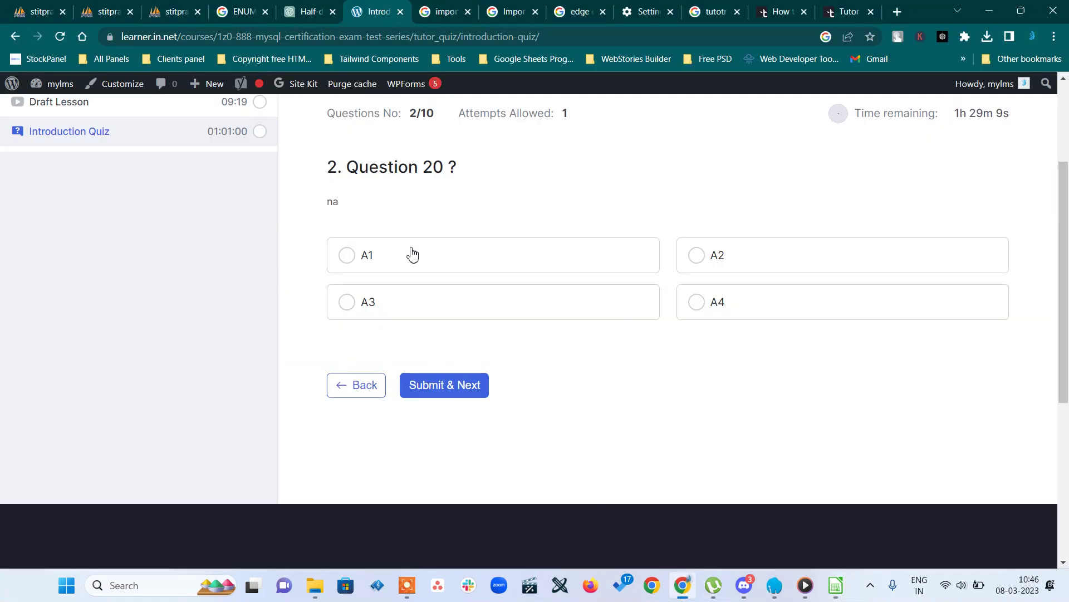
# - Answer and submit quiz questions 2 to 5 with A1, A1, CREATE USER and mysqladmin
pyautogui.click(397, 258)
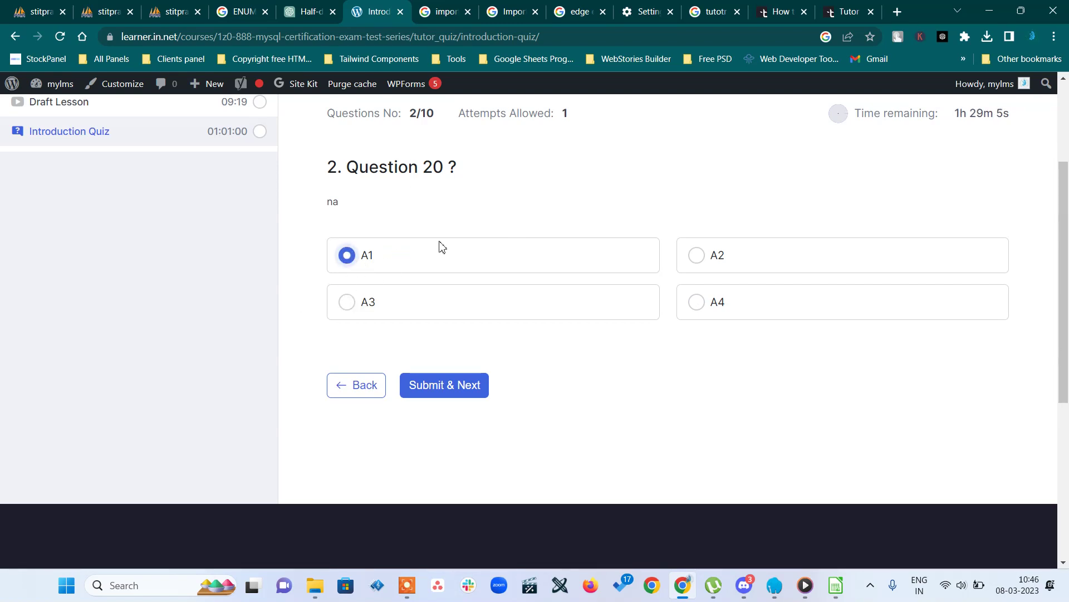
pyautogui.click(440, 388)
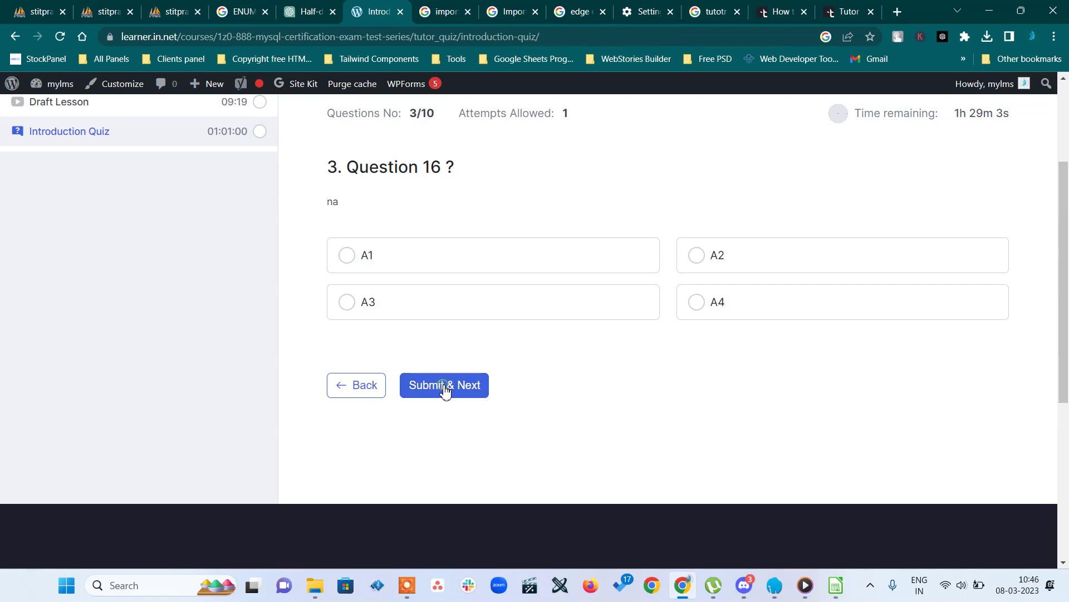
pyautogui.click(354, 262)
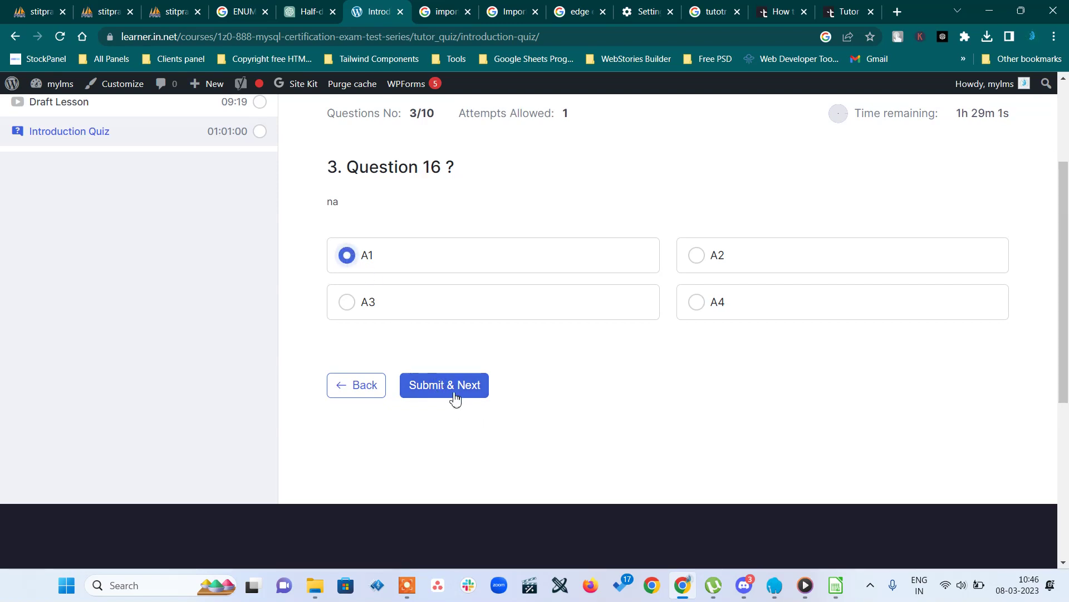
pyautogui.click(452, 392)
pyautogui.click(370, 264)
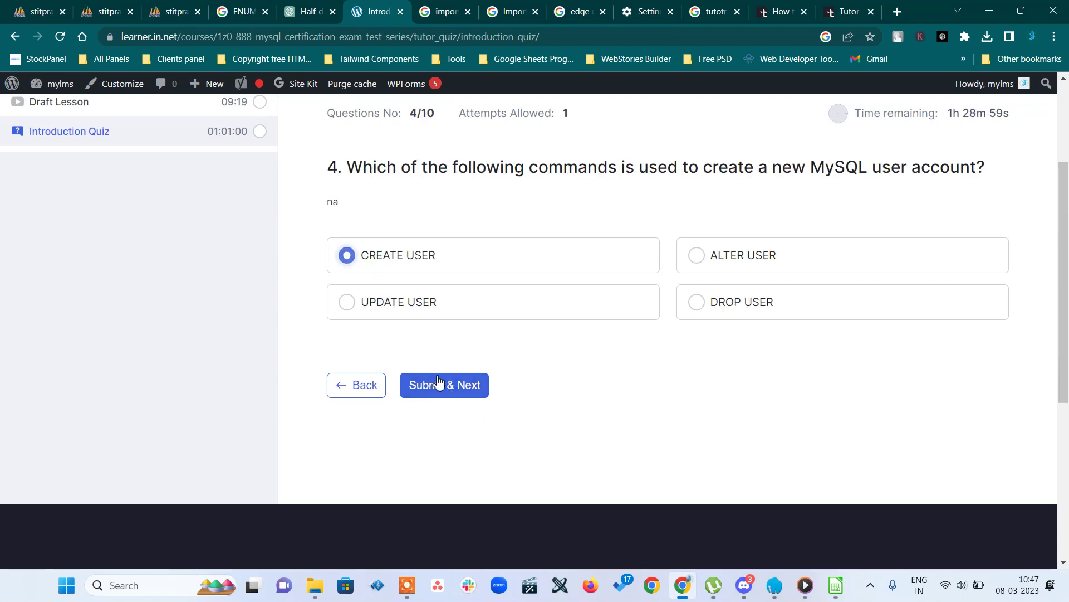
pyautogui.click(442, 385)
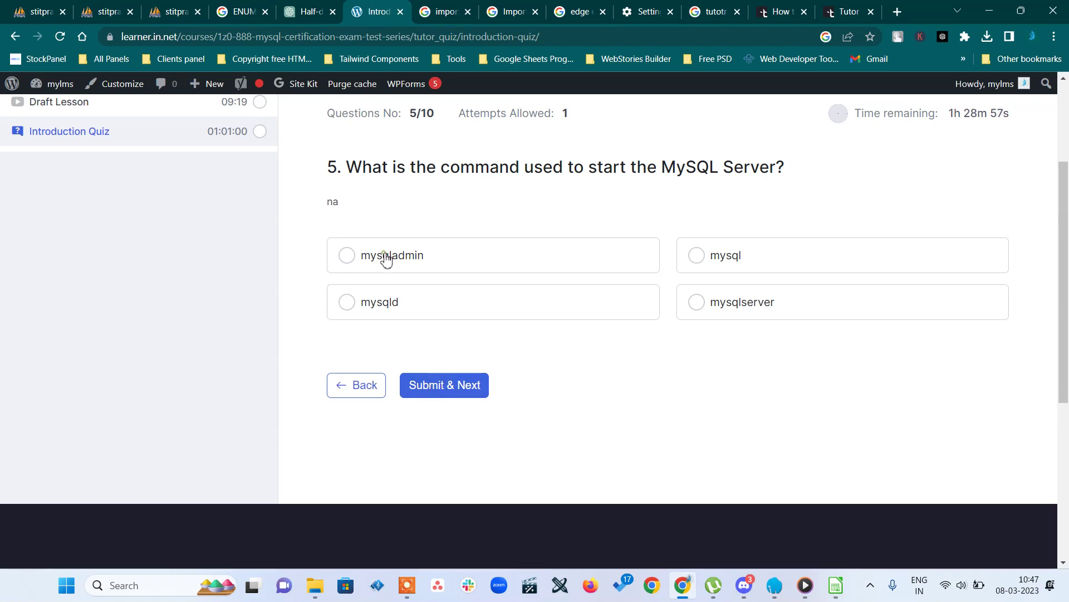
pyautogui.click(387, 259)
pyautogui.click(446, 384)
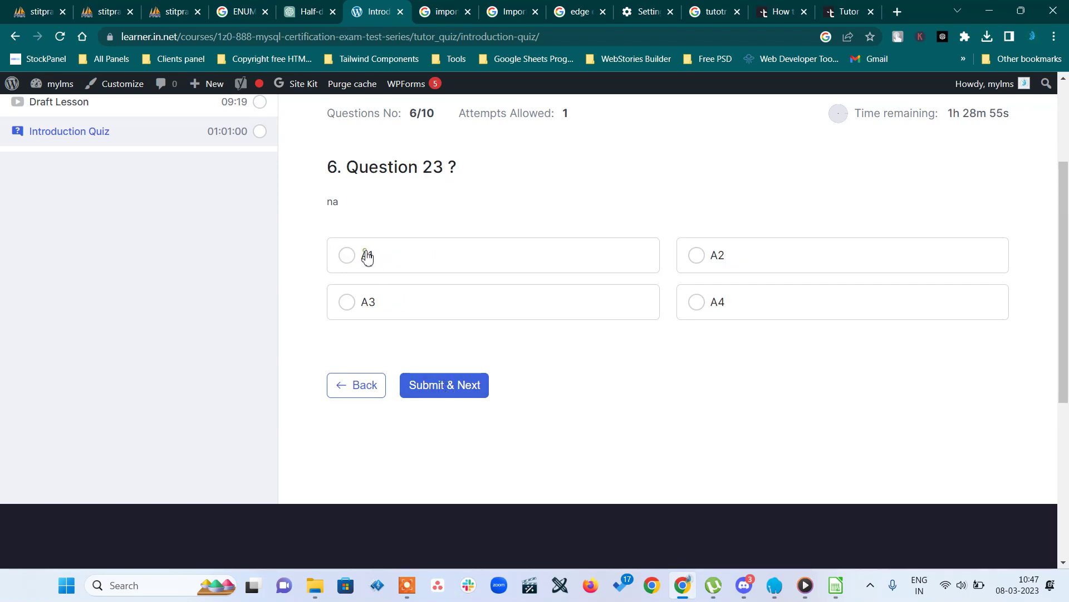
# - Answer quiz questions 6 to 10 with A1 each and submit the whole quiz
pyautogui.click(367, 255)
pyautogui.click(452, 390)
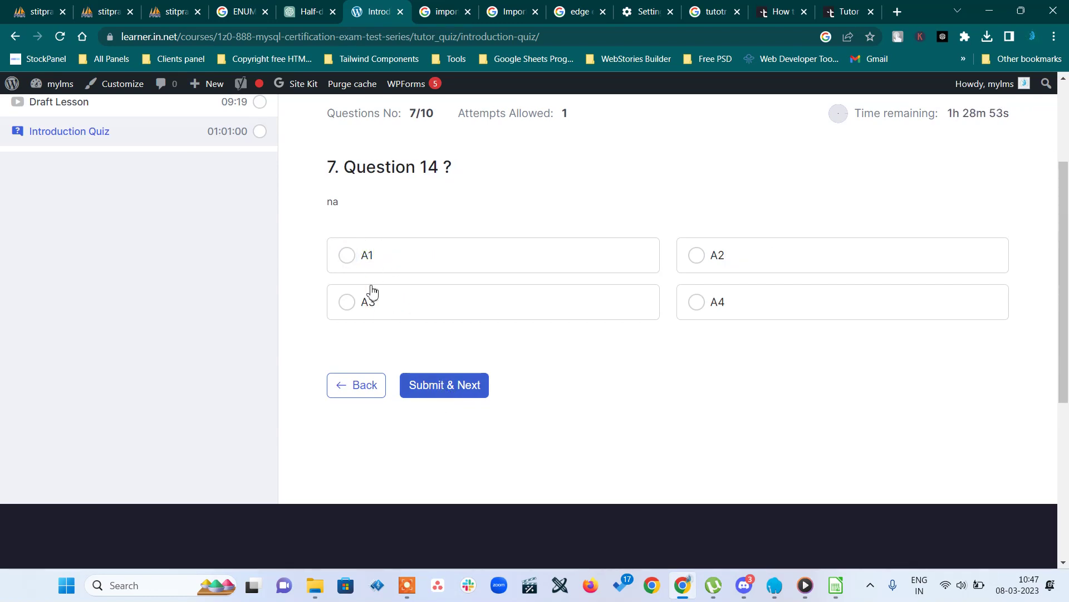
pyautogui.click(359, 259)
pyautogui.click(446, 384)
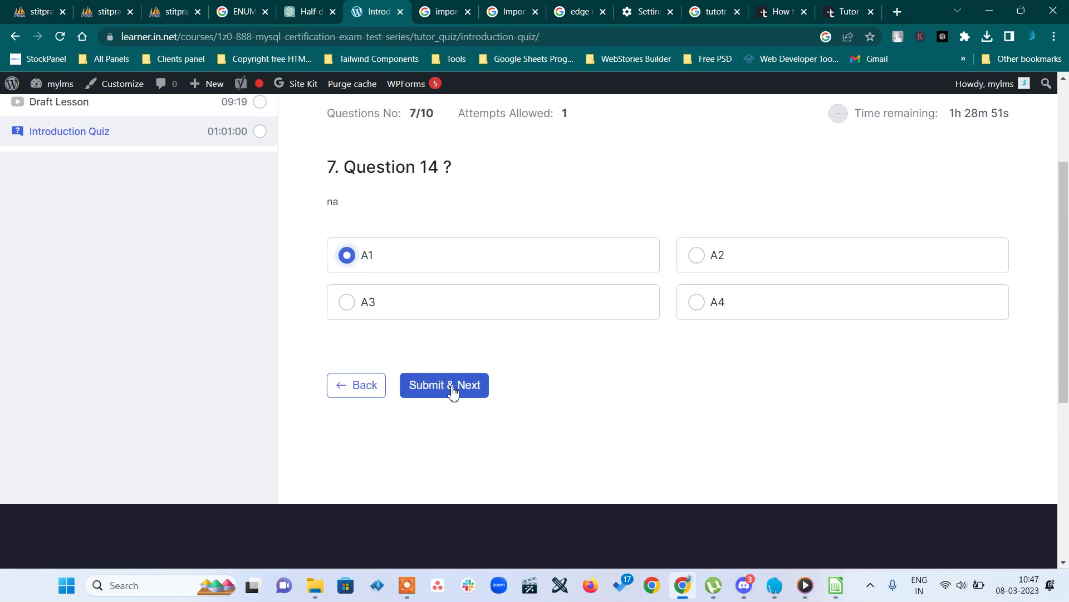
pyautogui.click(357, 250)
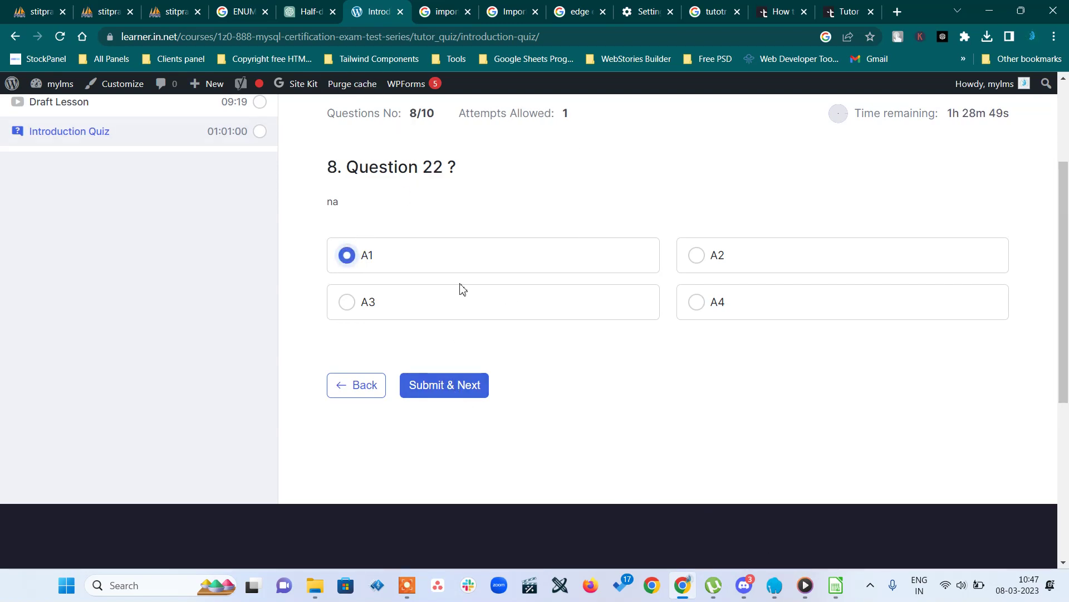
pyautogui.click(455, 388)
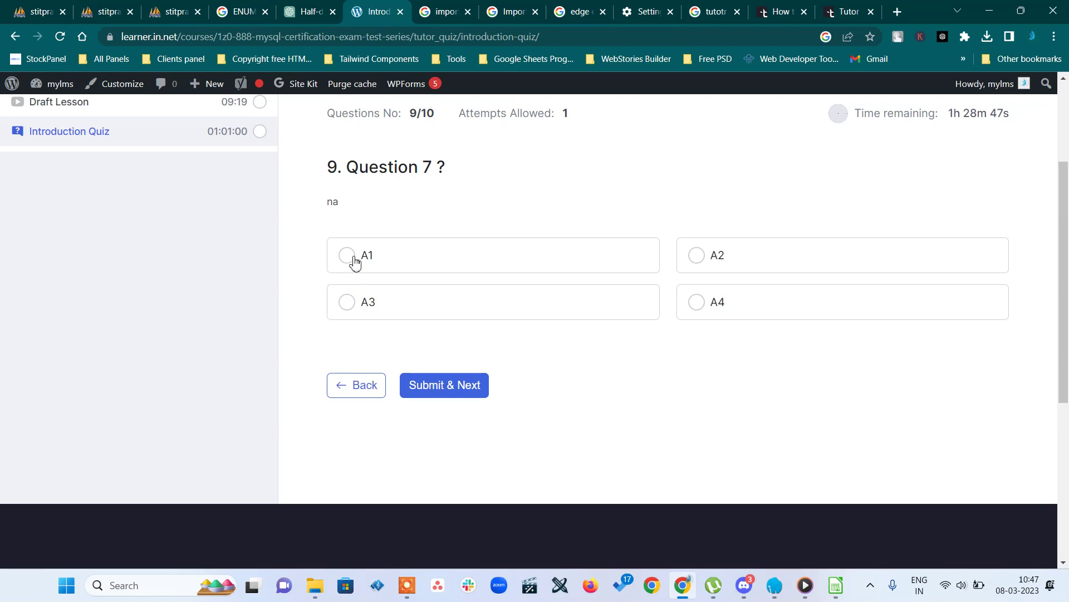
pyautogui.click(352, 257)
pyautogui.click(464, 389)
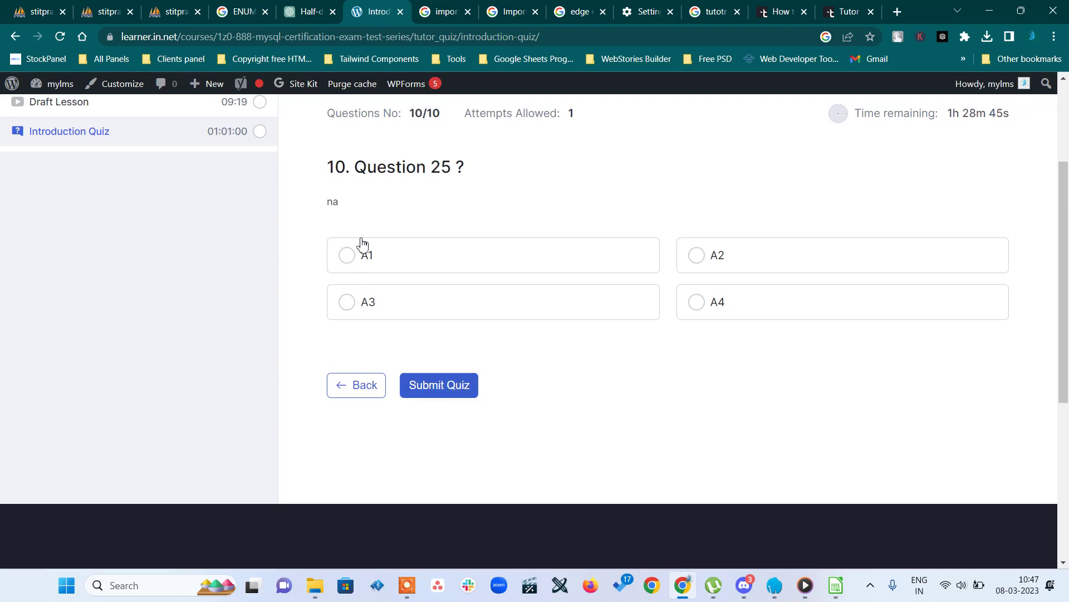
pyautogui.click(350, 256)
pyautogui.click(435, 384)
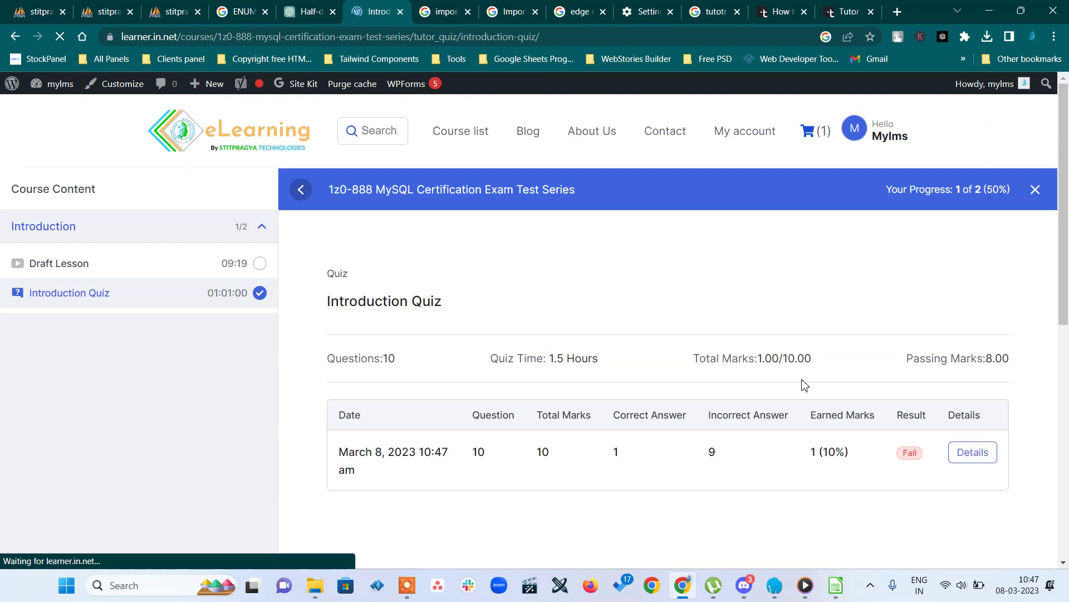
# - Open the details of the quiz attempt and review the given and correct answers for each question
pyautogui.click(975, 451)
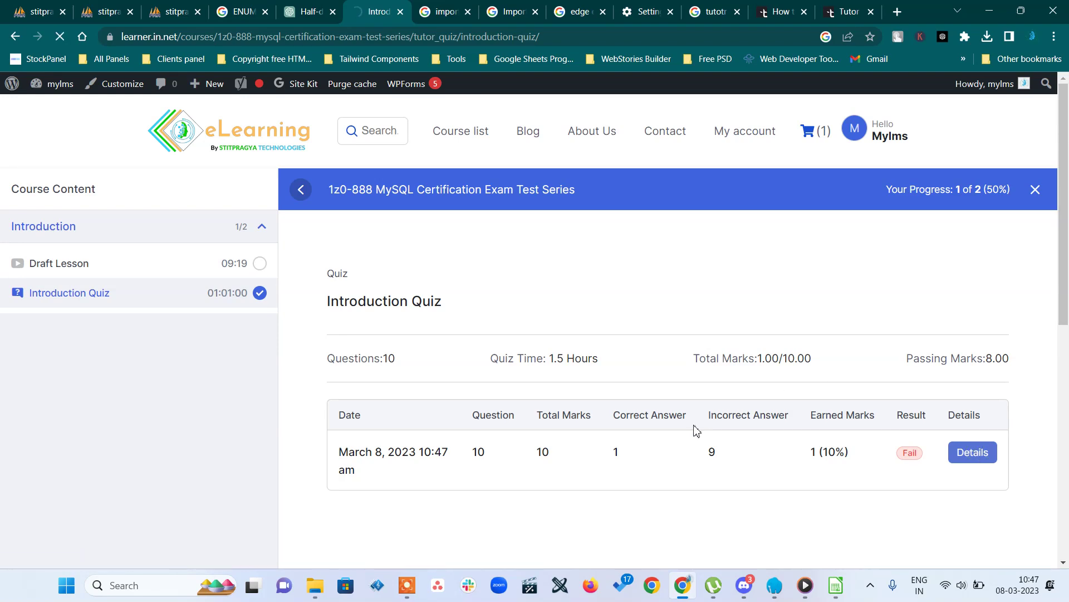
pyautogui.scroll(-2, 695, 430)
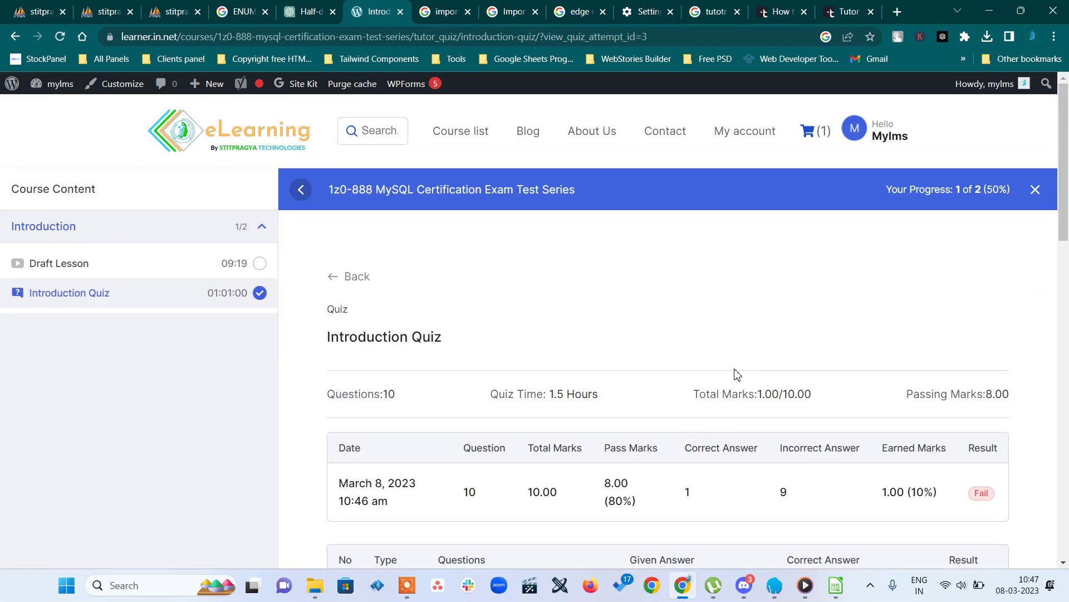
pyautogui.scroll(-5, 736, 373)
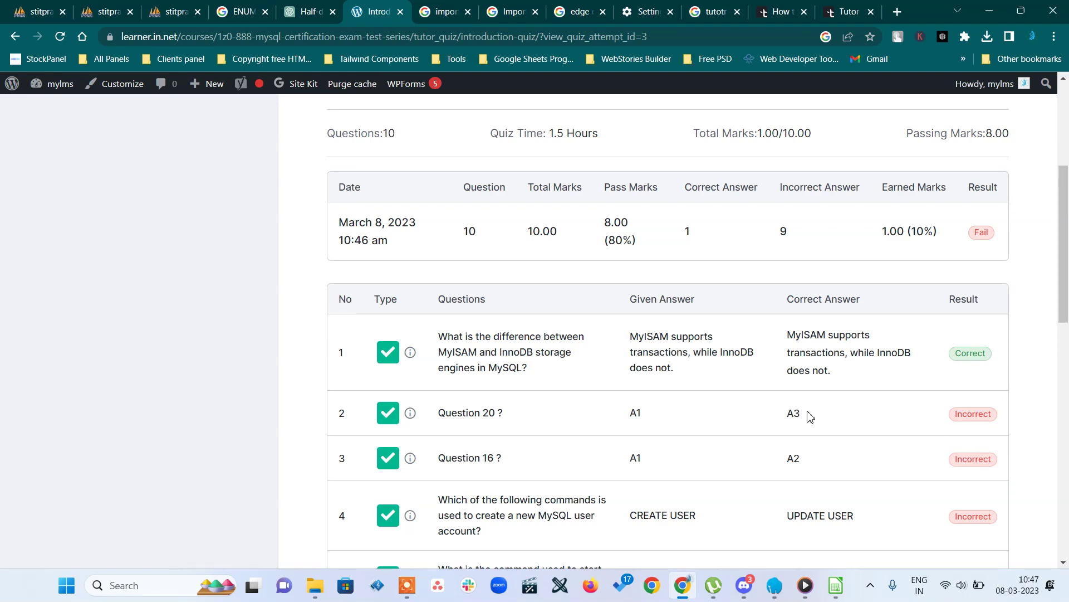
pyautogui.scroll(-2, 531, 406)
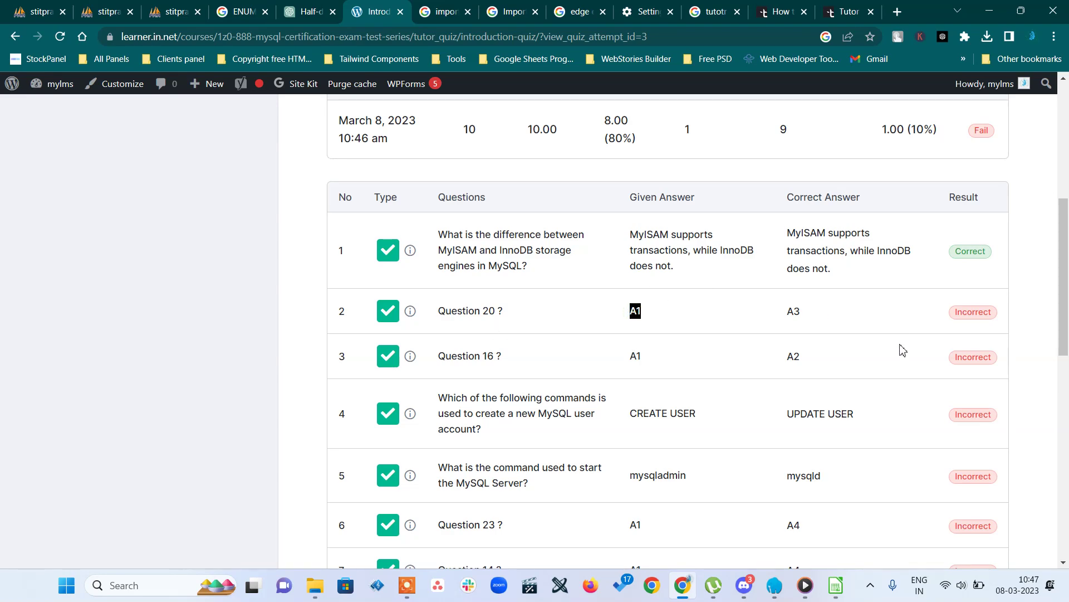
pyautogui.scroll(-5, 902, 350)
pyautogui.scroll(4, 902, 350)
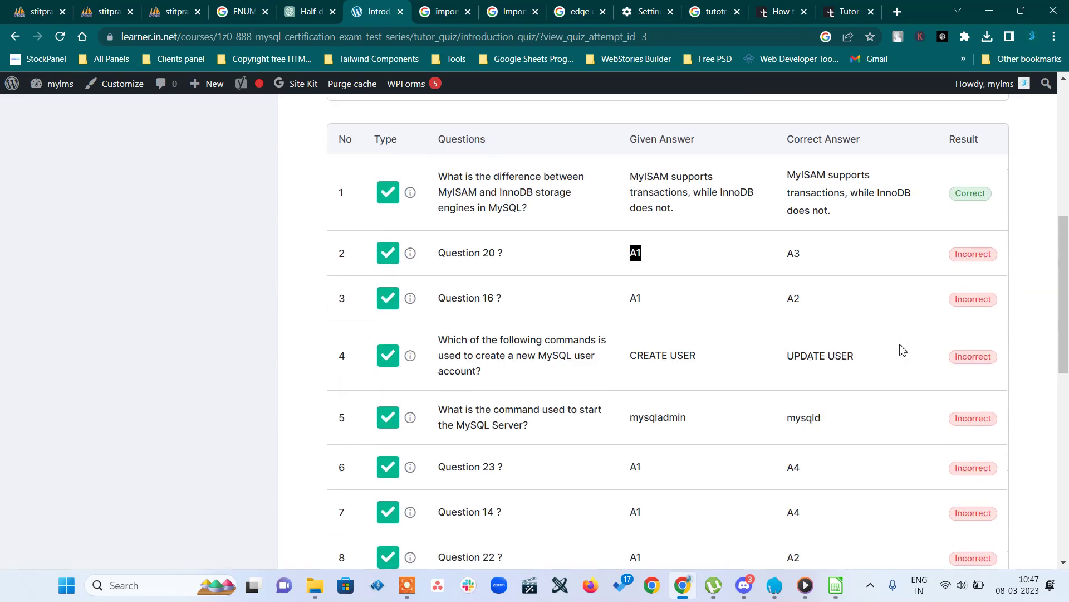
pyautogui.scroll(-1, 902, 349)
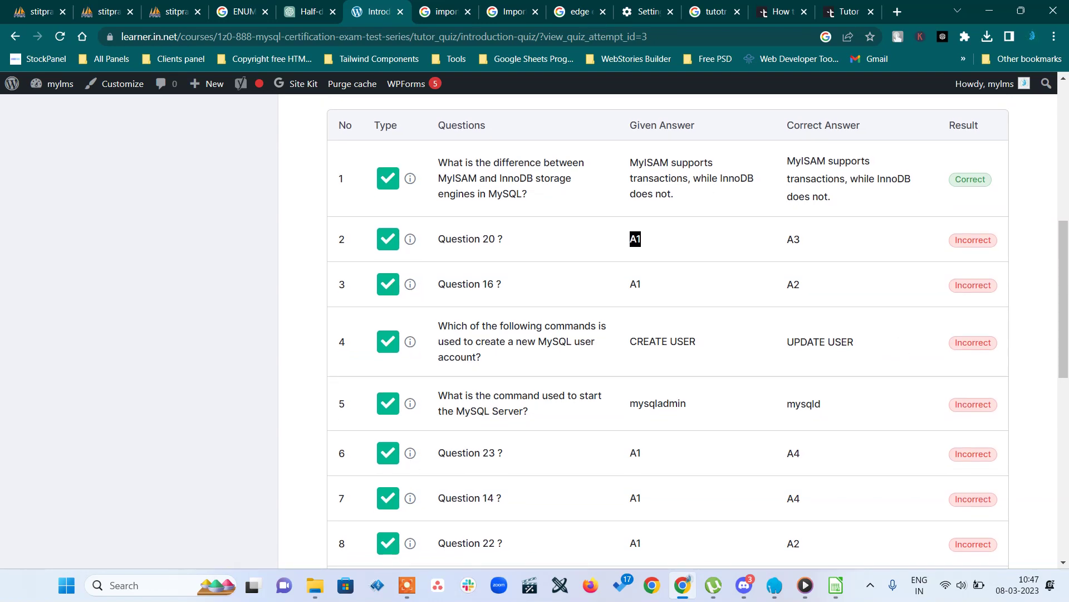
# - Check the UPDATE USER correct-answer flag in cell D25 in LibreOffice Calc, and look through the full attempt results again in Chrome
pyautogui.click(835, 584)
pyautogui.scroll(20, 272, 217)
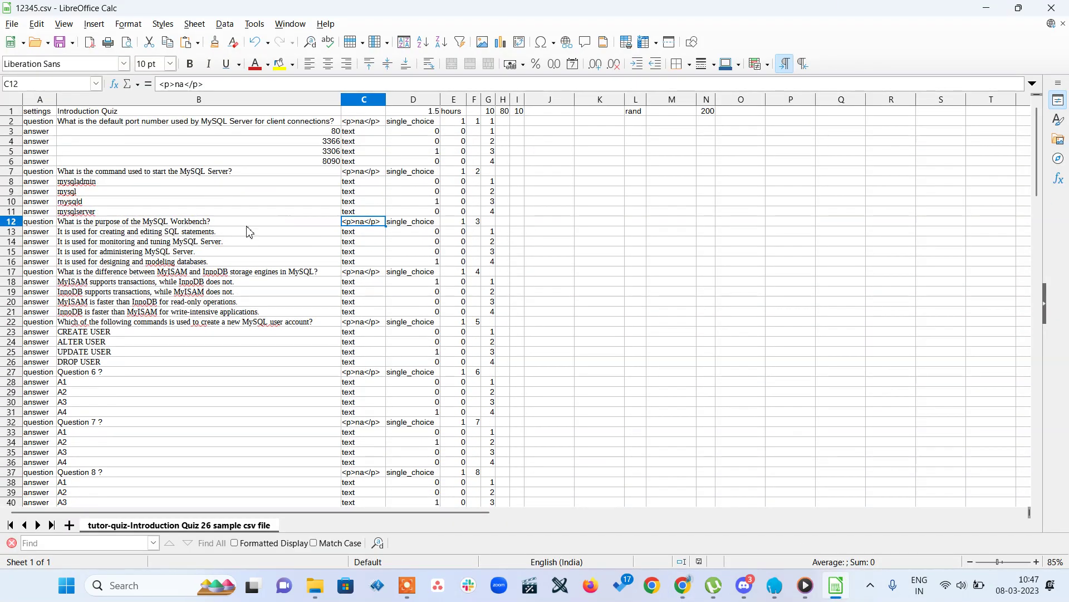
pyautogui.click(430, 352)
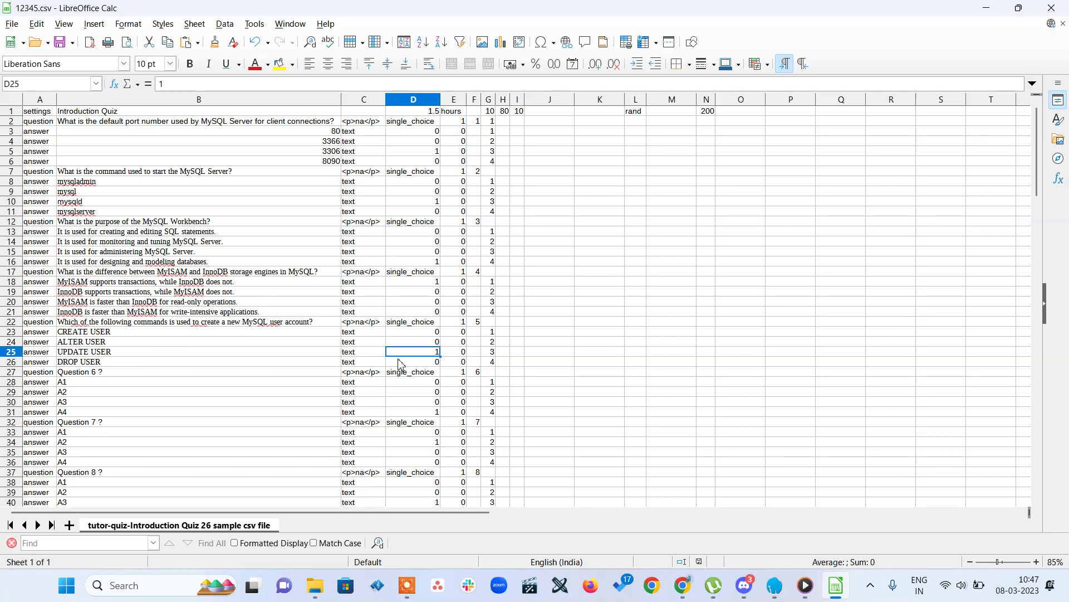
pyautogui.click(684, 586)
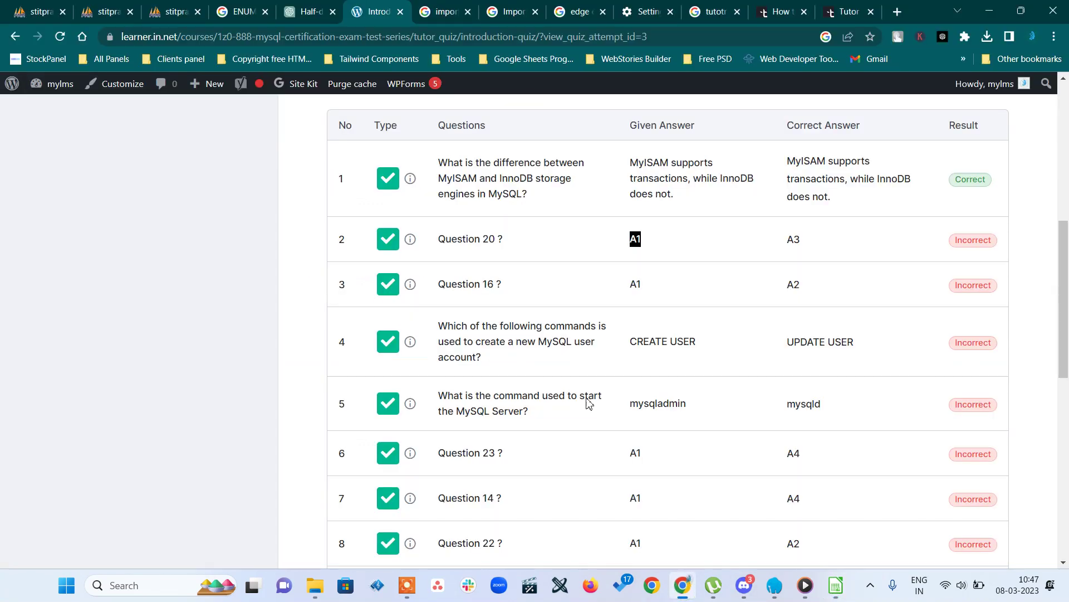
pyautogui.scroll(-8, 824, 424)
pyautogui.scroll(17, 824, 425)
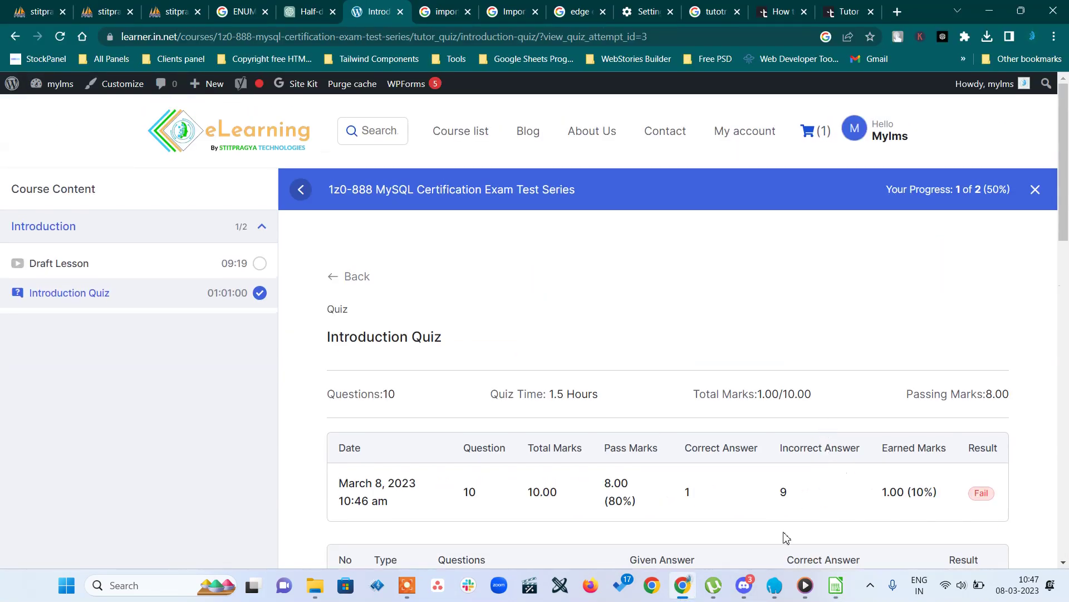
# - Switch to the 12345.csv sheet in LibreOffice Calc and exit LibreOffice
pyautogui.click(832, 597)
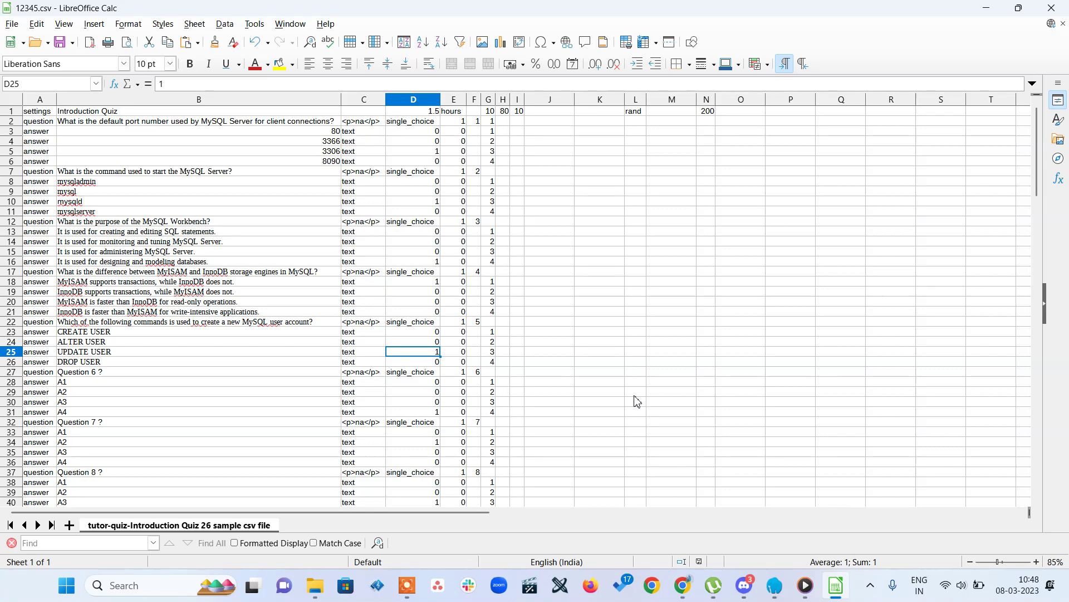
pyautogui.click(12, 23)
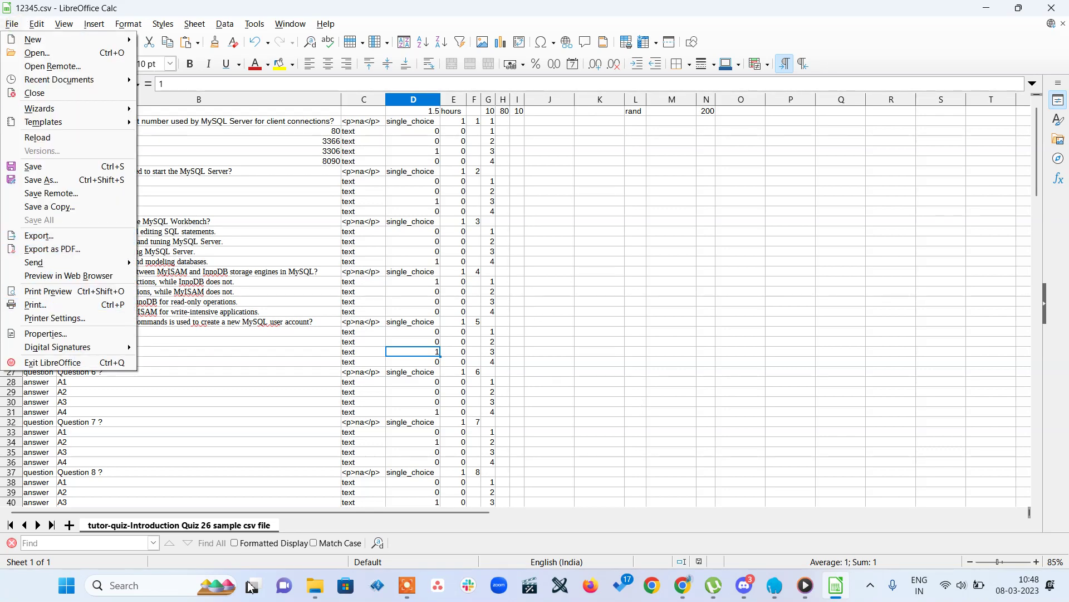
pyautogui.click(66, 363)
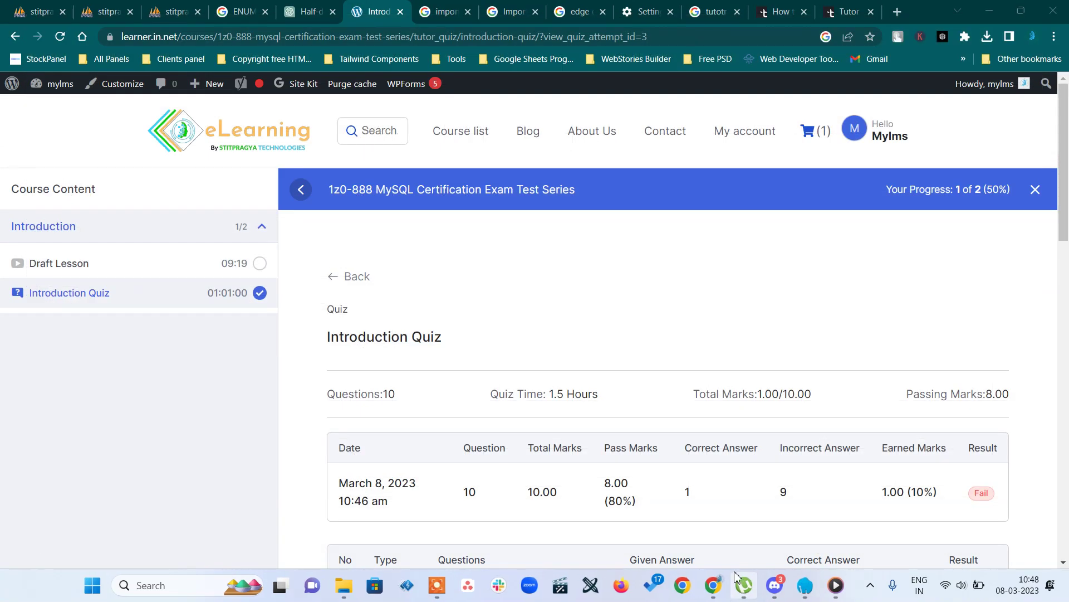
pyautogui.moveTo(715, 594)
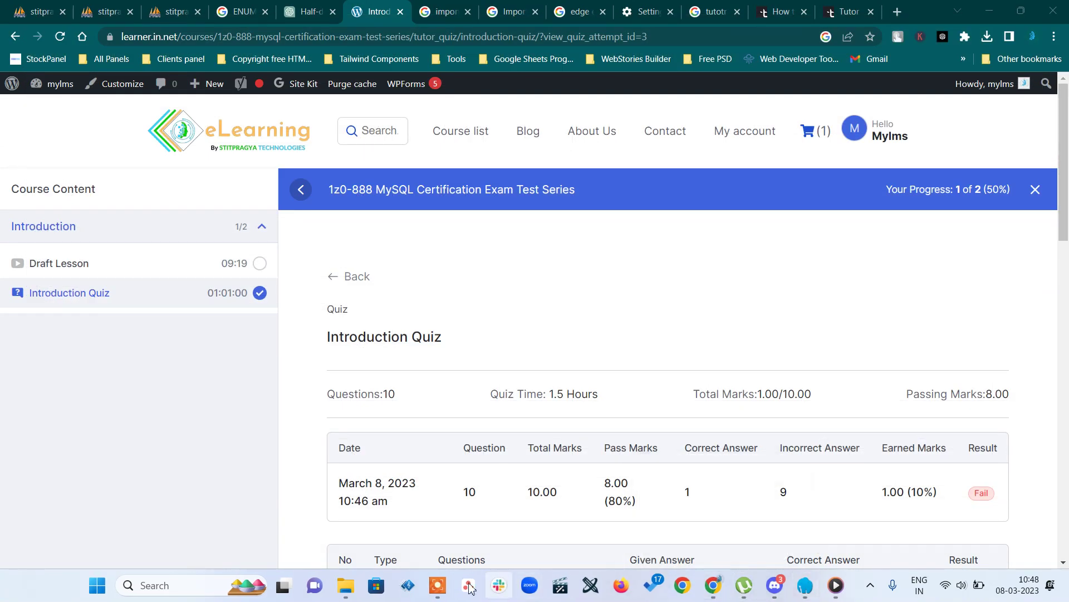